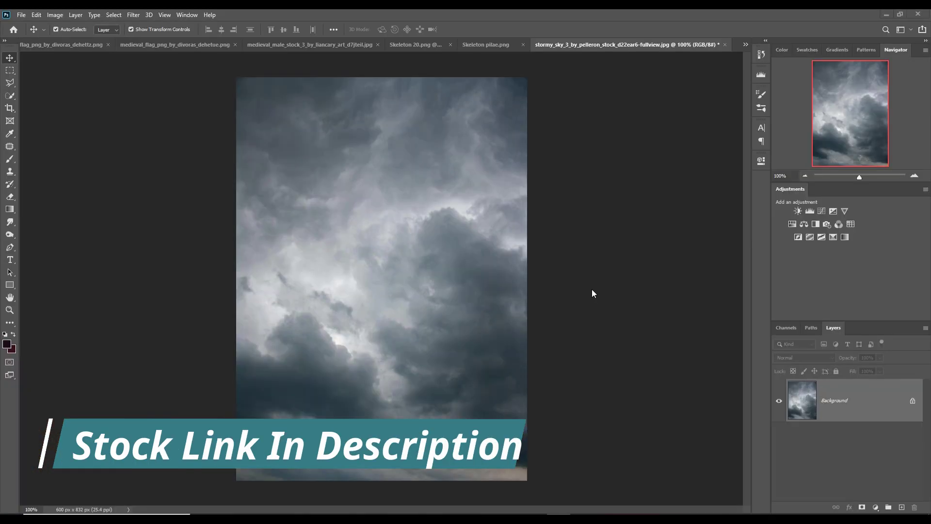
Create a new blank document from the 3840×2160 px preset.
left_click(21, 14)
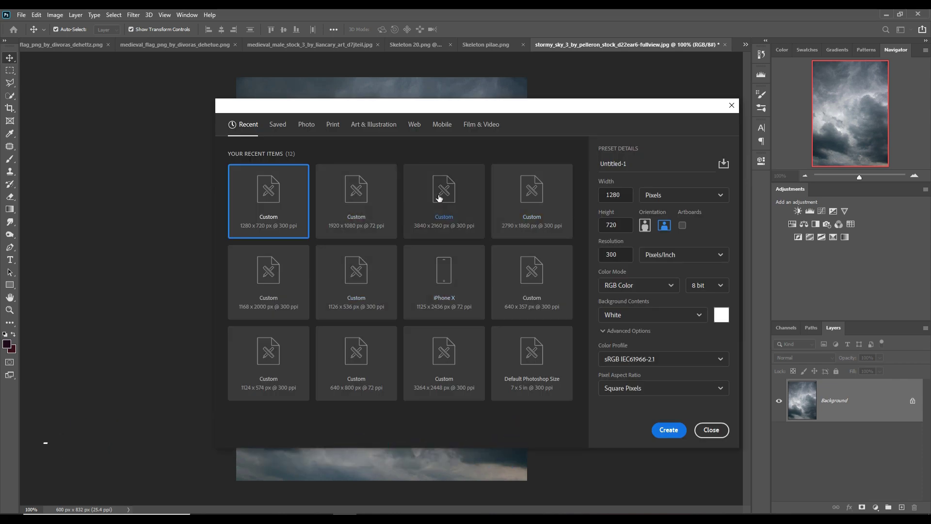
left_click(440, 198)
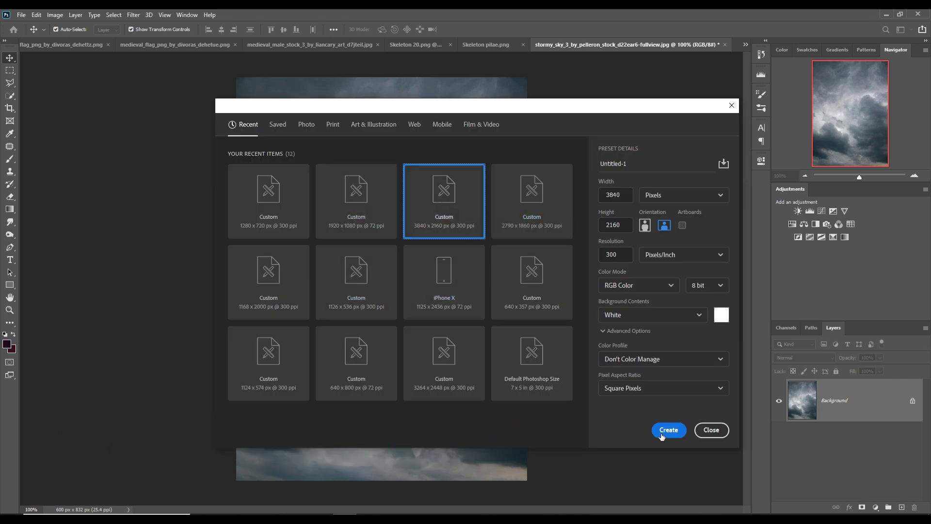
left_click(664, 431)
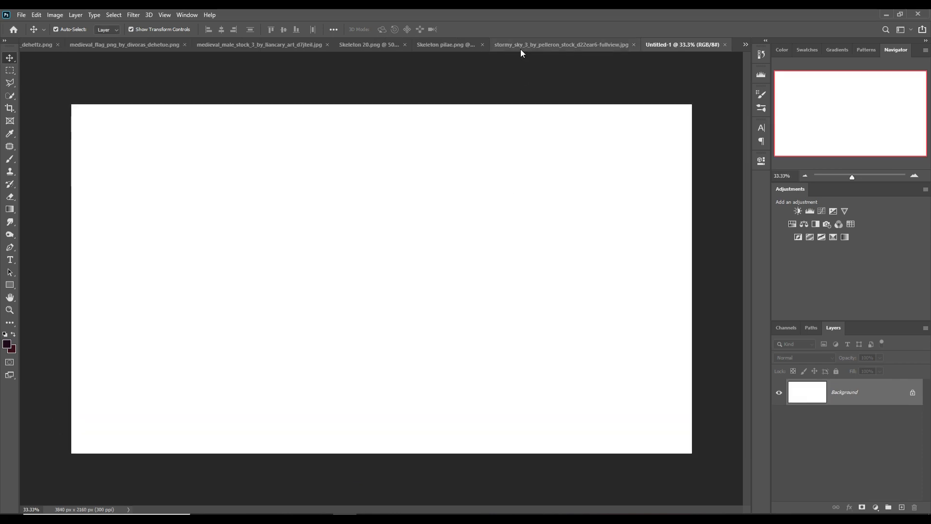
Lasso the left portion of the skull pile in Skeleton pilae.png.
left_click(442, 45)
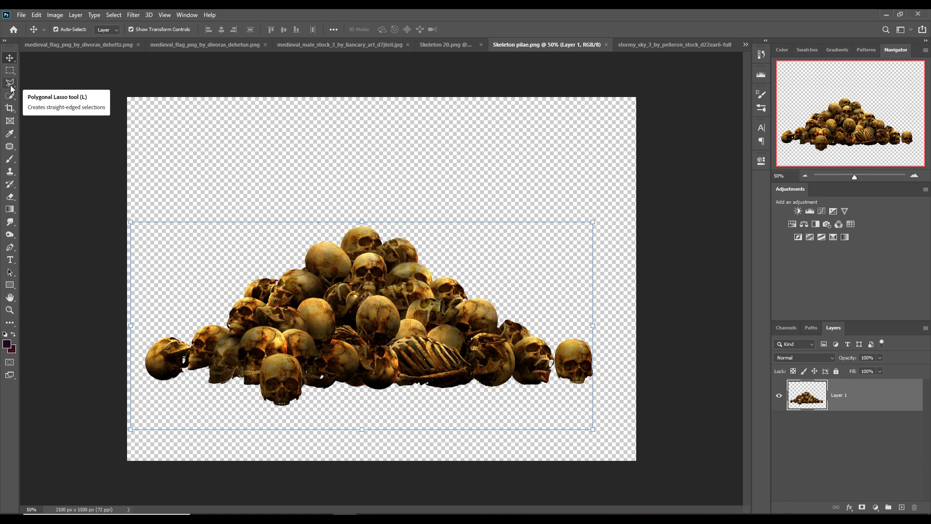
left_click_drag(10, 86, 27, 88)
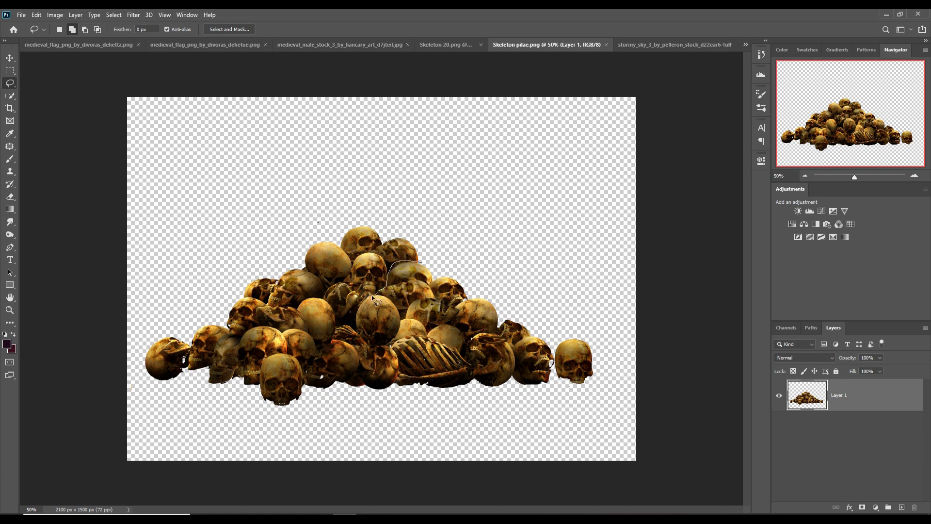
left_click_drag(372, 296, 353, 310)
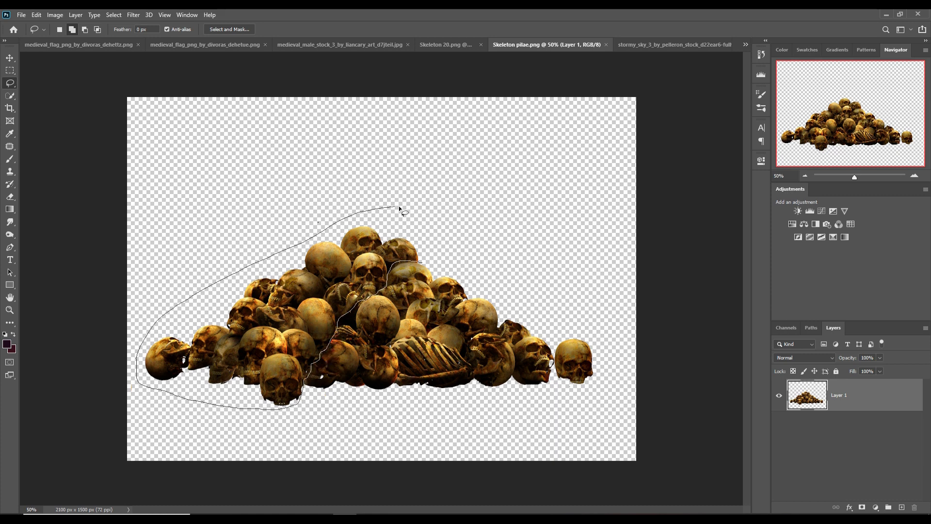
Drag the selected skulls with the Move tool into Untitled-1.
left_click(12, 58)
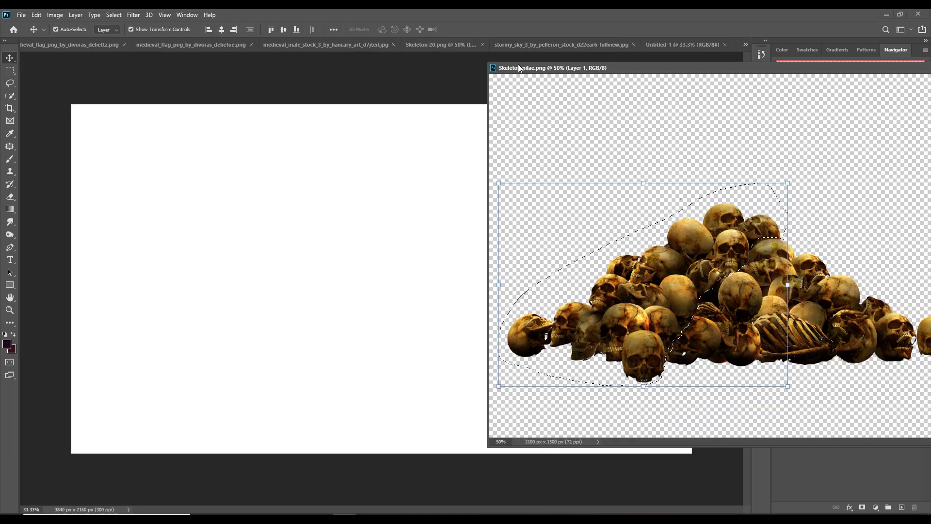
left_click_drag(518, 58, 613, 87)
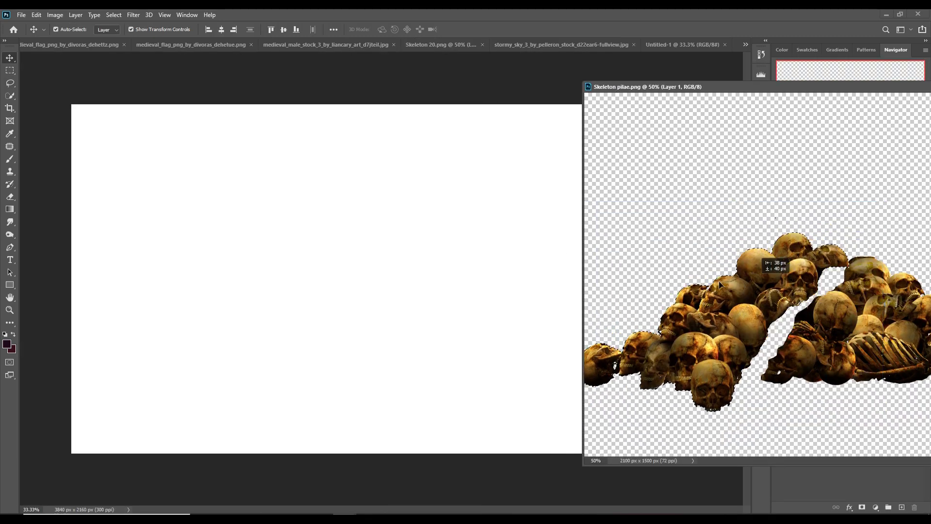
left_click_drag(679, 315, 424, 287)
left_click_drag(851, 95, 679, 46)
left_click(556, 44)
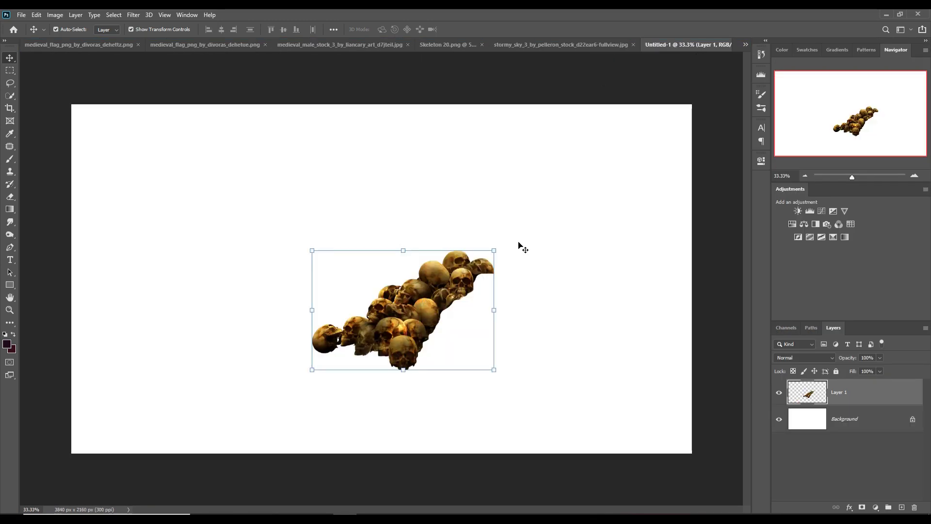
Rotate, enlarge and move the skulls to the lower left with Free Transform.
left_click_drag(500, 246, 536, 290)
left_click_drag(453, 335, 246, 446)
left_click_drag(330, 442, 379, 432)
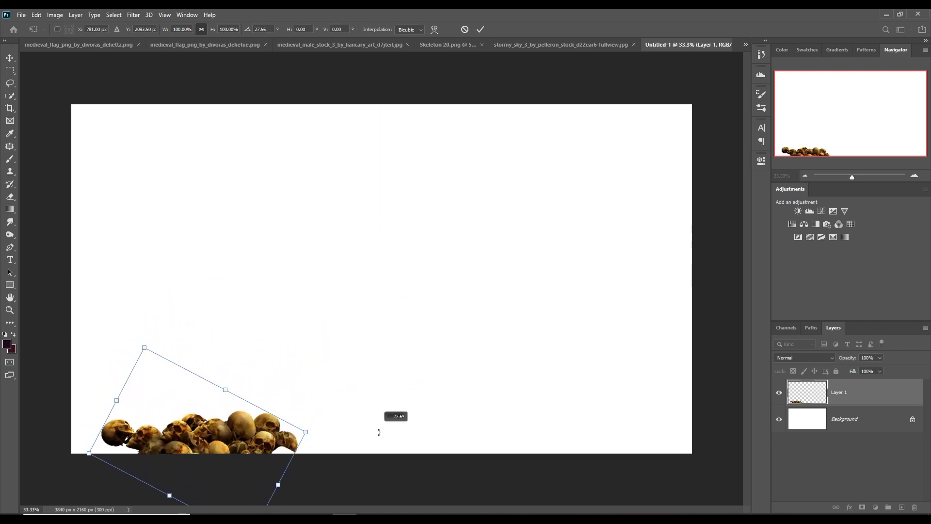
left_click_drag(313, 437, 392, 428)
mouse_move(332, 429)
left_mouse_down()
mouse_move(403, 420)
mouse_move(317, 438)
left_mouse_up()
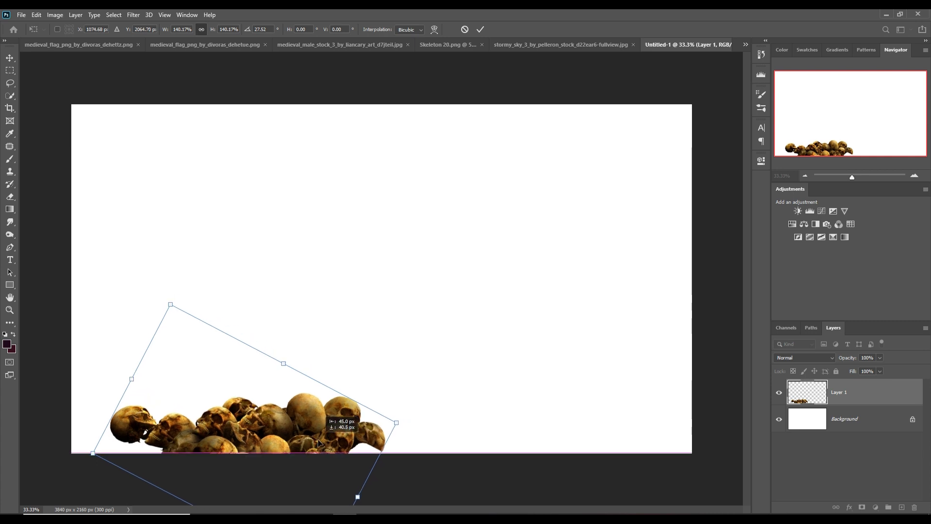
left_click(481, 30)
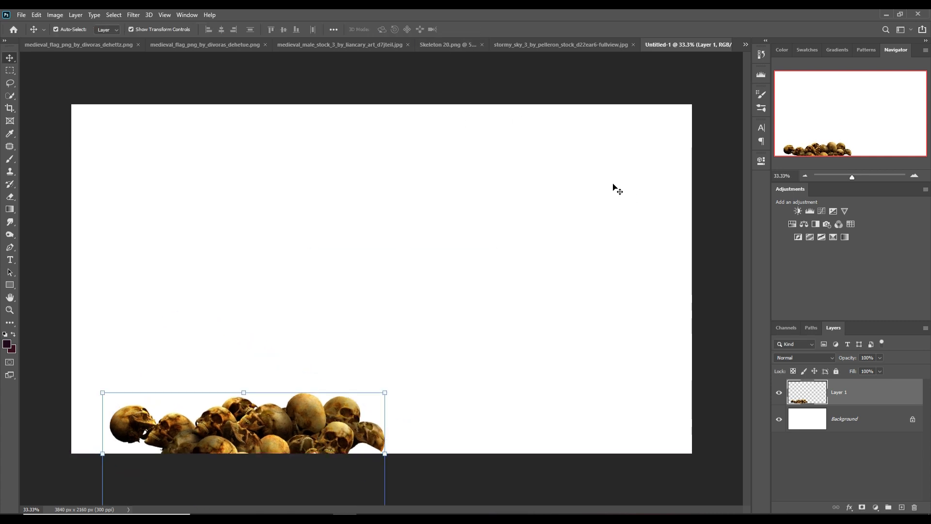
Duplicate the skull layer, flip the copy horizontally, and spread copies rightward along the bottom.
right_click(864, 396)
left_click(771, 156)
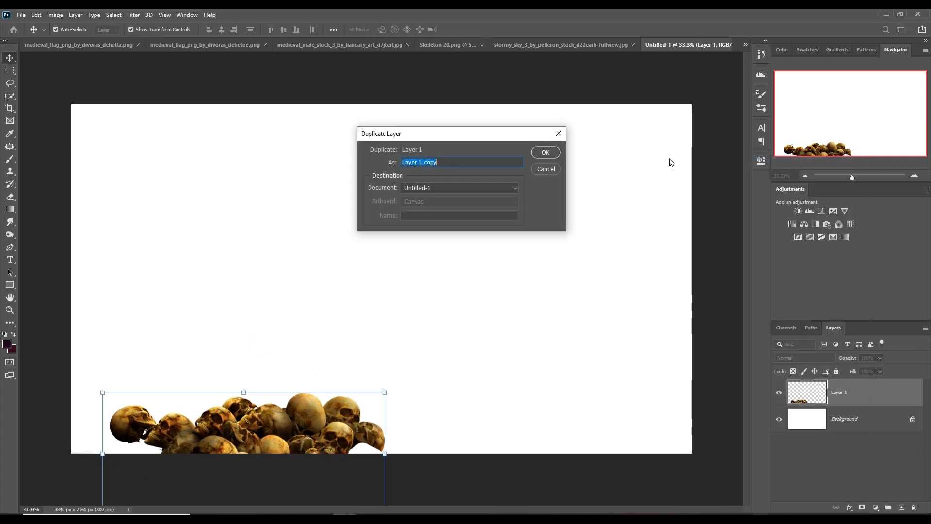
left_click(542, 152)
left_click(36, 15)
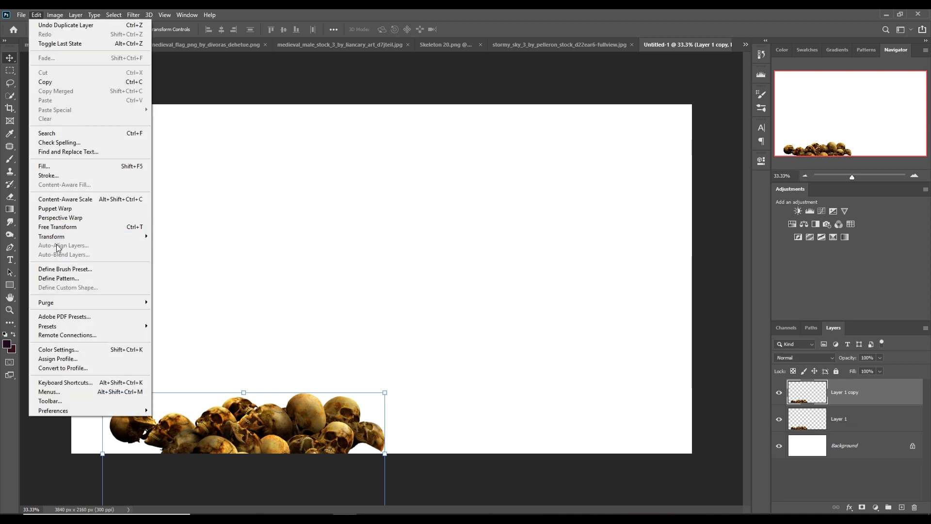
mouse_move(51, 237)
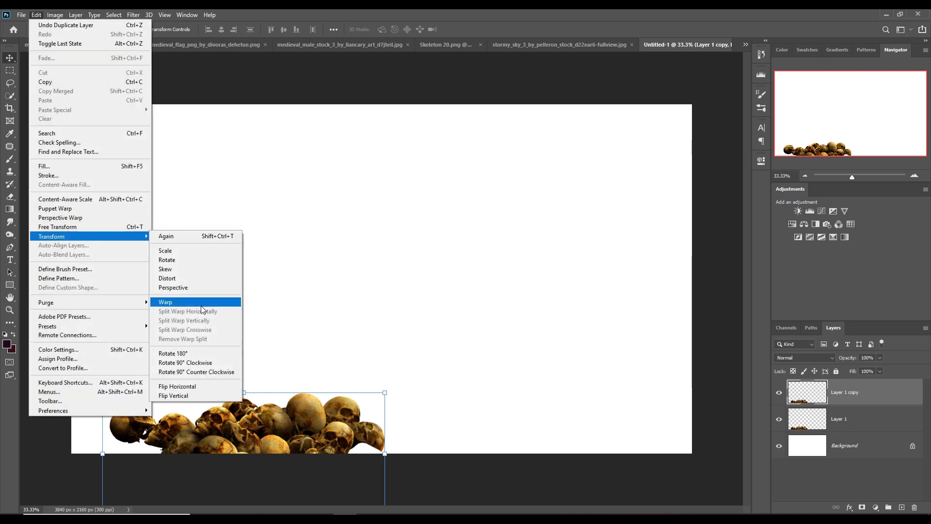
left_click(186, 386)
left_click_drag(272, 417, 461, 440)
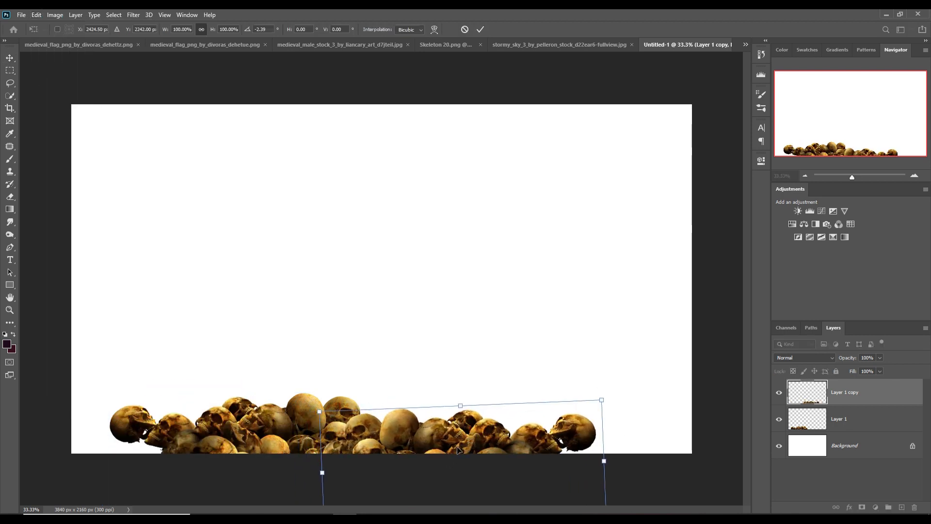
left_click_drag(362, 380, 560, 393)
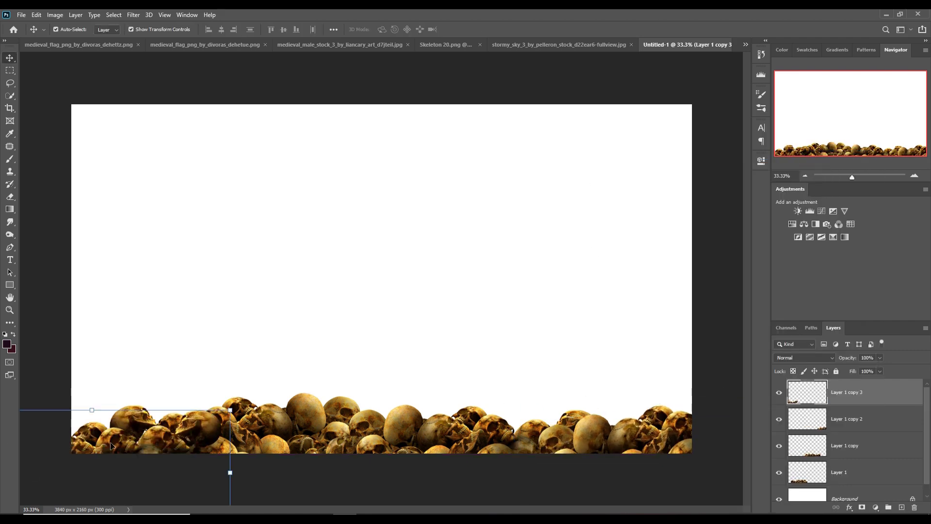
Desaturate the skulls with a clipped Hue/Saturation layer, then bring up the knight photo.
left_click(678, 322)
left_click_drag(678, 245, 647, 245)
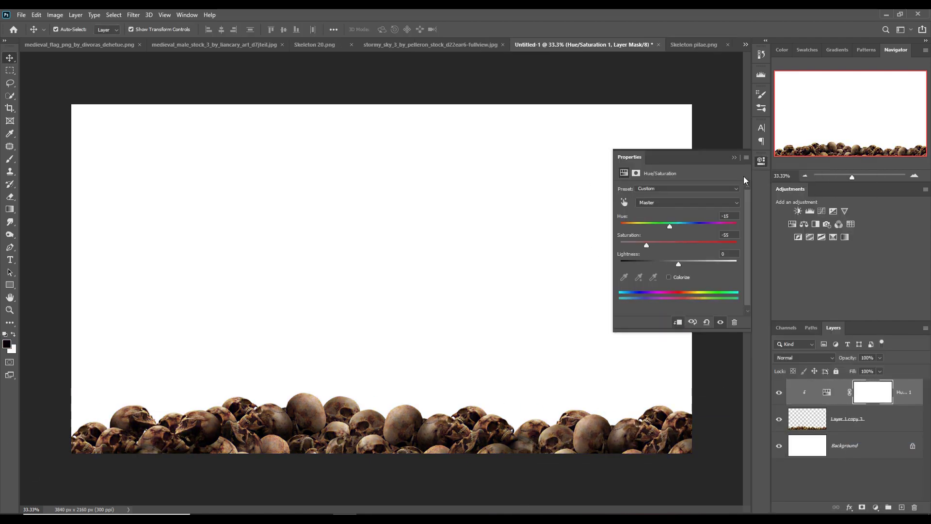
left_click(762, 160)
left_click(745, 44)
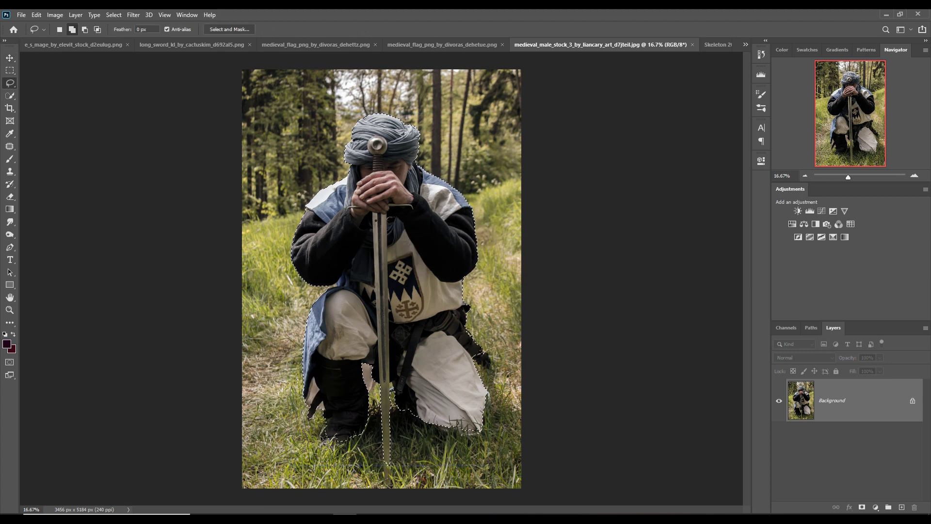
Finish the lasso selection around the knight's sword blade and knee.
left_click_drag(367, 395, 397, 489)
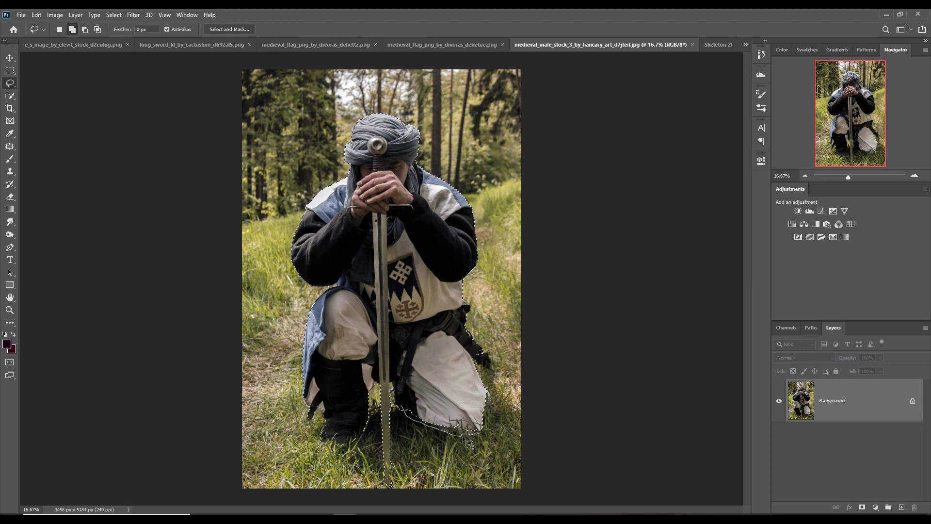
left_click_drag(463, 438, 528, 378)
scroll(460, 391, "down", 3)
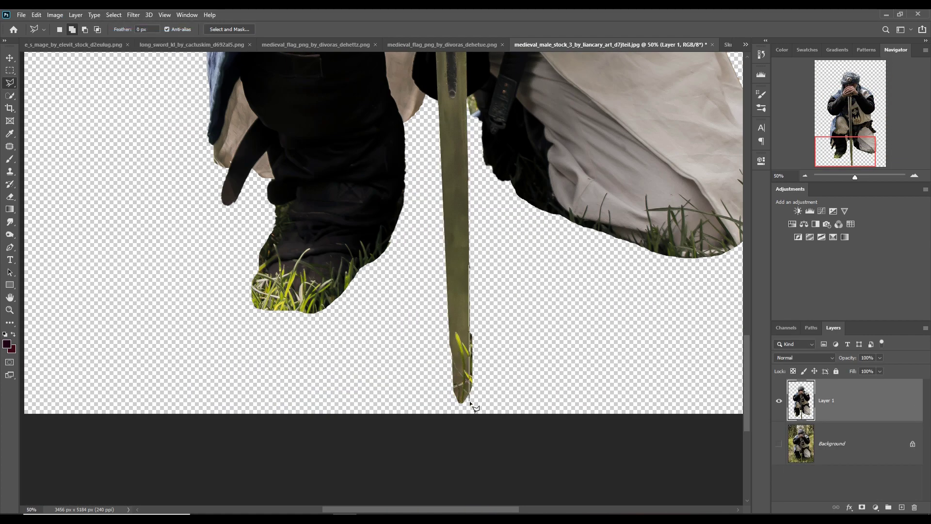
key("shift+l")
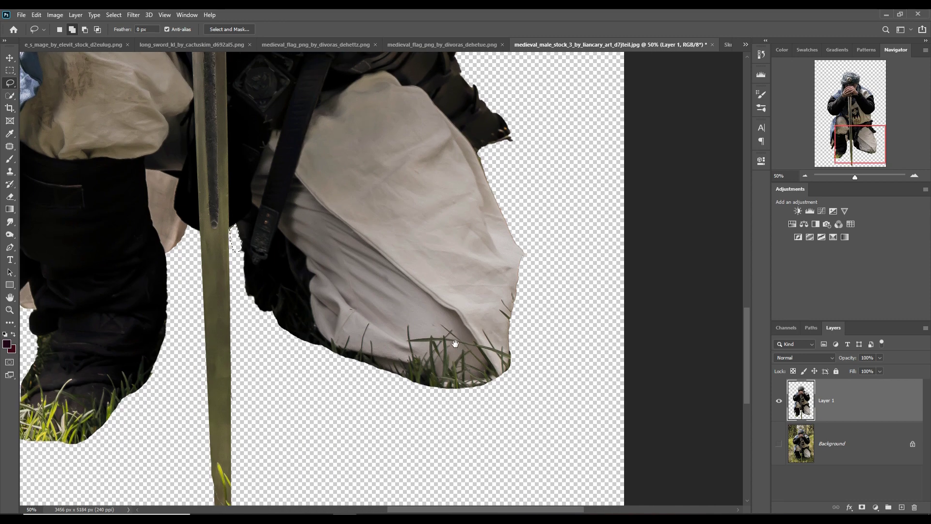
left_click_drag(475, 408, 338, 219)
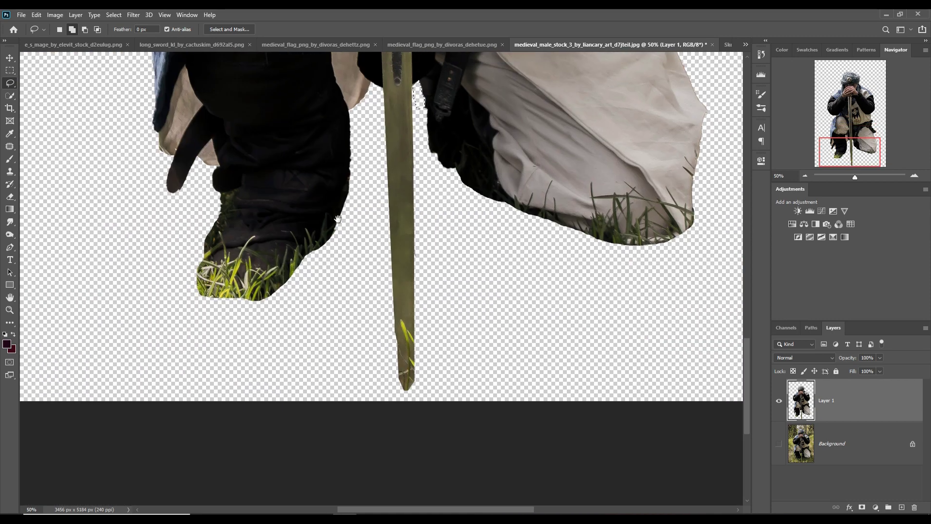
scroll(338, 220, "up", 10)
Clear the stray small selection and fit the cut-out knight in view.
left_click(114, 15)
left_click(124, 36)
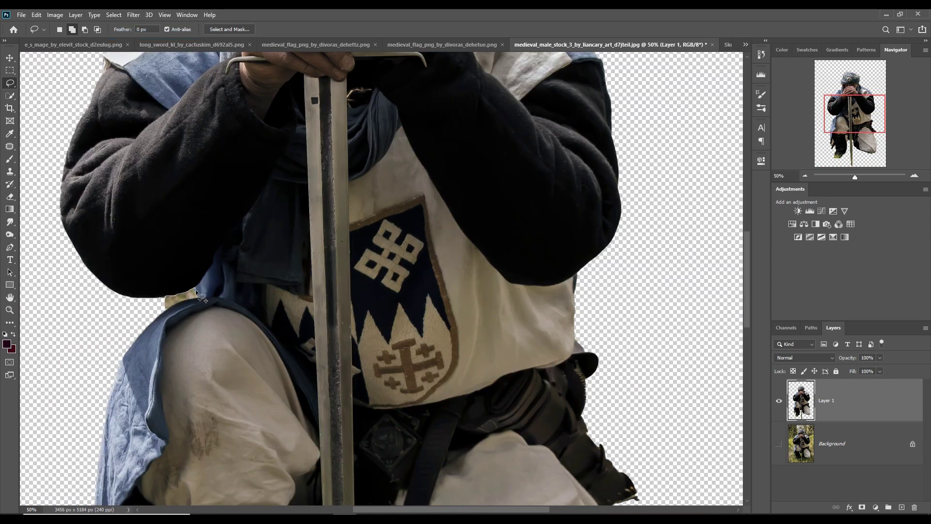
key("ctrl+0")
key("w")
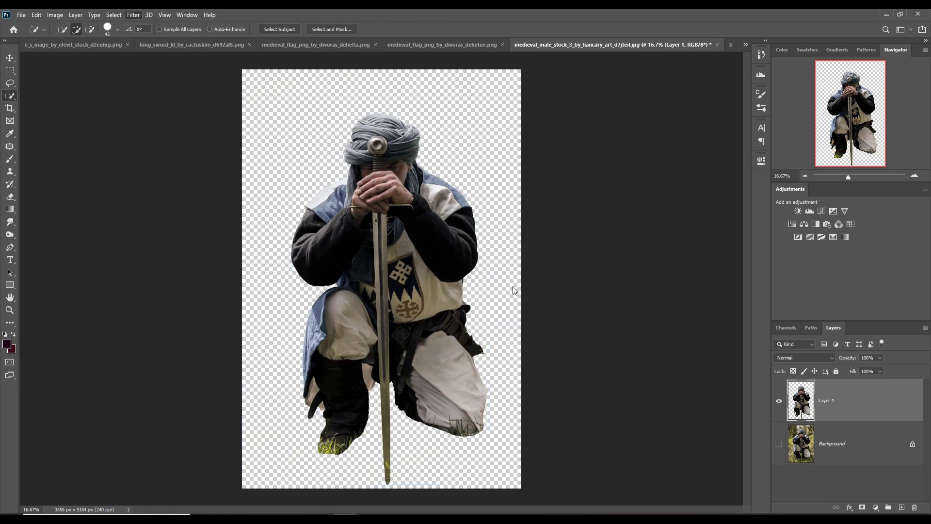
Desaturate the green grass on the knight using Camera Raw HSL.
key("shift+ctrl+a")
left_click_drag(708, 241, 676, 243)
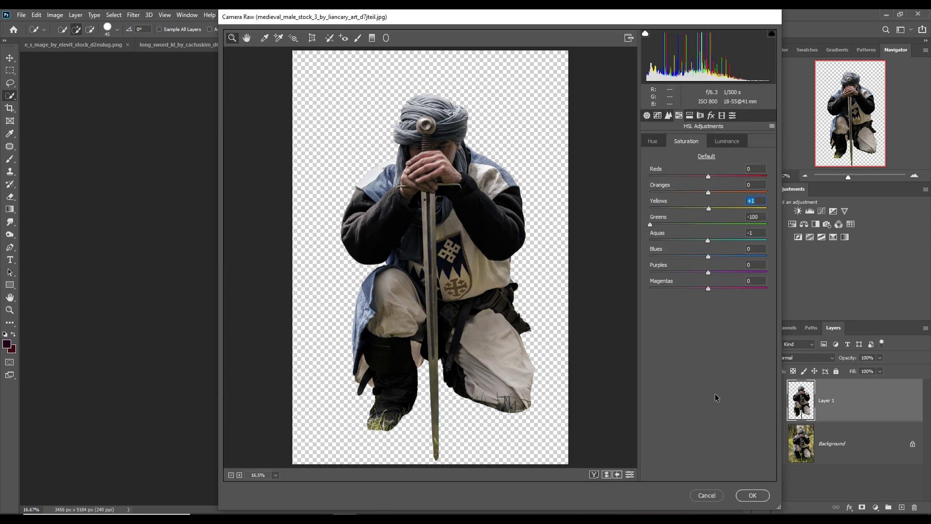
key("Return")
left_click(10, 171)
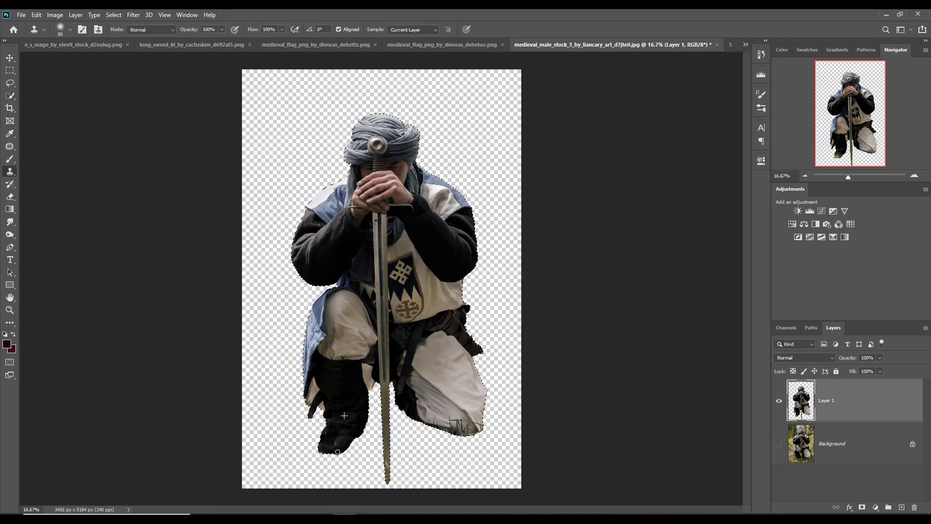
Move the knight layer into Untitled-1 and start Free Transform on it.
key("ctrl+d")
key("v")
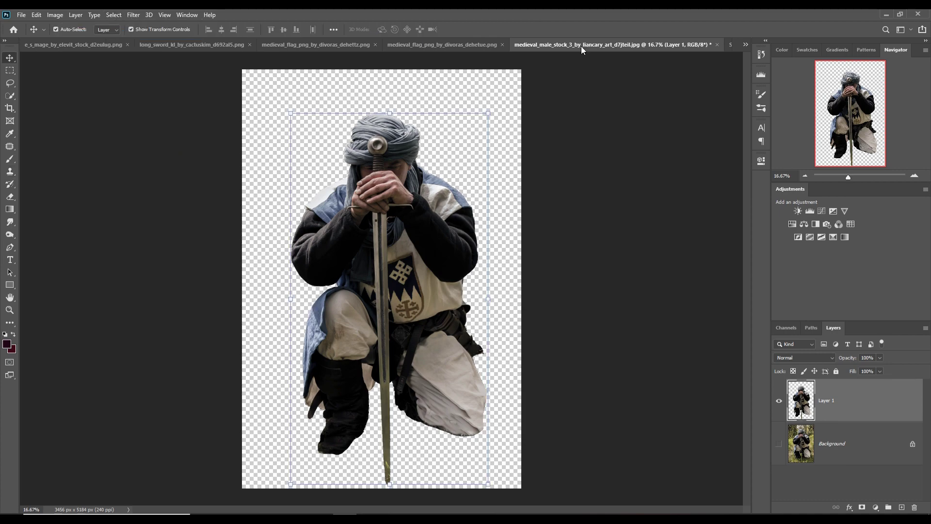
left_click_drag(378, 291, 404, 293)
key("ctrl+t")
Place the knight above the skull row and bring his layer to the top.
key("Return")
left_click_drag(844, 393, 864, 451)
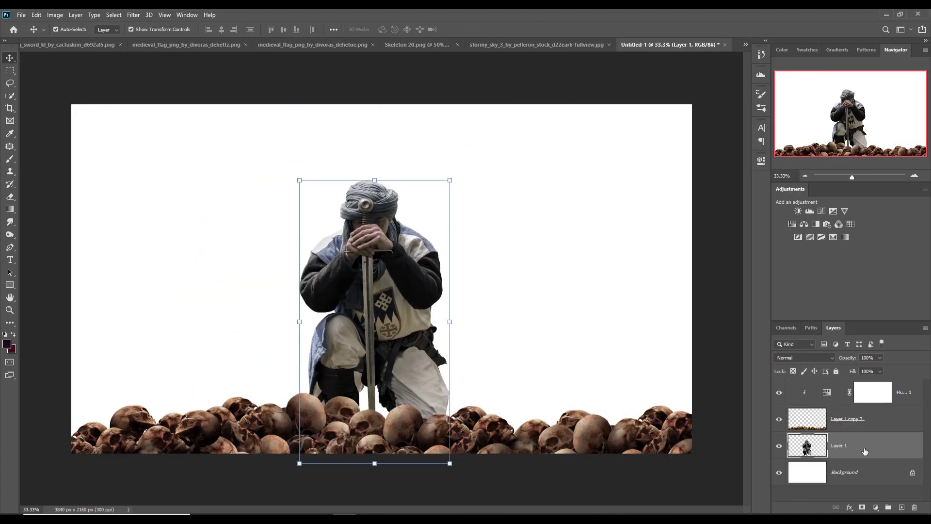
key("ctrl+shift+bracketright")
left_click(546, 417)
Merge the added skull with its hue adjustment, duplicate it, and drag in the stormy sky.
key("l")
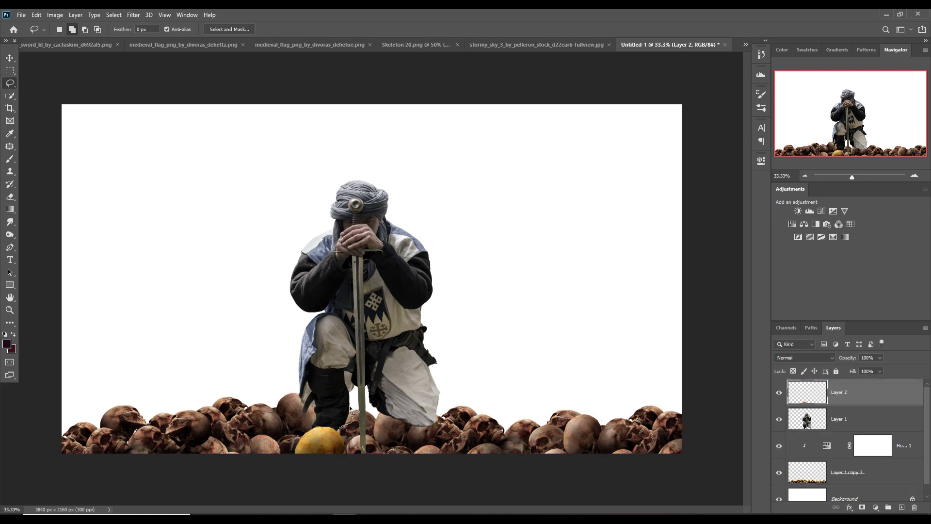
left_click(876, 508)
key("v")
right_click(853, 472)
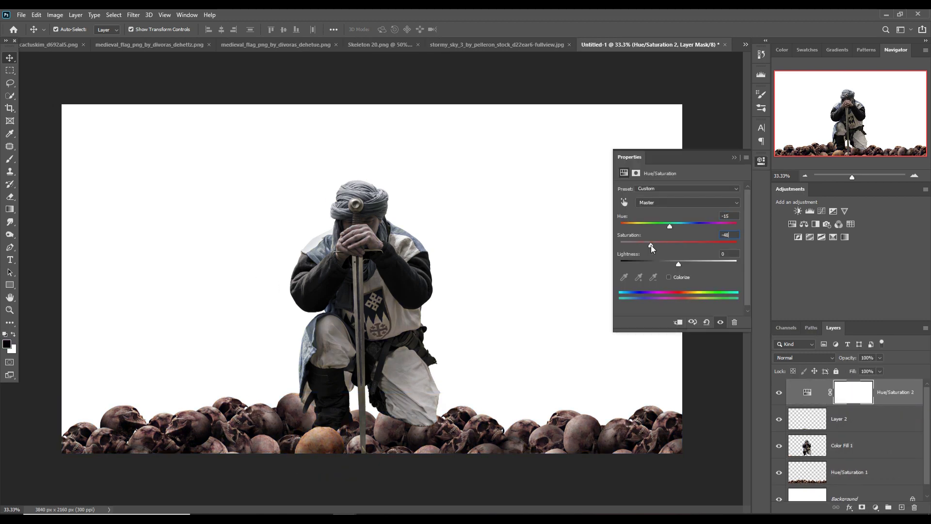
left_click(734, 159)
key("ctrl+e")
key("ctrl+j")
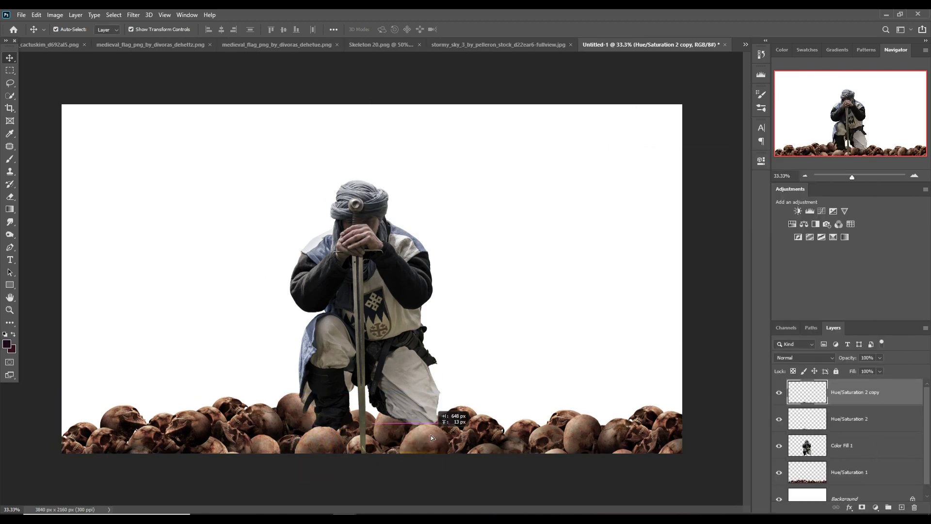
key("ctrl+t")
left_click_drag(498, 44, 500, 160)
Scale and position the stormy sky over the canvas, entering -15.
key("ctrl+t")
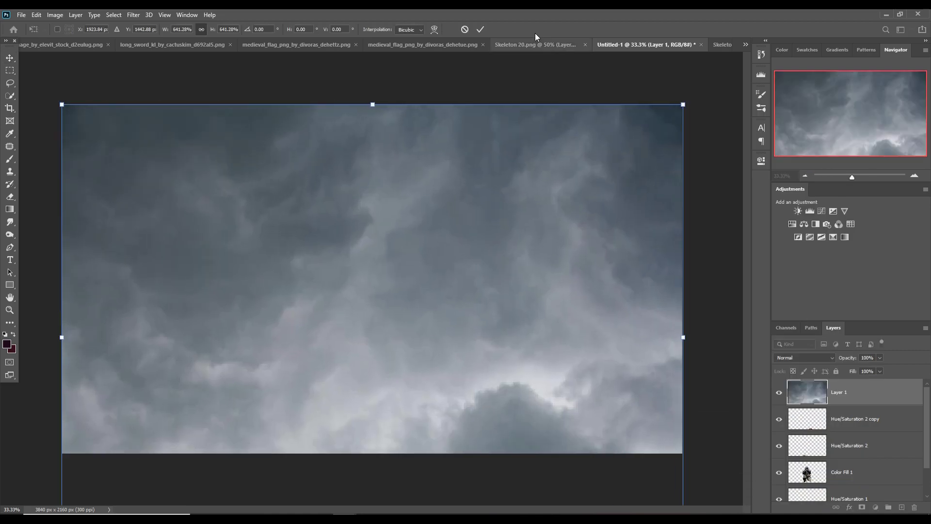
left_click_drag(372, 454, 367, 386)
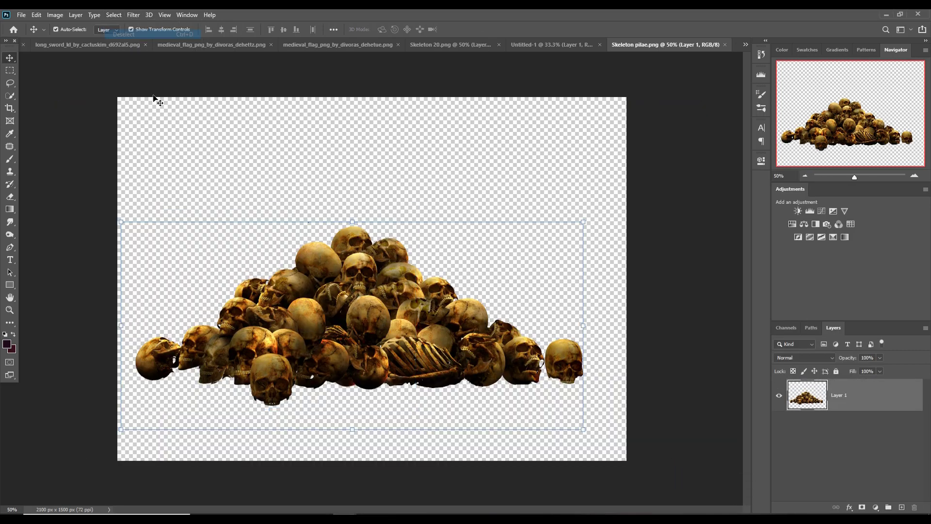
type("-15")
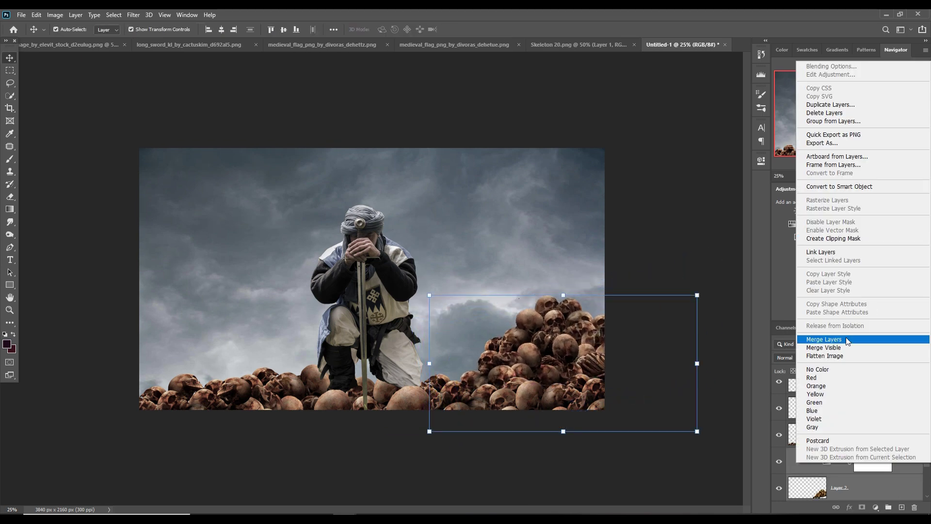
Merge the skull pile layers, rotate a pile slanting across the right, and add Exposure.
left_click(847, 341)
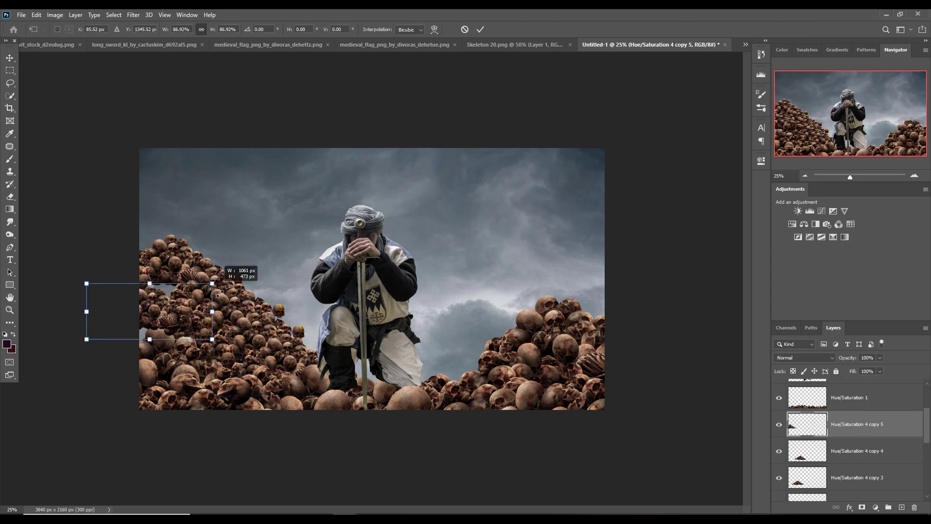
left_click(844, 309)
key("l")
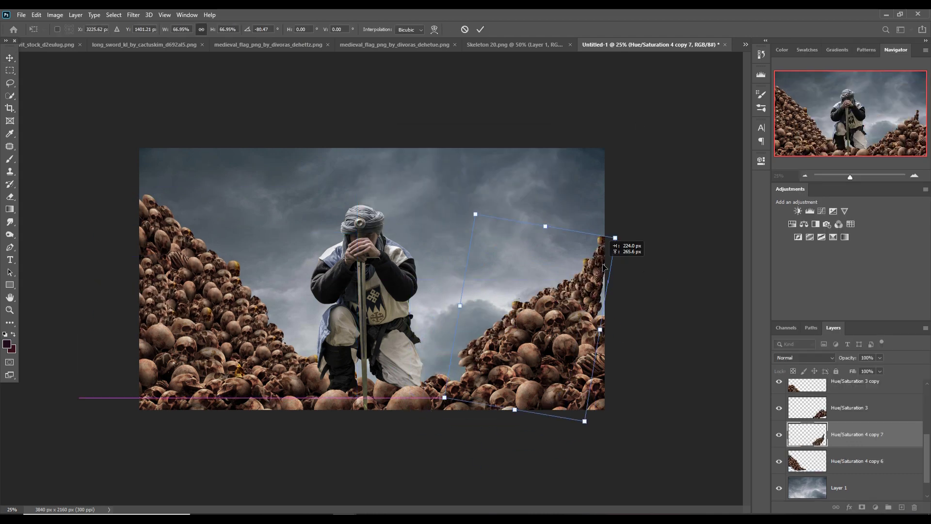
left_click_drag(611, 282, 504, 345)
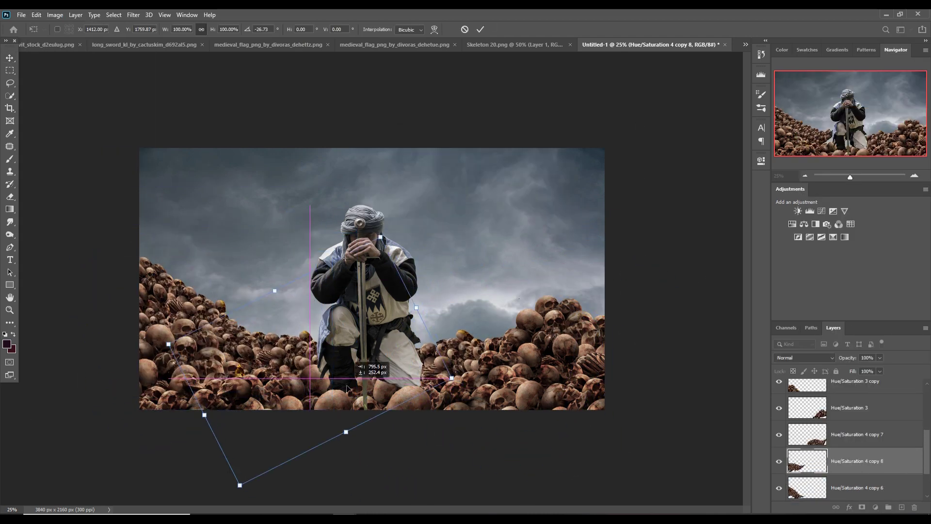
left_click(876, 506)
Darken the skull pile with a clipped Exposure layer and apply Gaussian Blur.
left_click(868, 410)
left_click_drag(679, 213, 668, 214)
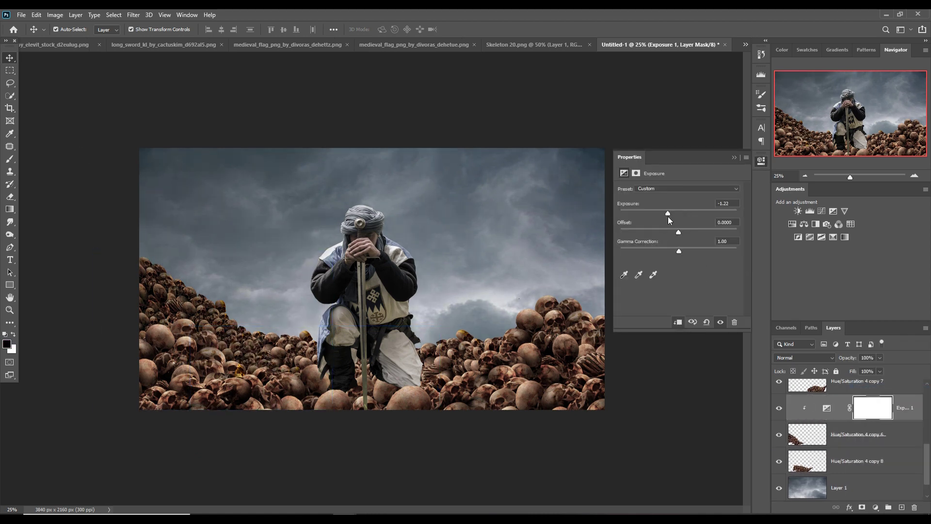
left_click(859, 434)
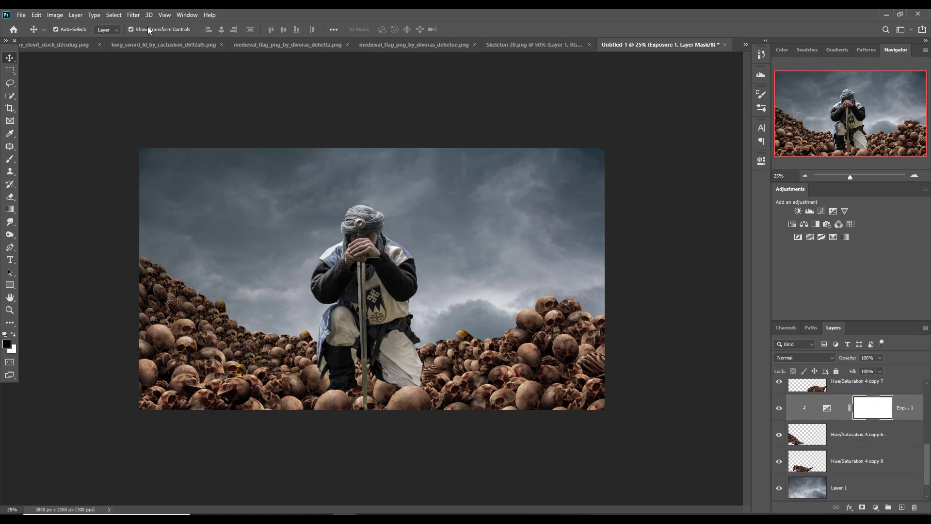
left_click(133, 15)
left_click(278, 161)
left_click(689, 154)
Darken the front skull mound with another clipped Exposure layer.
left_click(858, 460)
left_click(833, 211)
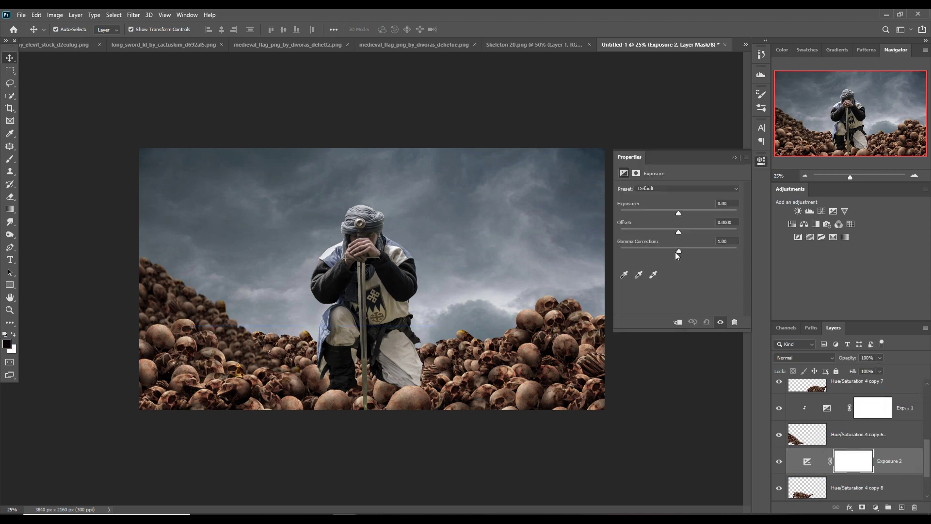
left_click_drag(678, 213, 670, 213)
left_click(310, 398)
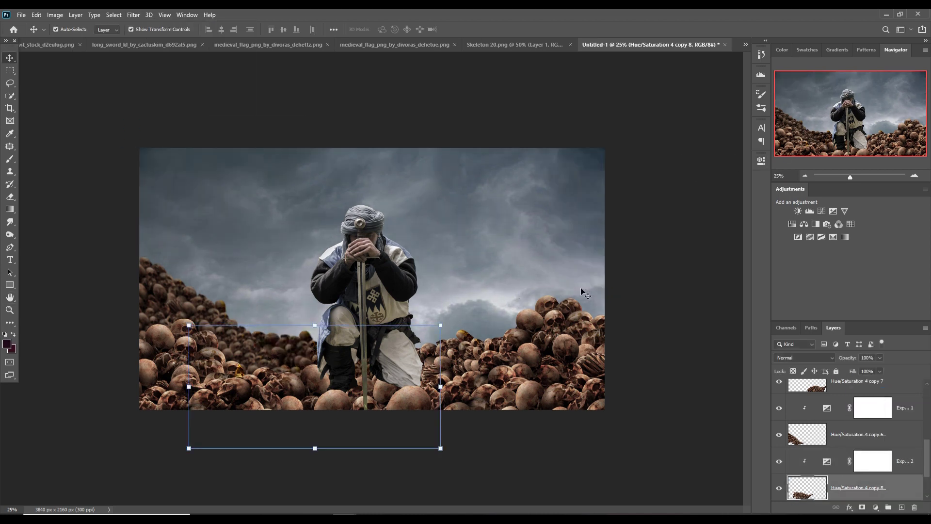
Darken the right skull pile with clipped Exposure and apply Gaussian Blur.
left_click(463, 345)
left_click(833, 211)
left_click_drag(679, 214, 665, 215)
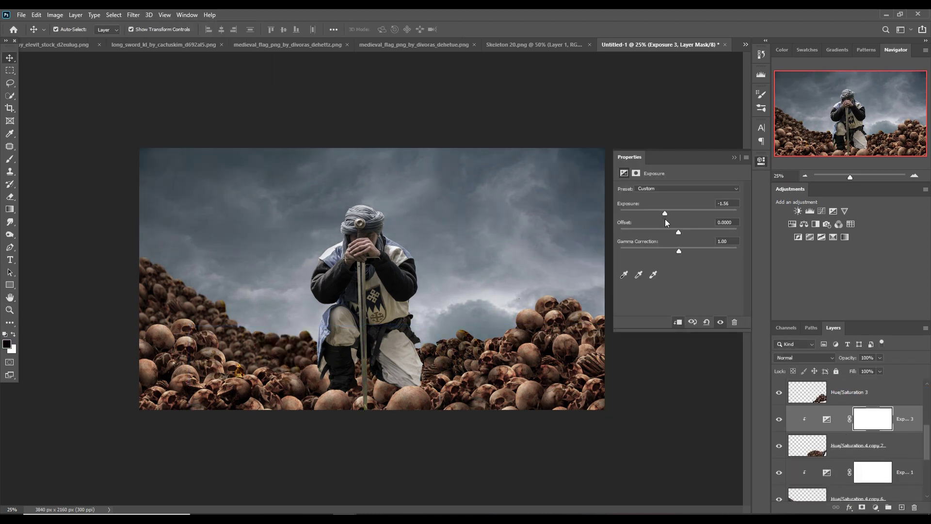
left_click(859, 445)
left_click(134, 15)
left_click(277, 160)
left_click(689, 152)
Drag the medieval flag into the composite, shrink it left of the knight, and flip it.
left_click(268, 44)
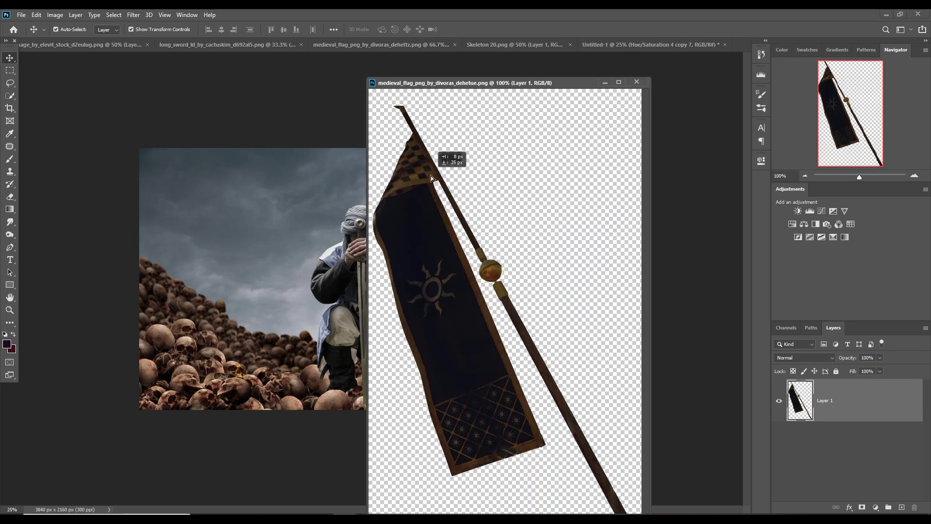
left_click_drag(431, 176, 672, 44)
mouse_move(272, 194)
left_mouse_down()
mouse_move(207, 217)
mouse_move(291, 228)
left_mouse_up()
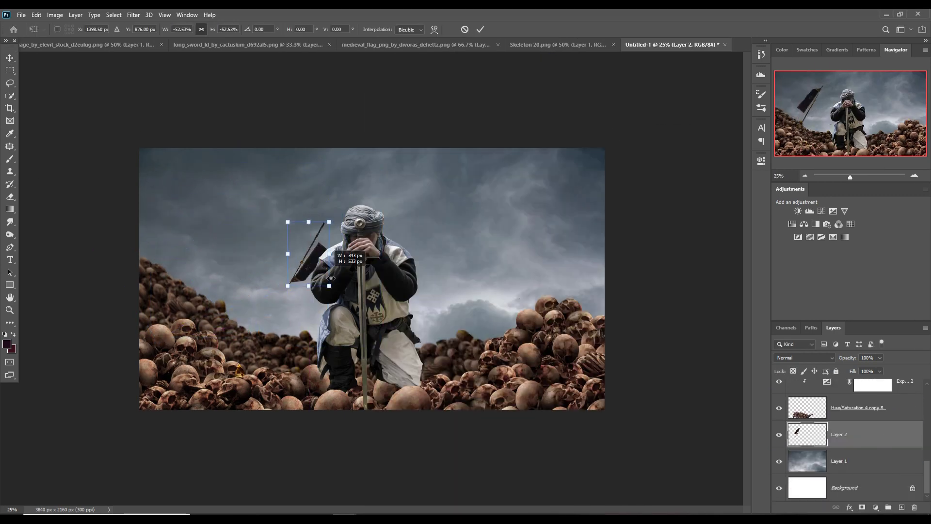
left_click(36, 15)
left_click(194, 378)
left_click(481, 30)
Darken the flag with a clipped Exposure adjustment.
key("l")
left_click_drag(250, 181, 246, 184)
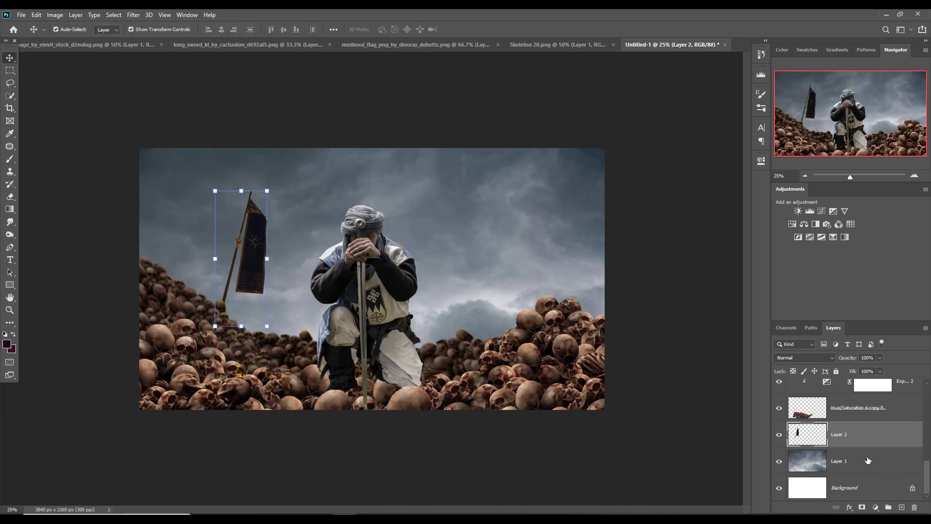
left_click(875, 507)
left_click(887, 393)
left_click_drag(678, 213, 663, 213)
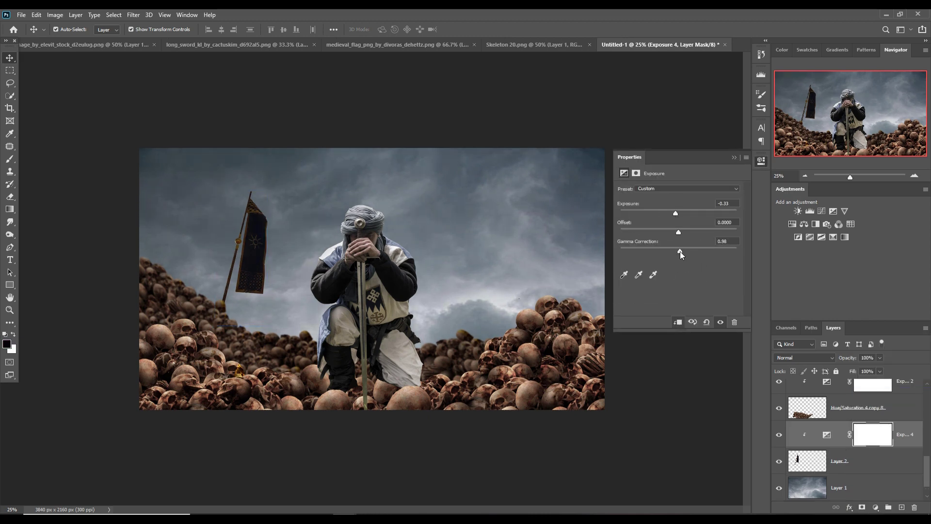
key("Escape")
Duplicate the darkened flag and move the copy to the right.
key("ctrl+alt+t")
mouse_move(235, 264)
left_mouse_down()
mouse_move(455, 268)
mouse_move(194, 388)
left_mouse_up()
right_click(915, 436)
left_click(825, 79)
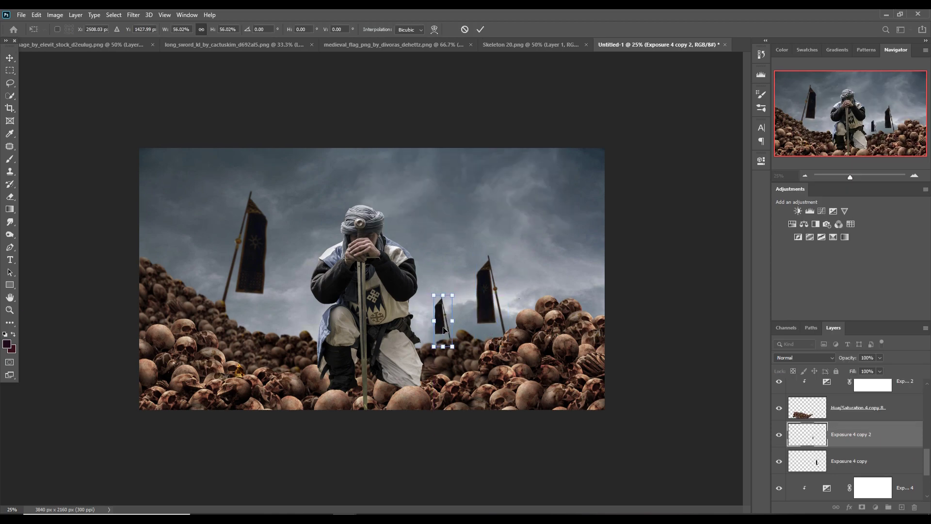
Lasso the long sword, copy it, and paste it into the composite.
left_click(237, 44)
left_click_drag(533, 120, 531, 121)
key("ctrl+c")
left_click(659, 44)
key("ctrl+v")
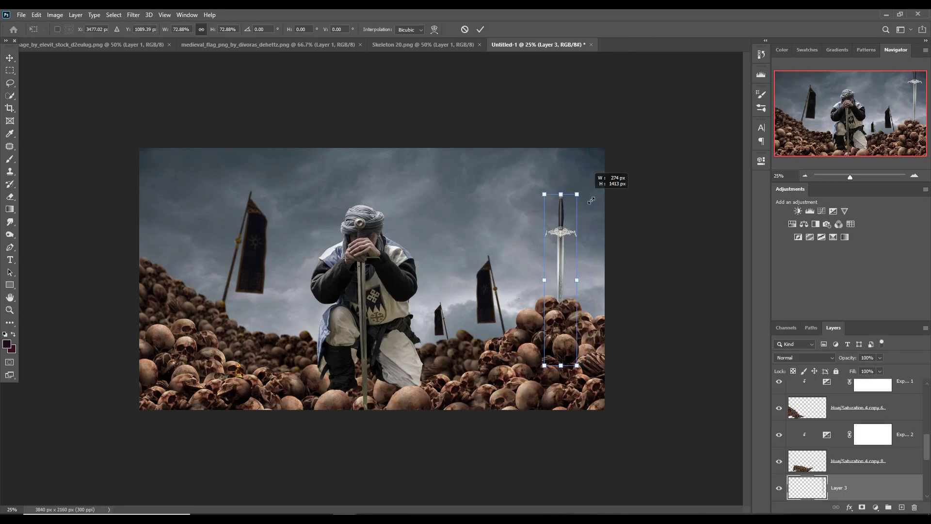
Lower the sword's lightness with Hue/Saturation and merge the adjustment into it.
left_click(876, 506)
left_click_drag(679, 264, 656, 264)
left_click(735, 158)
right_click(902, 487)
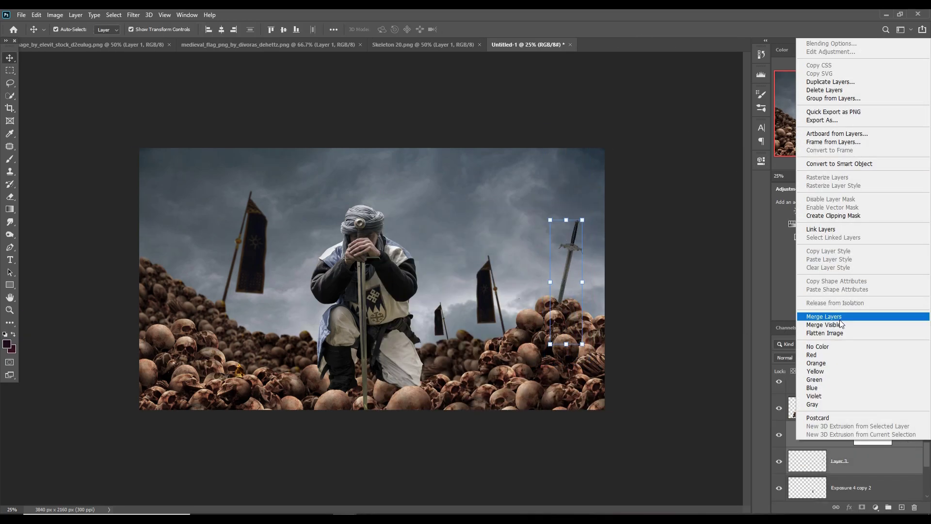
left_click(868, 316)
Darken the whole scene with a Curves adjustment layer.
left_click(833, 211)
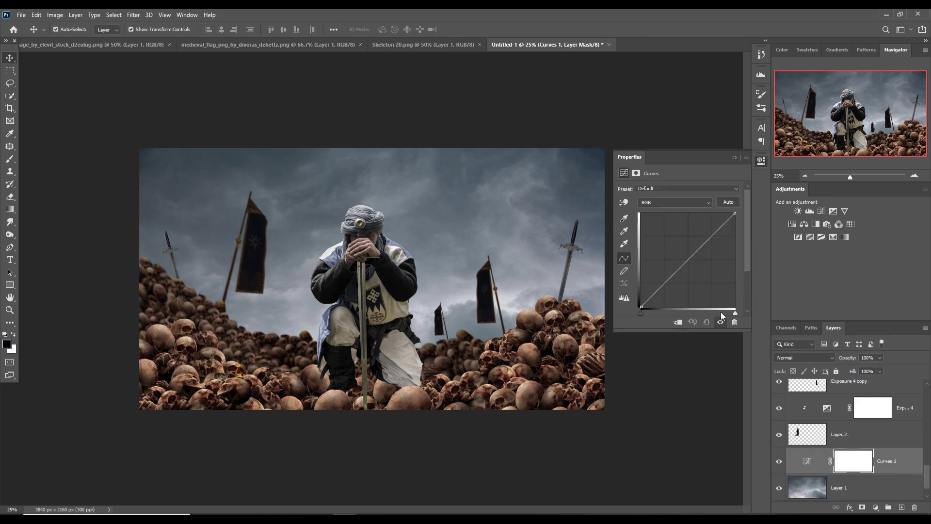
left_click_drag(679, 204, 688, 242)
left_click(735, 158)
scroll(854, 436, "up", 5)
Paint a black shadow under the knight on a new layer.
left_click(854, 445)
left_click(901, 507)
key("b")
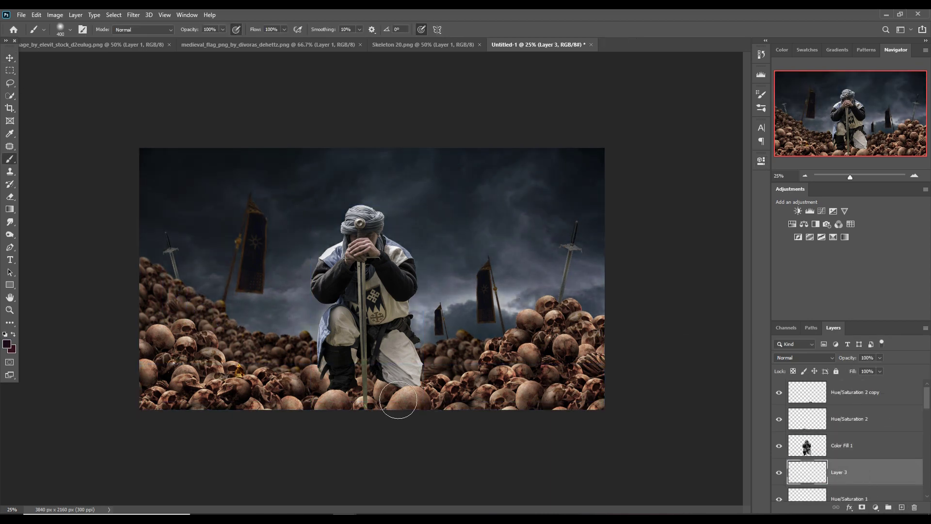
left_click(7, 344)
left_click(669, 249)
left_click_drag(330, 388, 460, 388)
Transform the painted shadow and duplicate its layer.
key("ctrl+t")
key("Return")
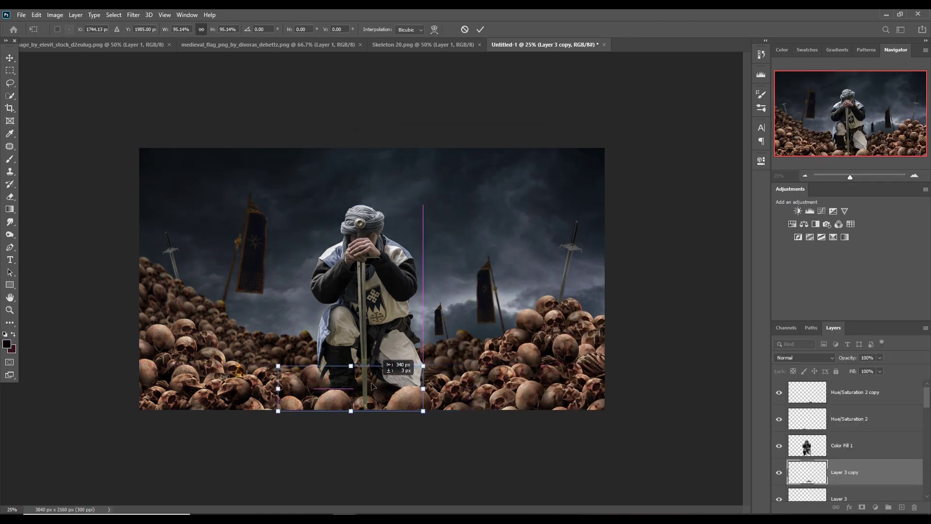
key("v")
key("ctrl+j")
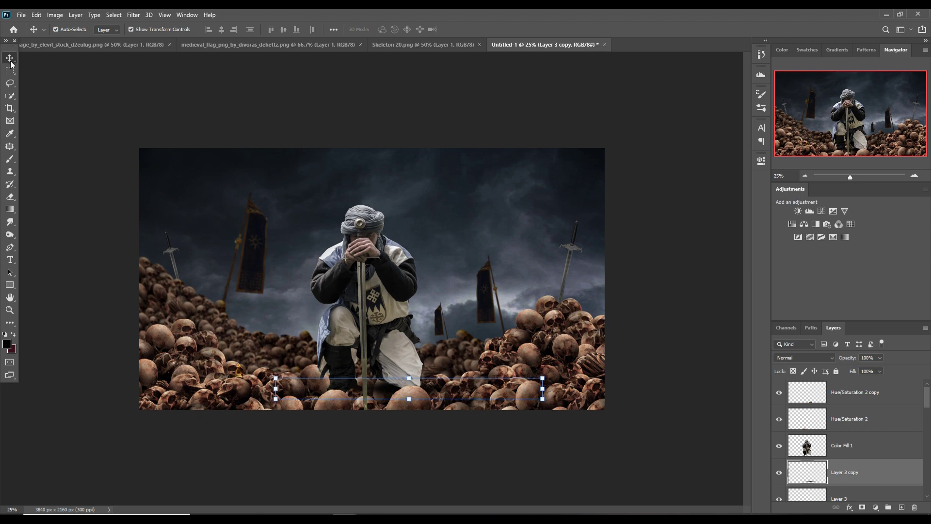
Duplicate the skull layer beneath the knight's feet, shrinking and moving it down-left.
left_click(414, 395)
right_click(891, 425)
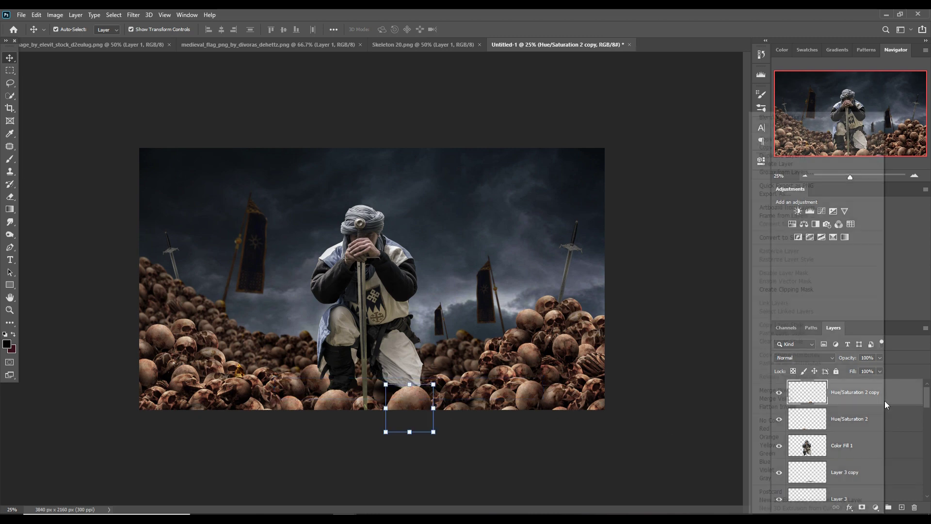
left_click(789, 156)
key("Return")
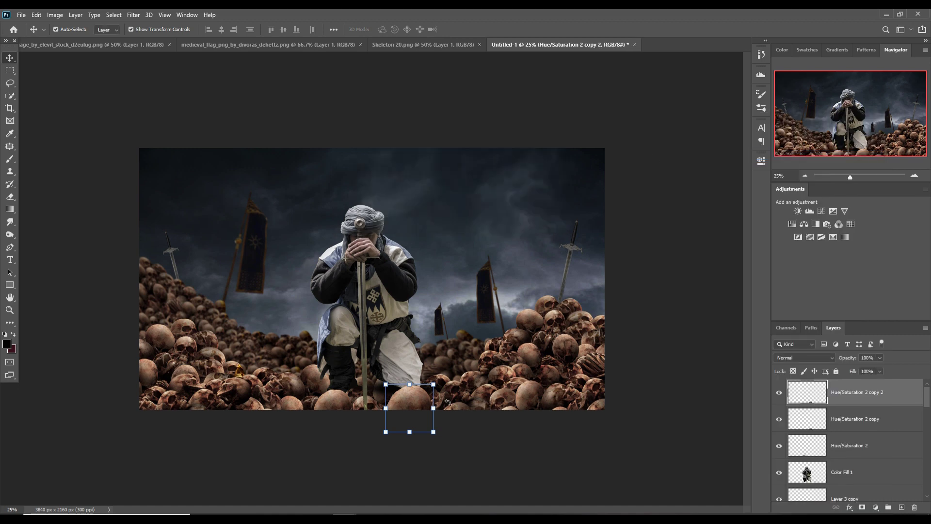
left_click_drag(438, 389, 372, 416)
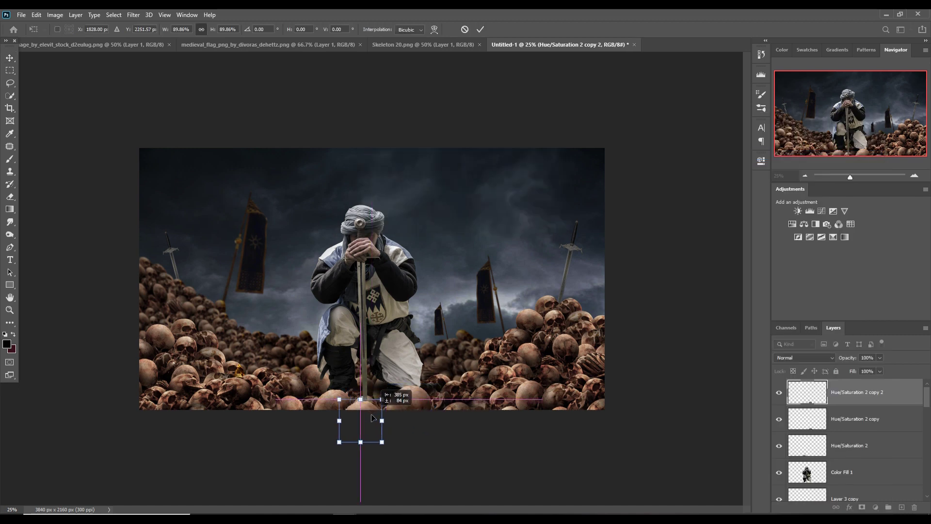
left_click(481, 29)
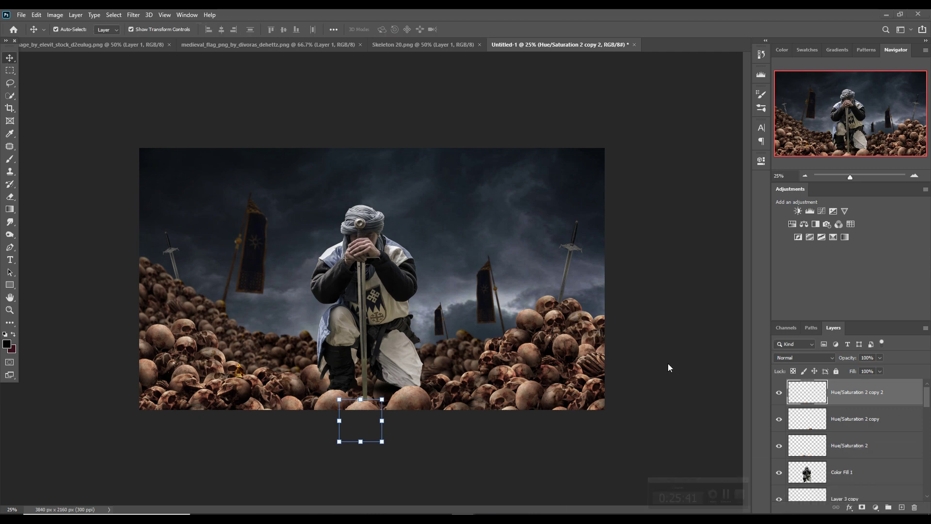
left_click(390, 270)
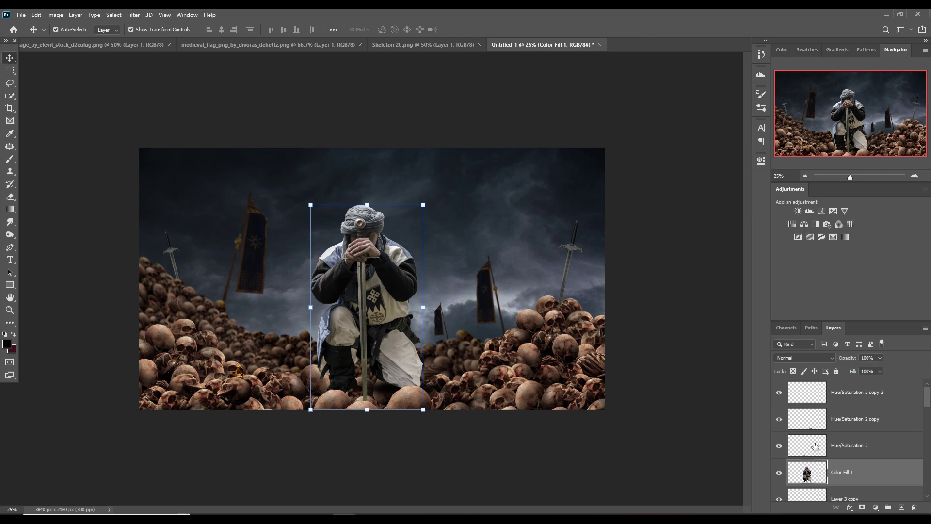
Clip a Curves layer to Color Fill 1 and pull the midpoint down to darken the knight.
left_click(876, 507)
left_click(868, 388)
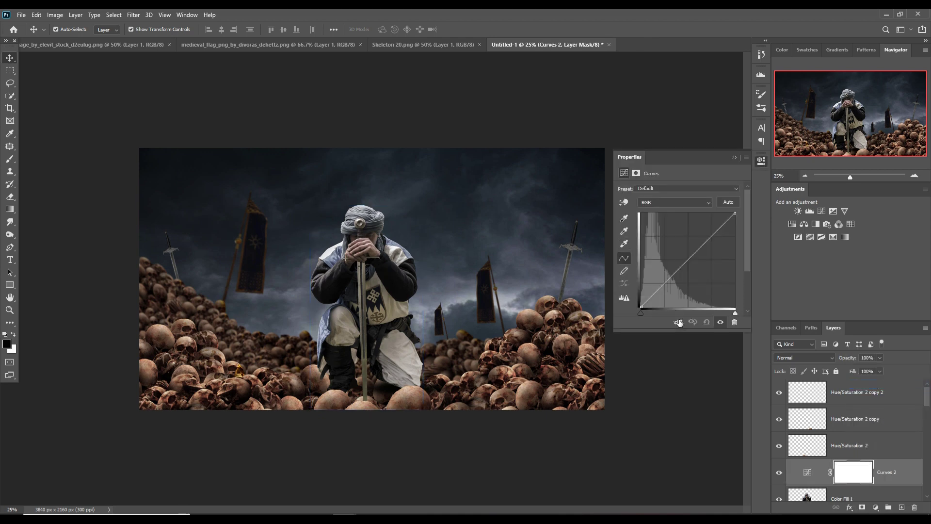
left_click_drag(695, 263, 701, 266)
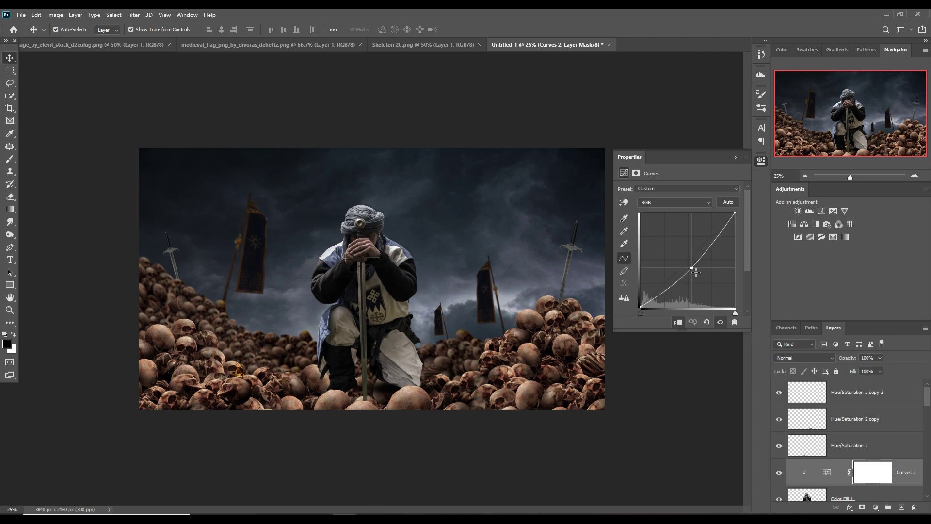
left_click_drag(696, 272, 698, 273)
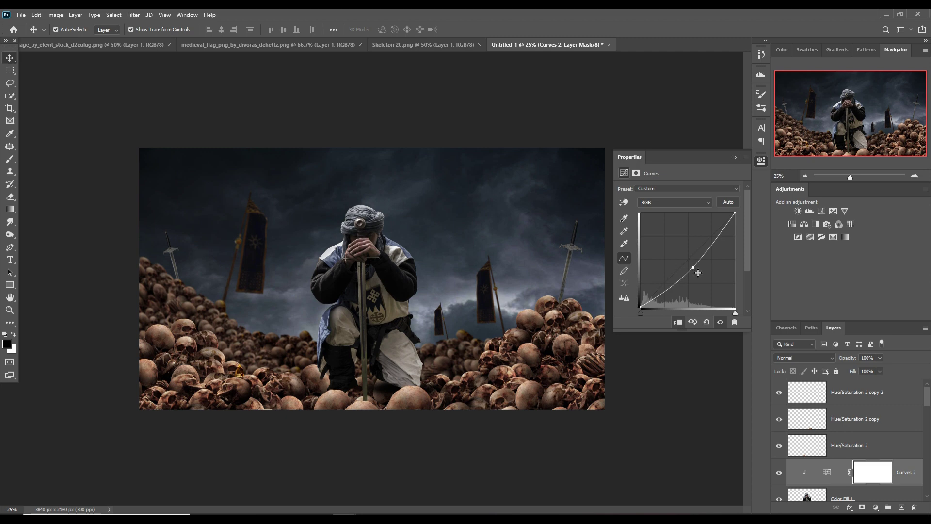
left_click(733, 157)
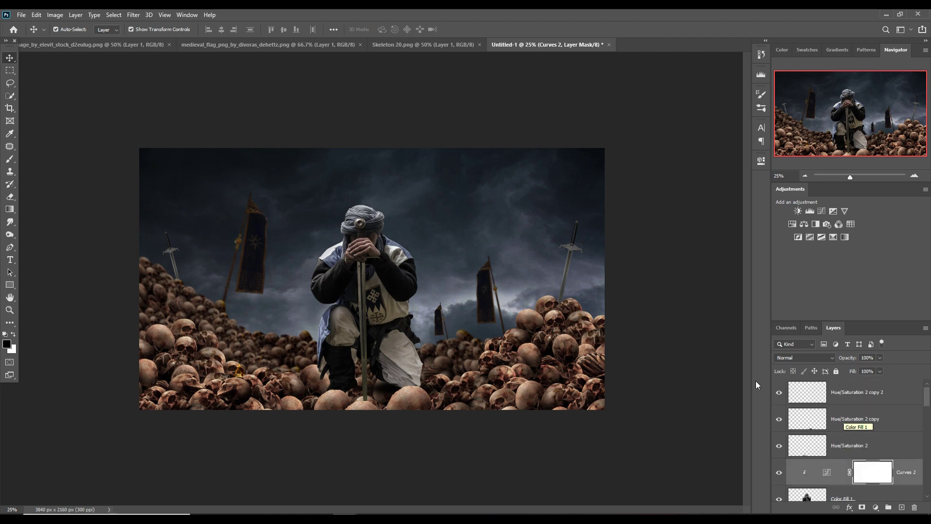
left_click(9, 83)
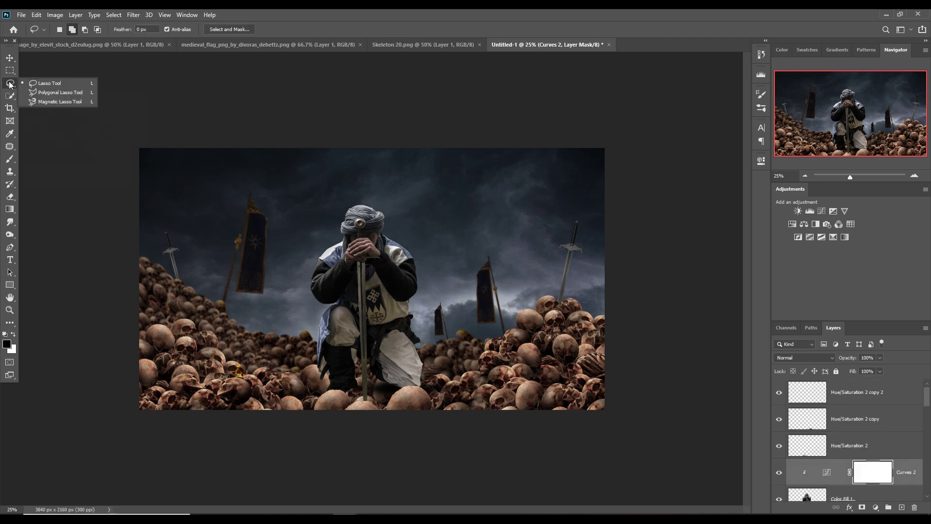
Zoom in and start a Polygonal Lasso outline down the sword blade's edge toward the skulls.
left_click(49, 92)
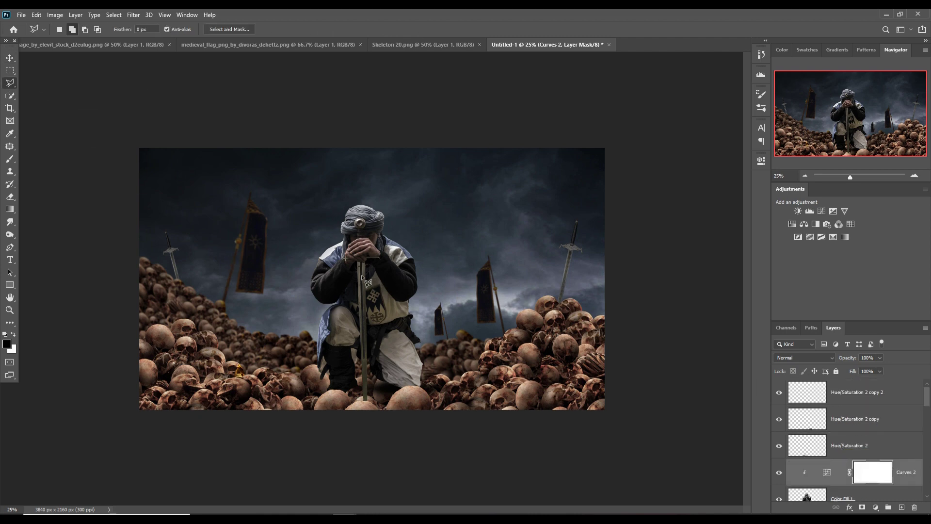
key("ctrl+plus")
key("ctrl+plus")
key("ctrl+plus")
key("ctrl+plus")
key("ctrl+plus")
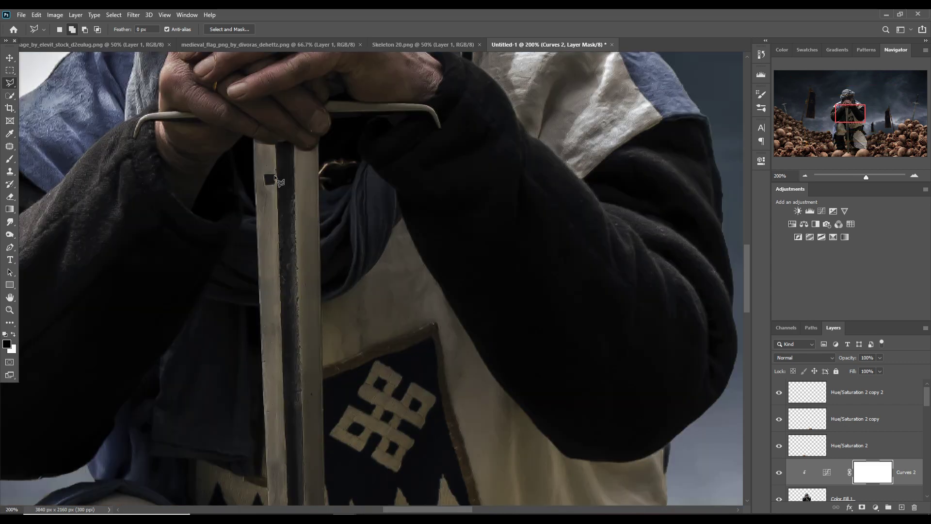
left_click(253, 138)
left_click(262, 404)
left_click_drag(272, 425, 321, 158)
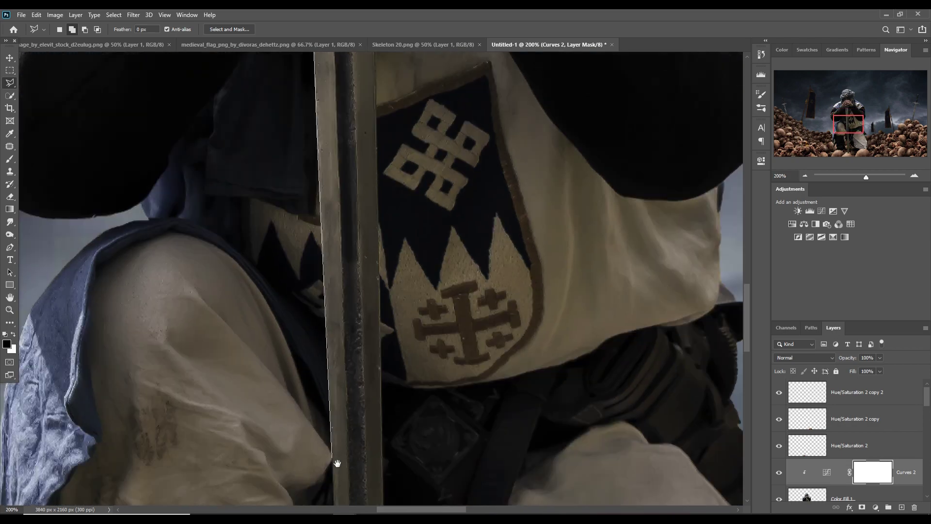
left_click_drag(337, 463, 351, 141)
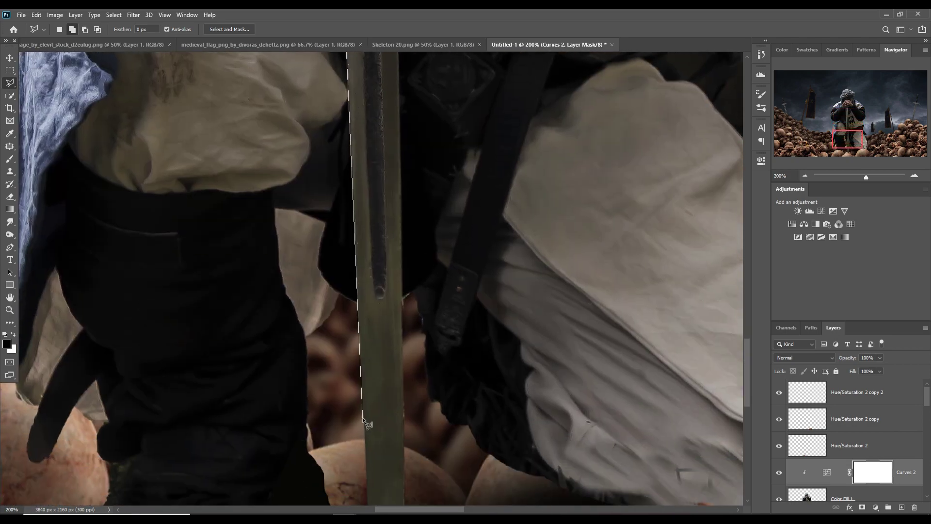
left_click_drag(366, 478, 379, 241)
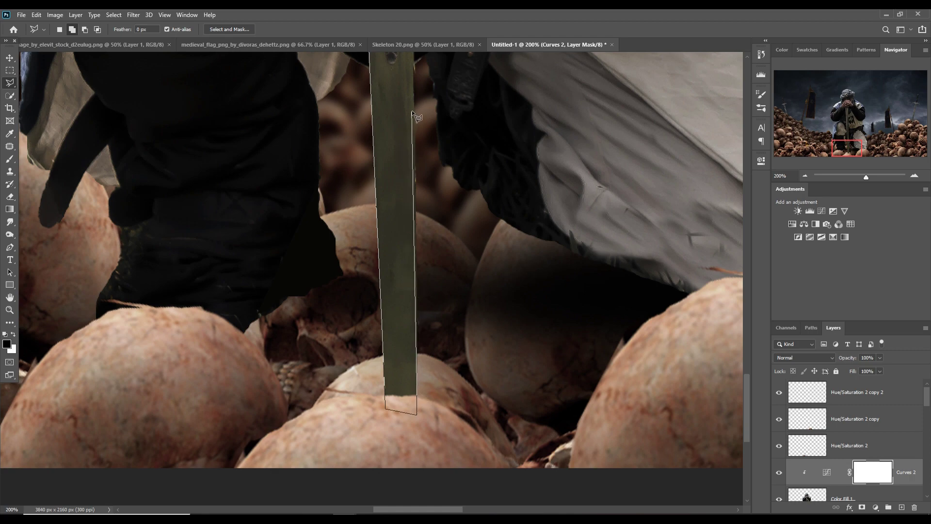
Trace past the hilt and fingertips, close the blade selection, and select Color Fill 1.
left_click_drag(422, 108, 434, 445)
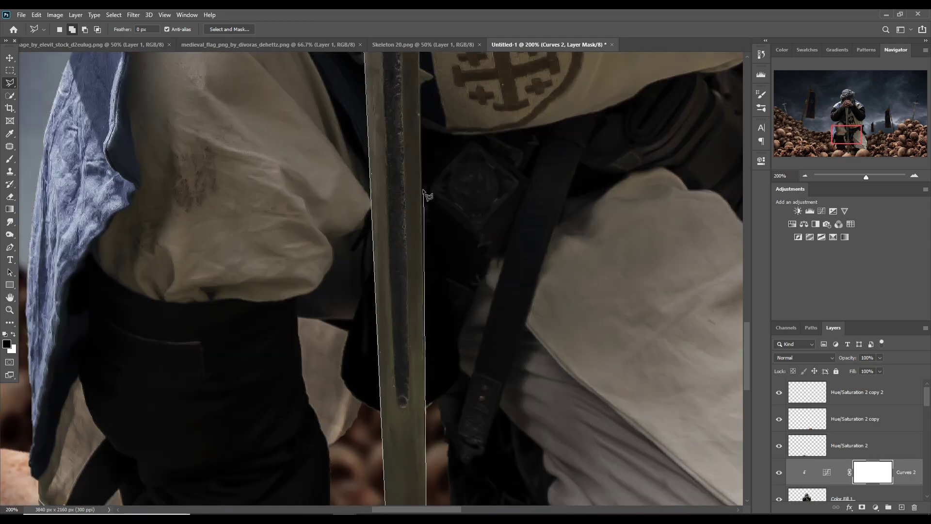
scroll(423, 184, "up", 1)
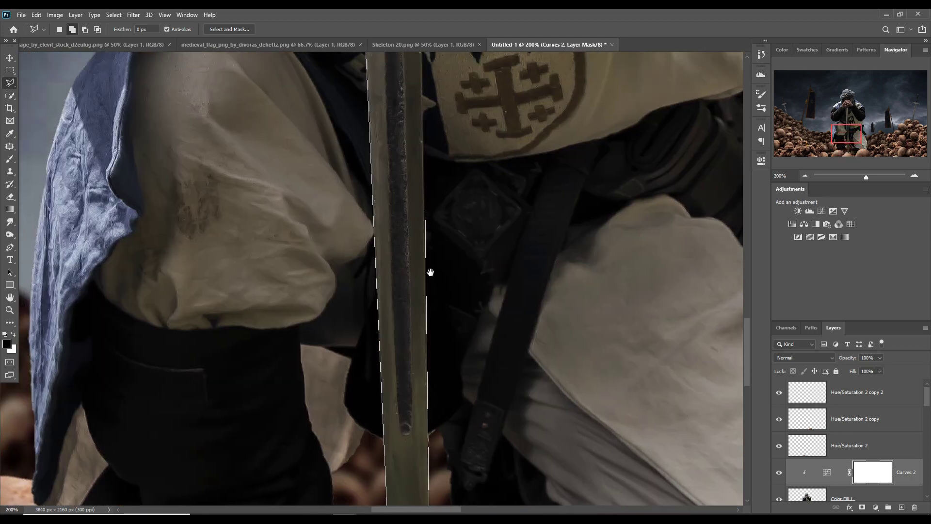
scroll(421, 155, "up", 5)
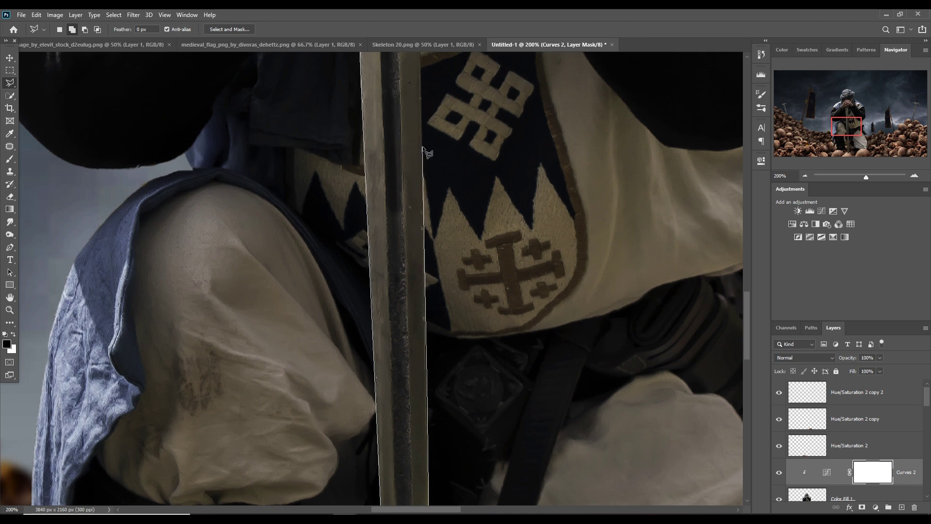
left_click_drag(426, 150, 441, 408)
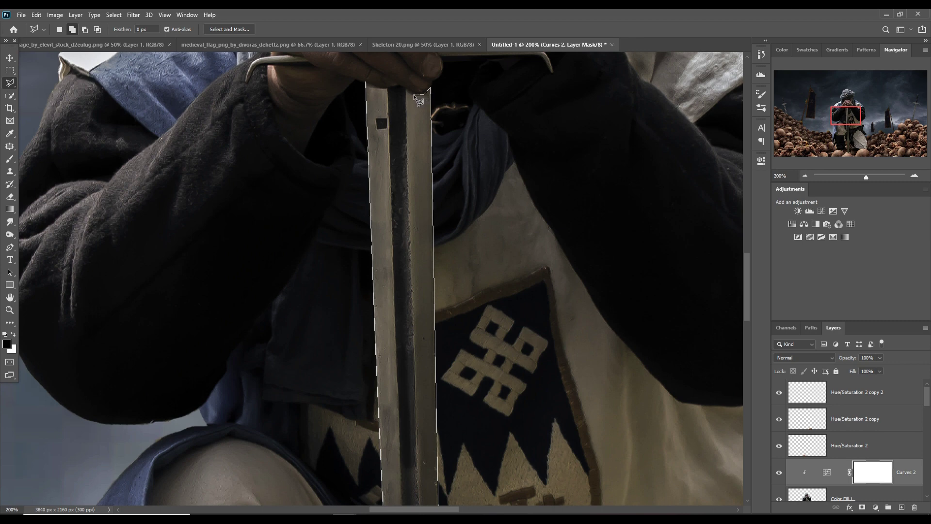
left_click(416, 94)
left_click(399, 85)
left_click(368, 85)
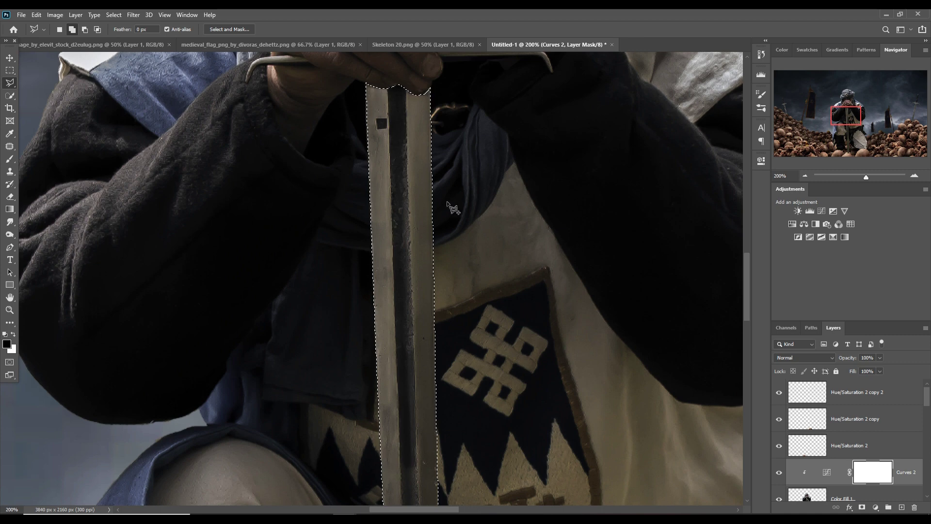
scroll(809, 449, "down", 2)
left_click(808, 447)
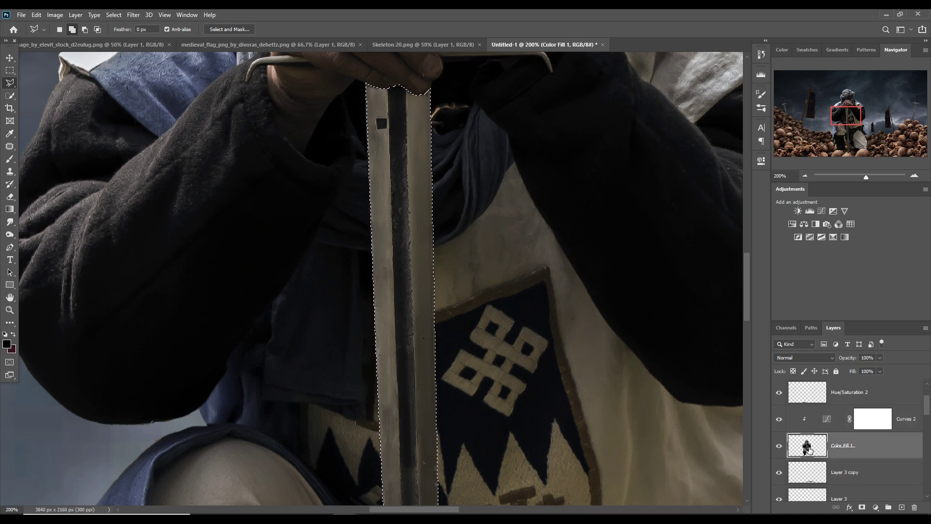
Copy and paste the selected blade onto Layer 4, then move it above Curves 2.
left_click(37, 14)
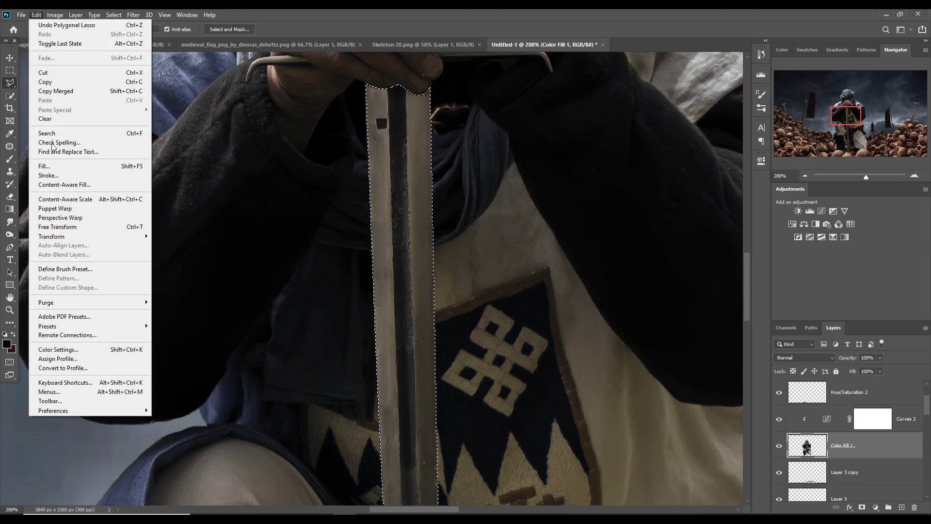
left_click(52, 87)
left_click(37, 14)
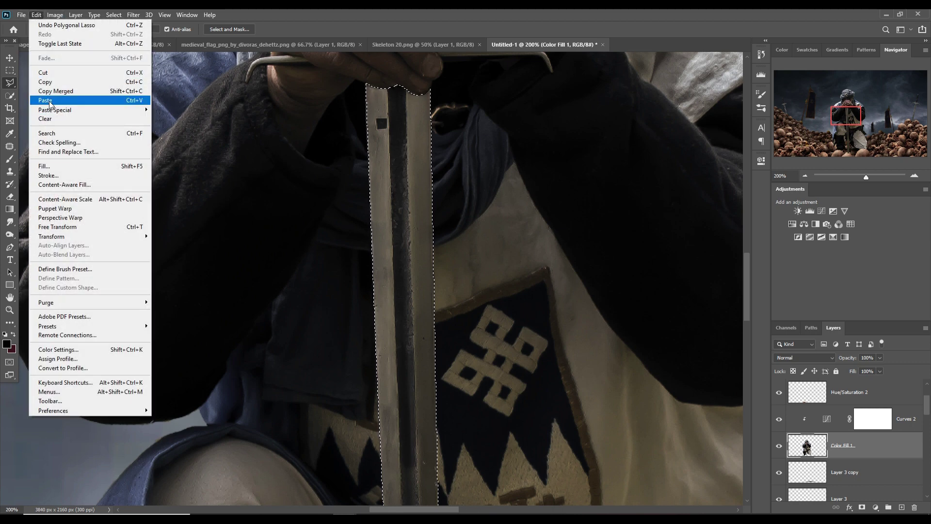
left_click(50, 102)
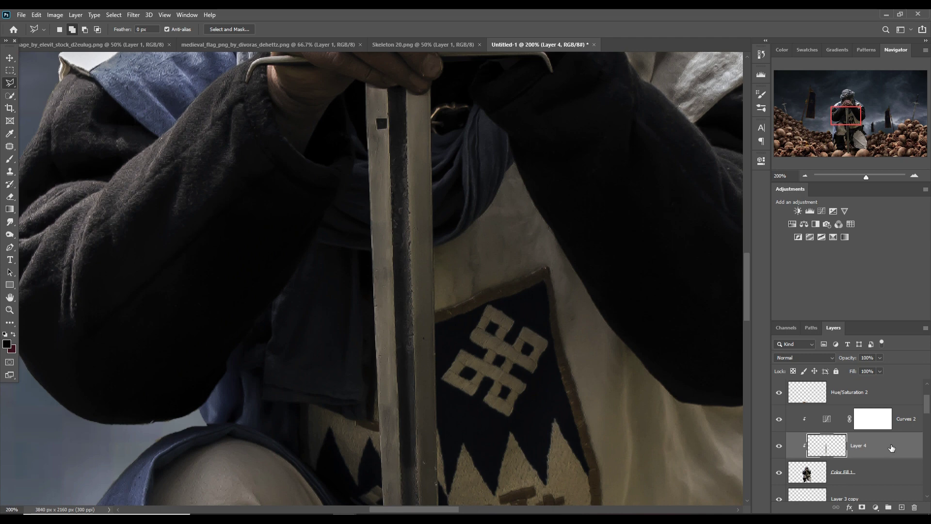
key("ctrl+minus")
key("ctrl+minus")
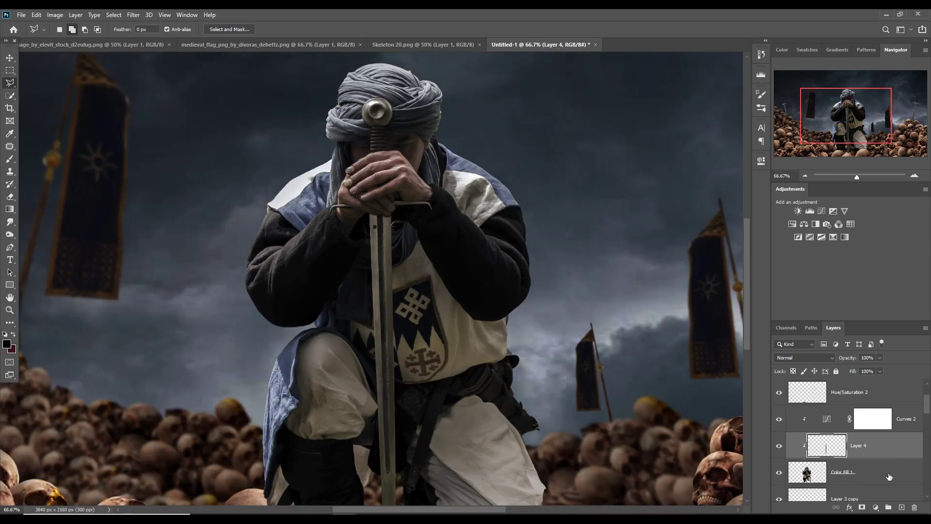
left_click_drag(895, 448, 894, 422)
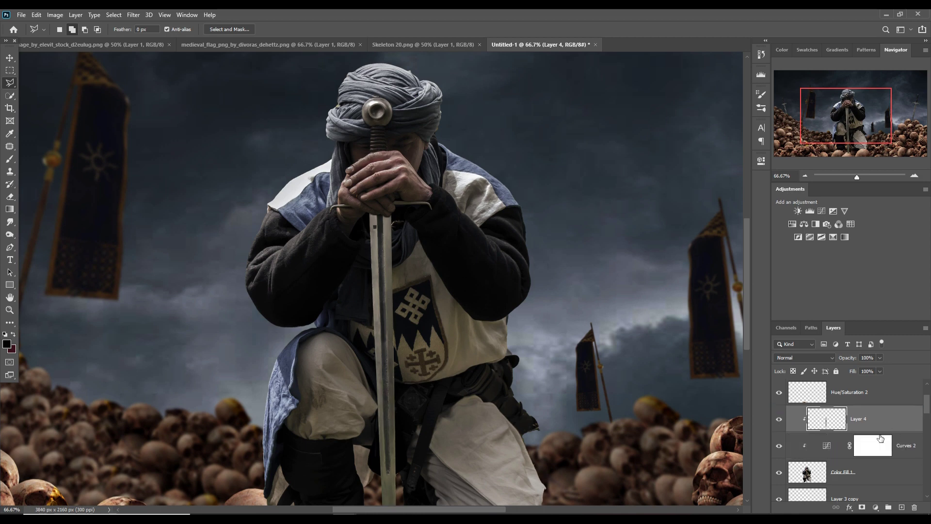
Add Layer 5, clip it to the layer below, and set it to Linear Dodge (Add).
left_click(901, 507)
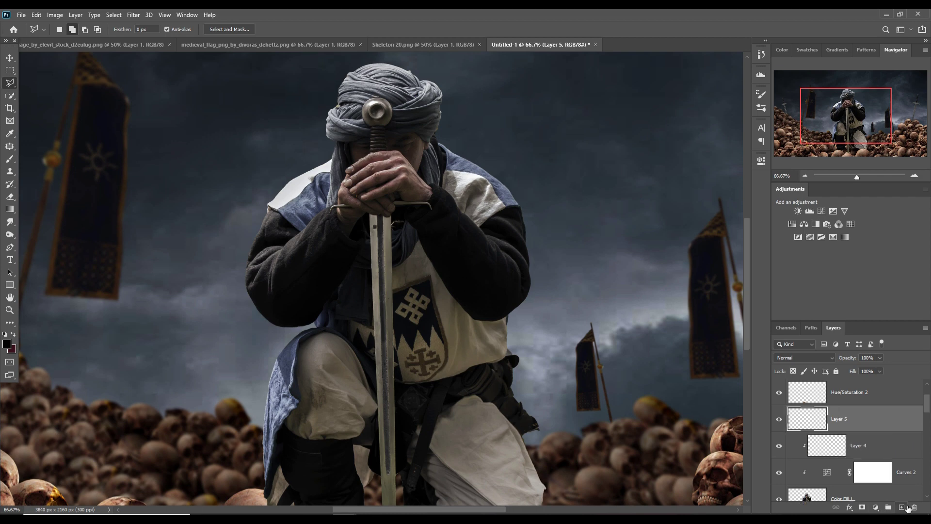
right_click(883, 424)
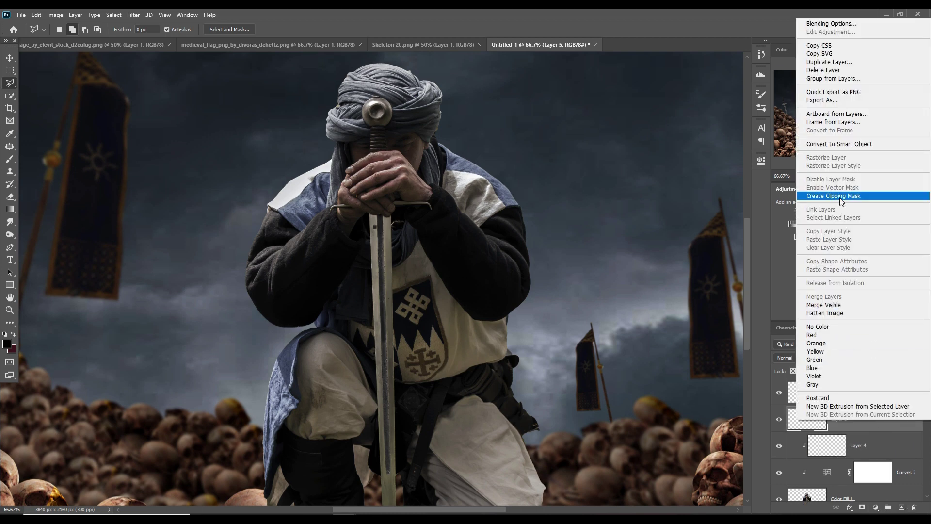
left_click(840, 195)
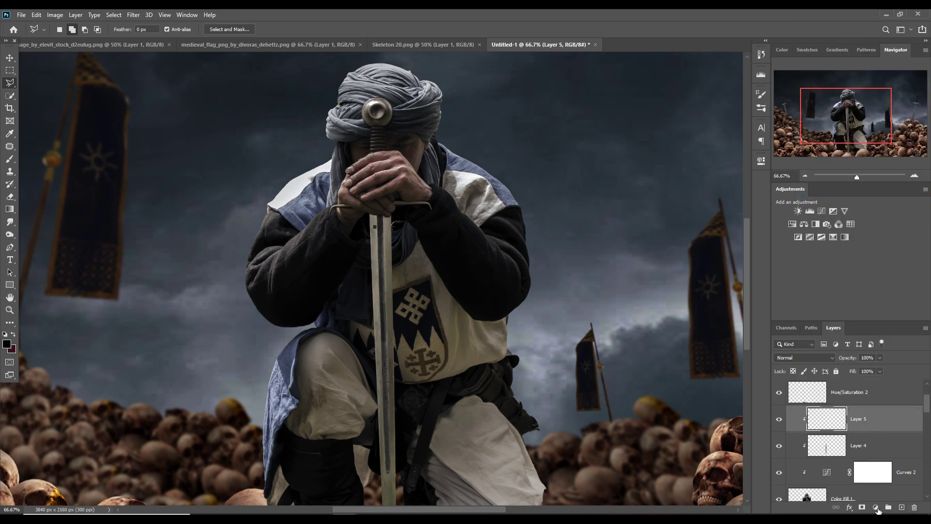
left_click(876, 507)
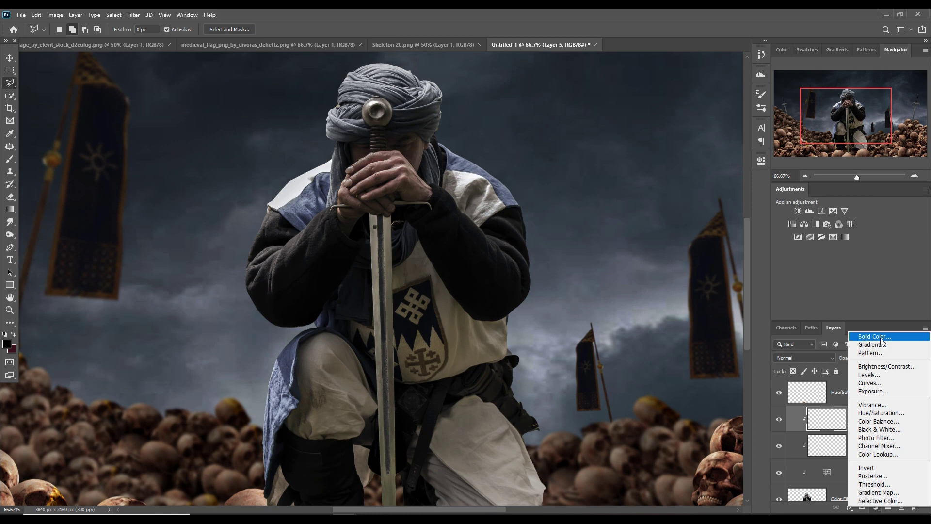
left_click(804, 357)
left_click(805, 447)
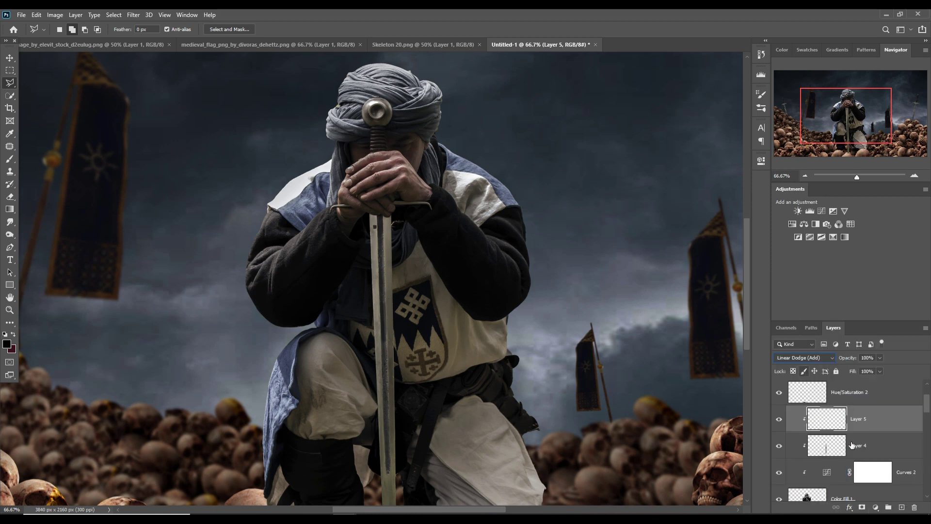
Try a yellow Solid Color fill layer, then cancel it.
left_click(876, 507)
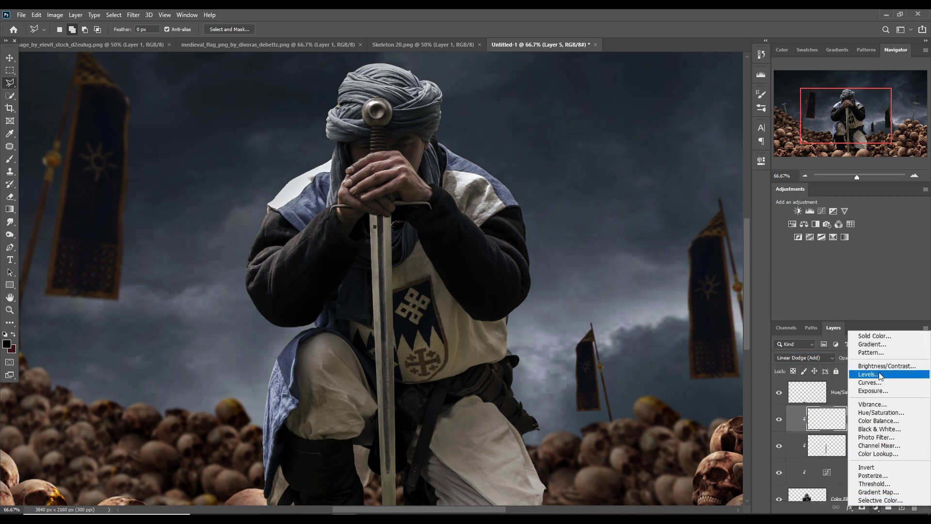
left_click(878, 339)
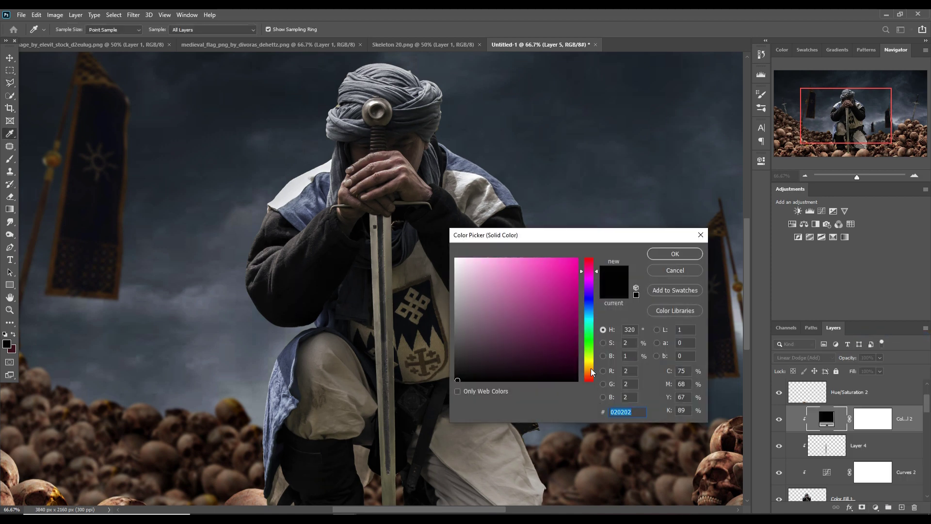
left_click_drag(591, 372, 591, 362)
left_click_drag(582, 276, 582, 264)
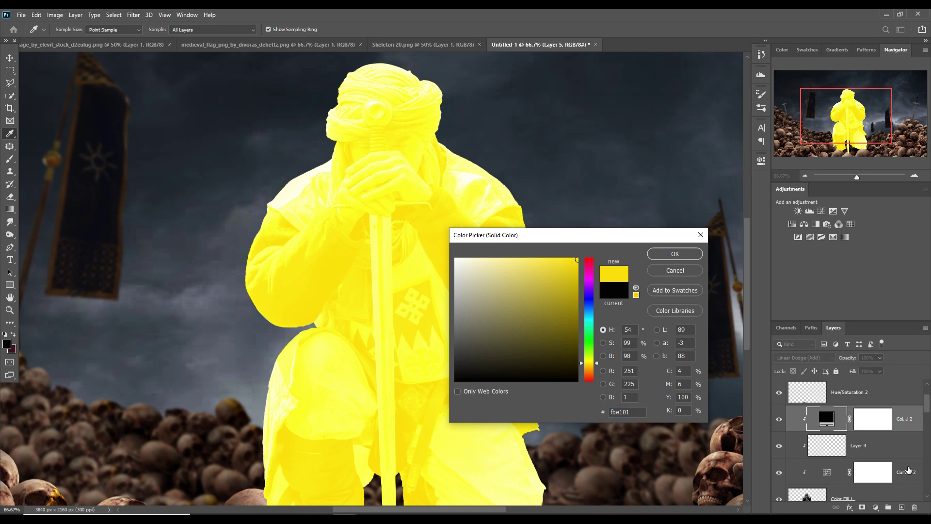
left_click(675, 270)
key("l")
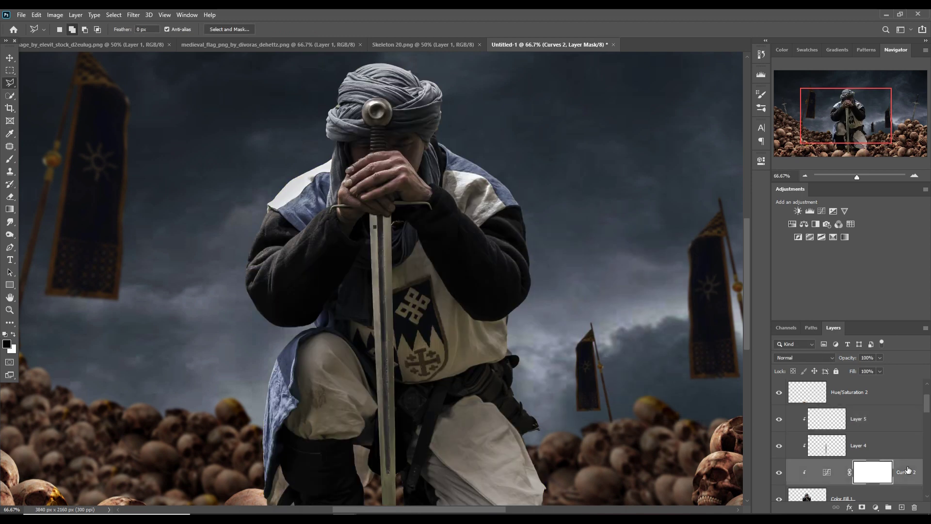
Release Layer 4's clipping mask and re-clip Layer 5 to the blade on Layer 4.
right_click(903, 463)
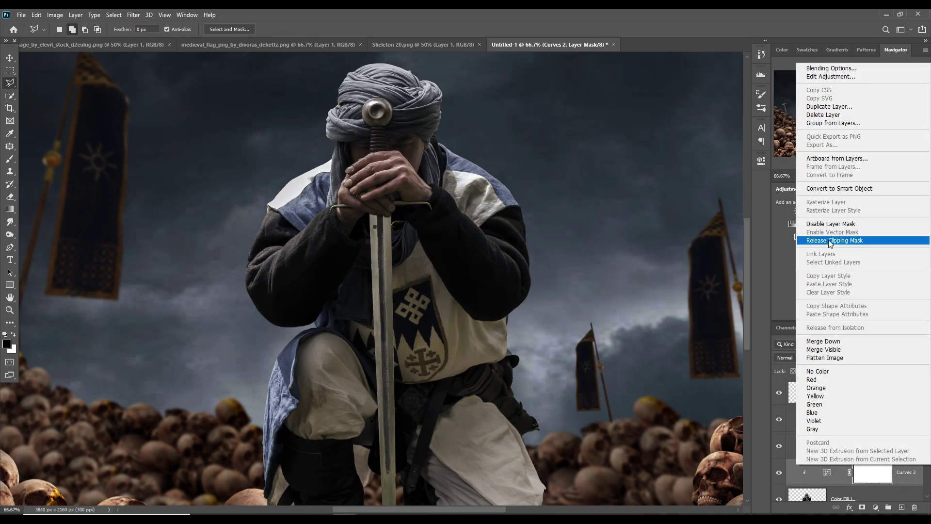
left_click(913, 490)
right_click(899, 441)
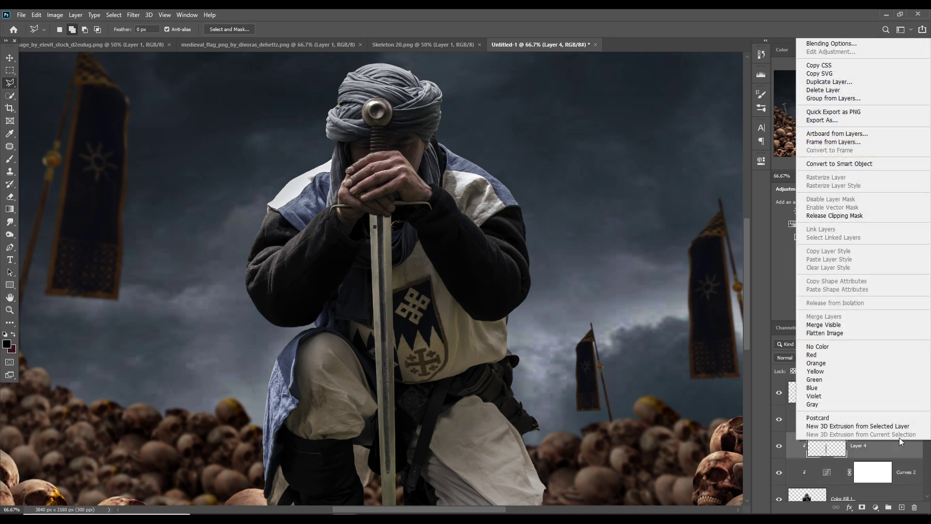
left_click(838, 215)
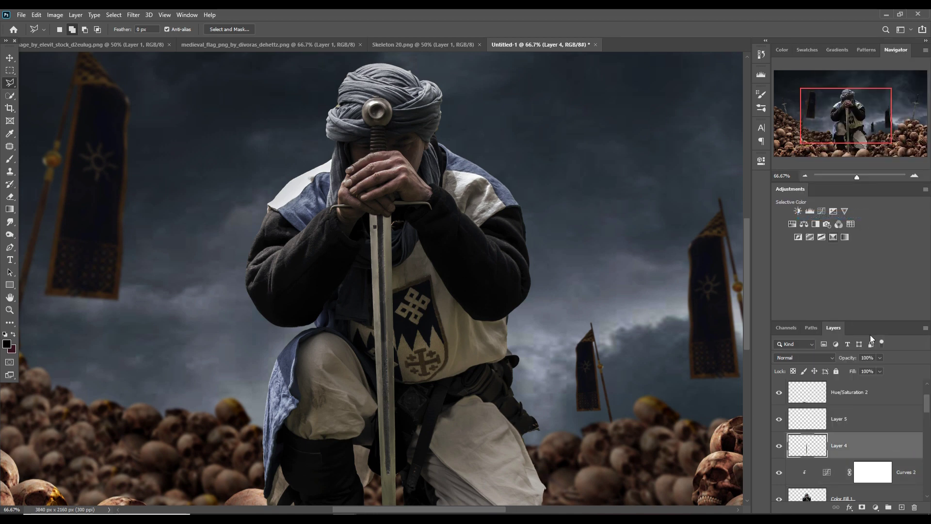
left_click(845, 421)
right_click(849, 421)
left_click(841, 191)
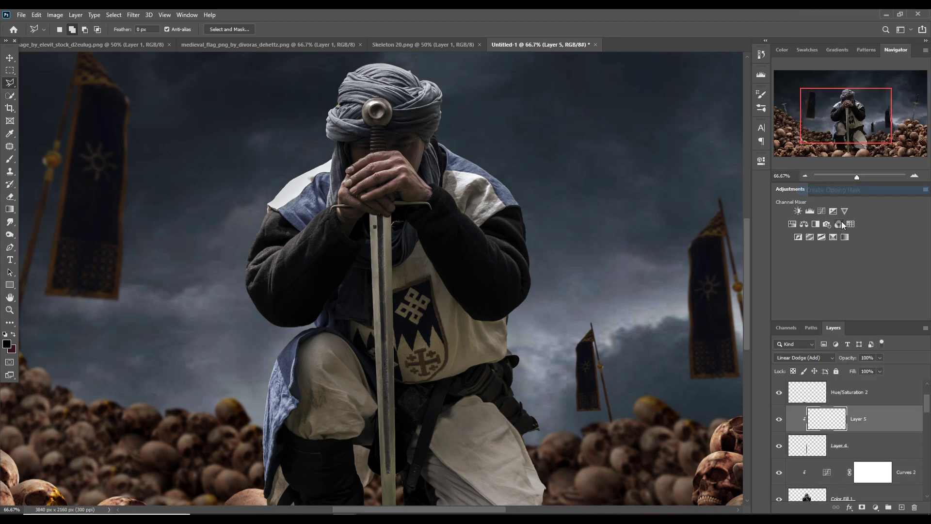
left_click(875, 506)
Give Color Fill 2 a saturated orange so the clipped blade glows golden.
key("i")
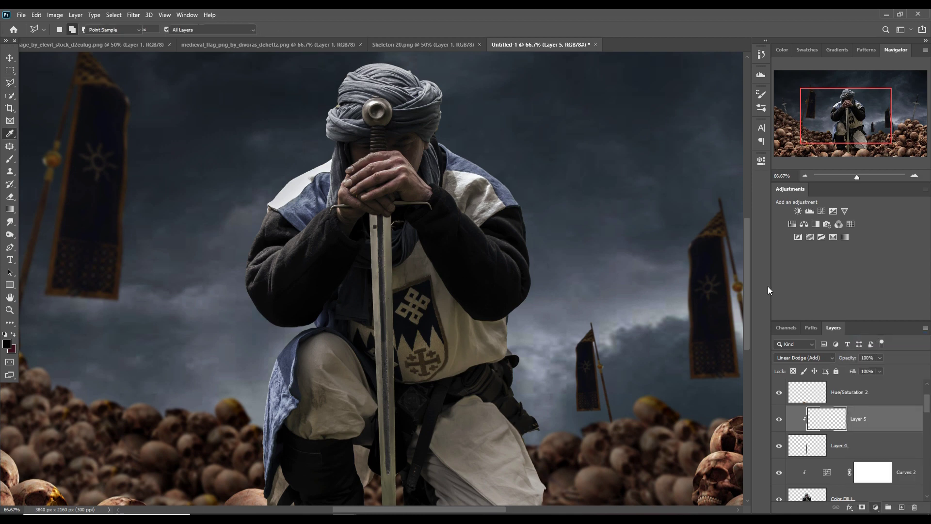
left_click(592, 368)
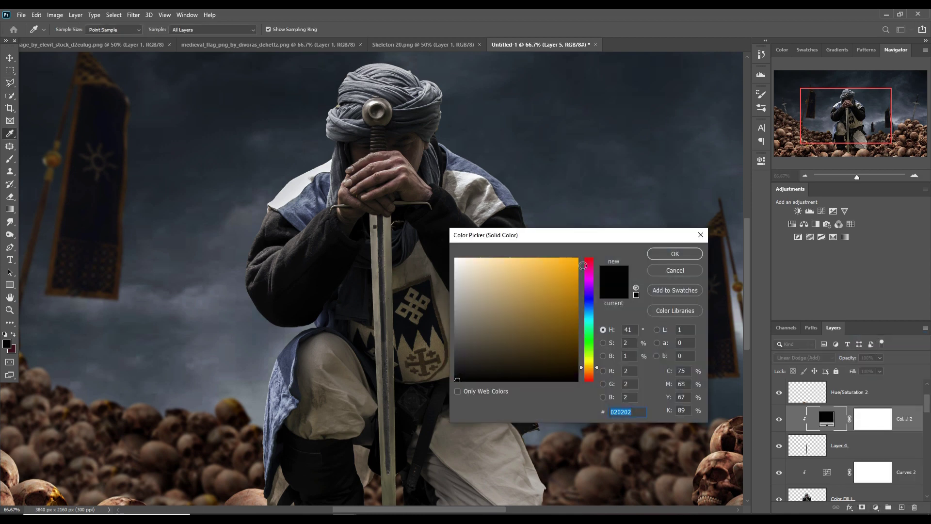
left_click(577, 261)
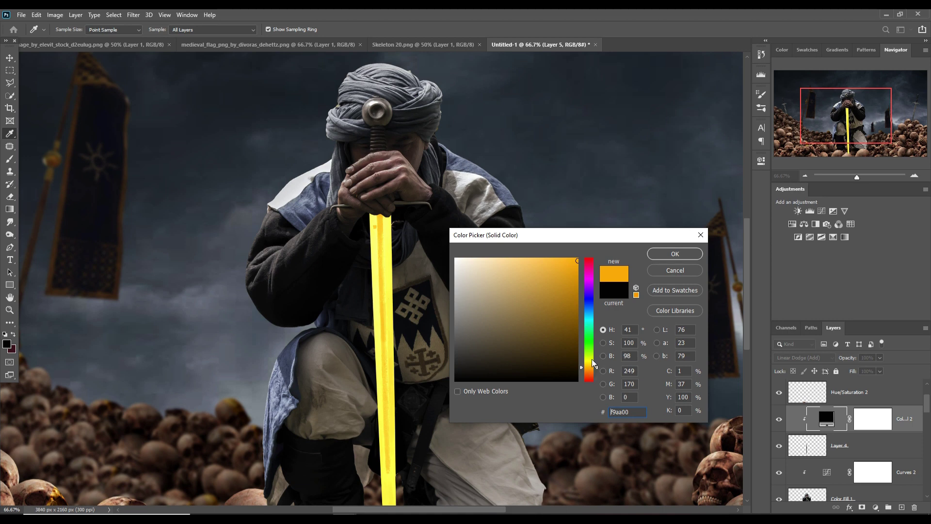
left_click_drag(597, 369, 598, 374)
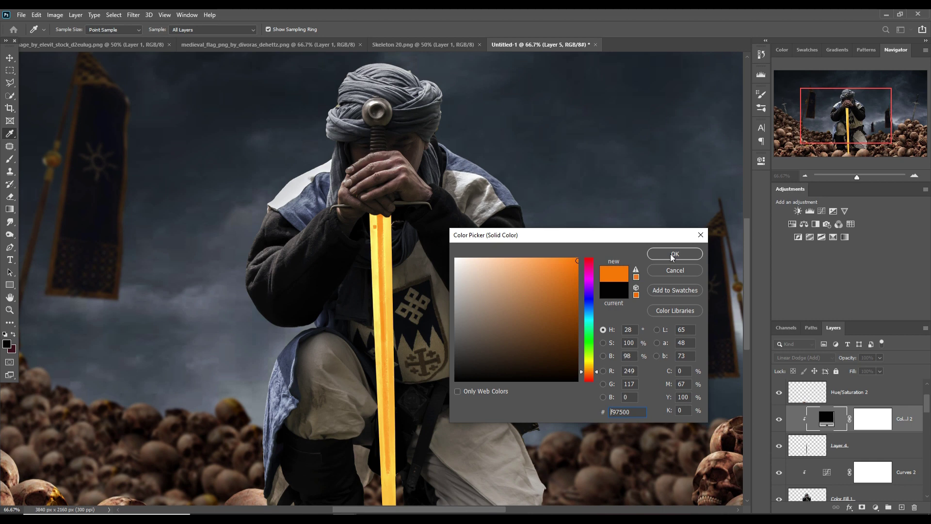
left_click(674, 253)
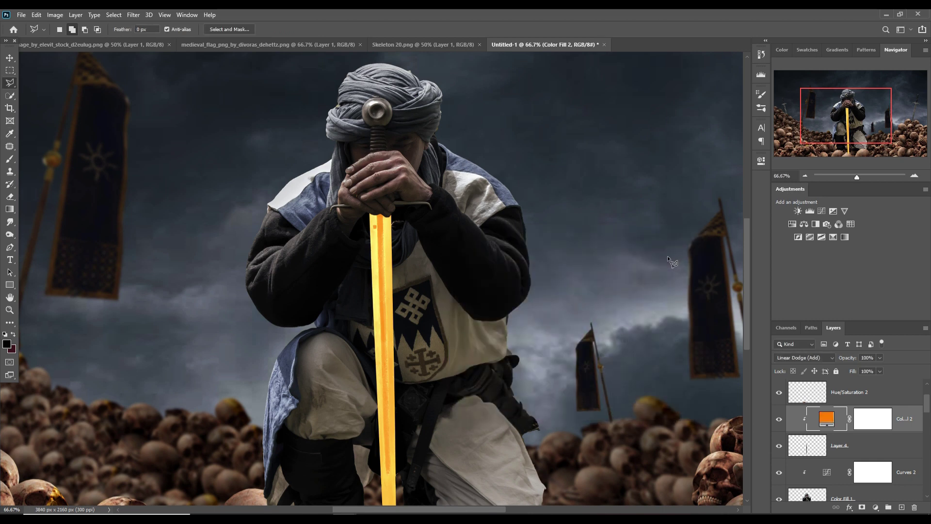
Add a clipped Color Balance above Curves 2, pushing midtones fully yellow and slightly red.
left_click(10, 59)
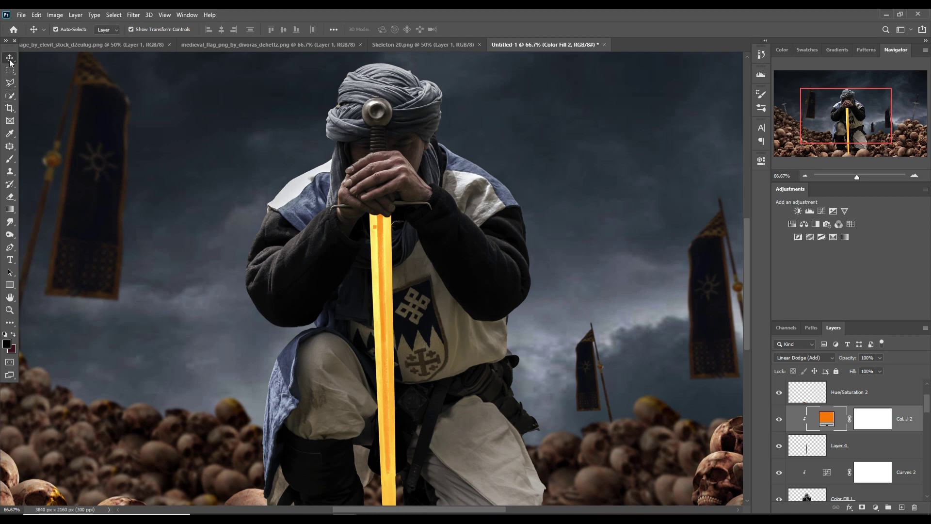
scroll(887, 417, "down", 1)
left_click(881, 444)
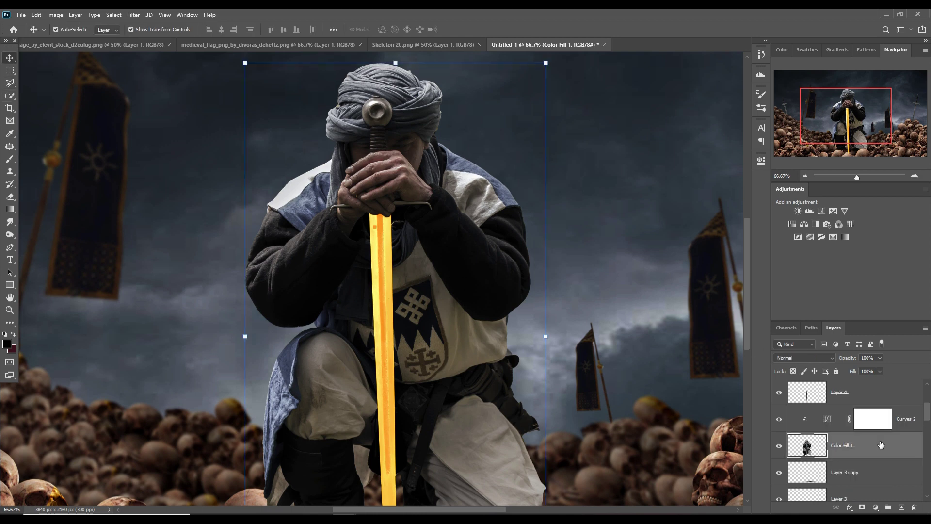
left_click(907, 418)
left_click(875, 507)
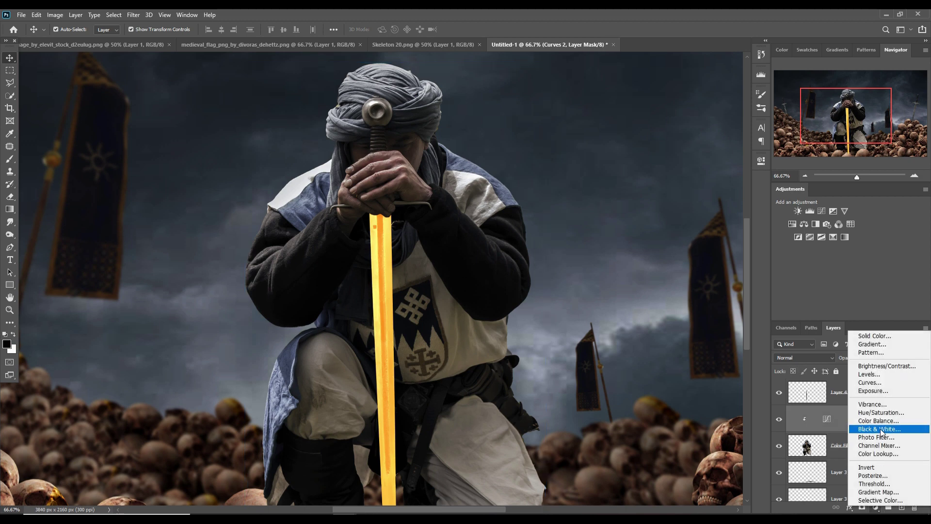
left_click(868, 426)
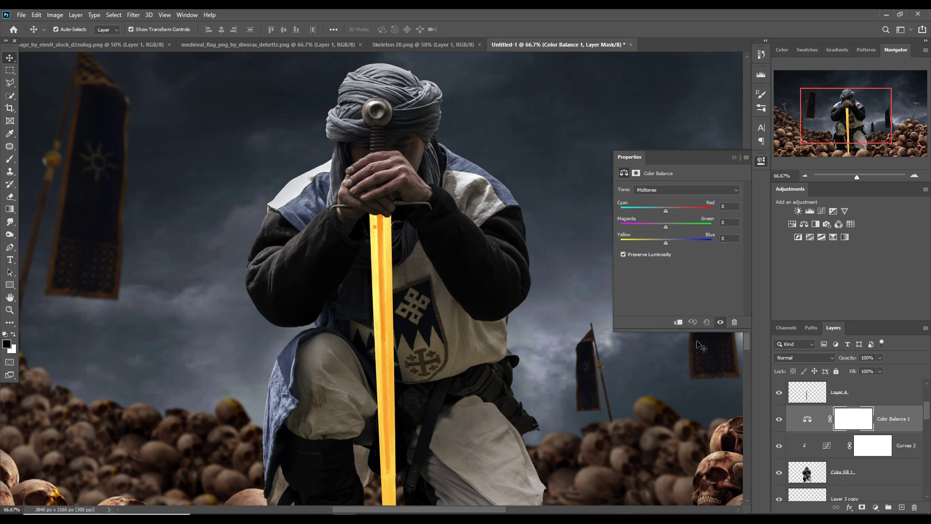
left_click(678, 322)
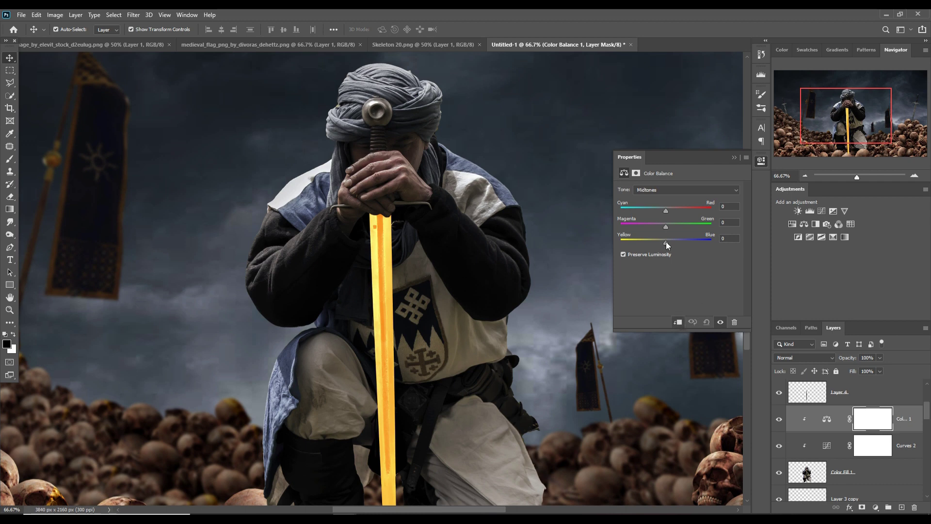
left_click_drag(666, 243, 611, 244)
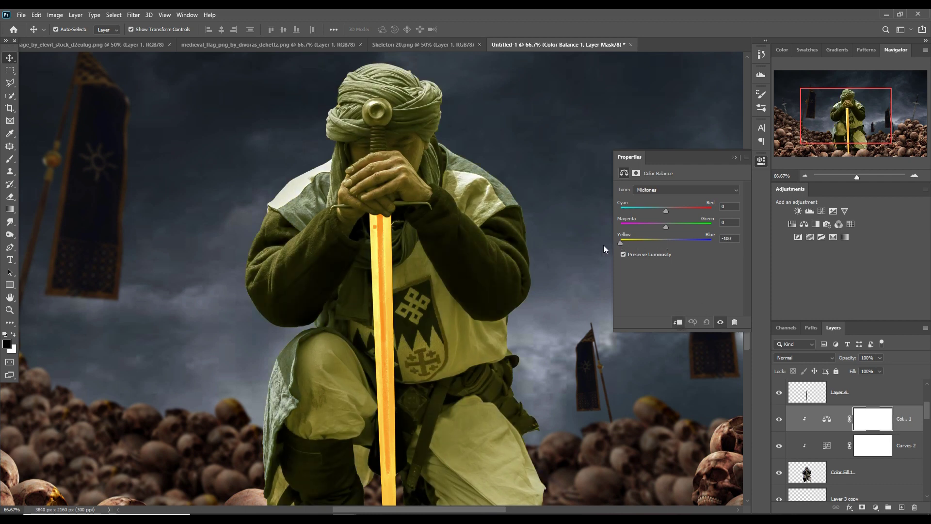
left_click_drag(666, 210, 675, 212)
Push highlights fully yellow and toward red, and shadows partly yellow and slightly red.
left_click(698, 190)
left_click(684, 213)
left_click_drag(665, 243, 615, 243)
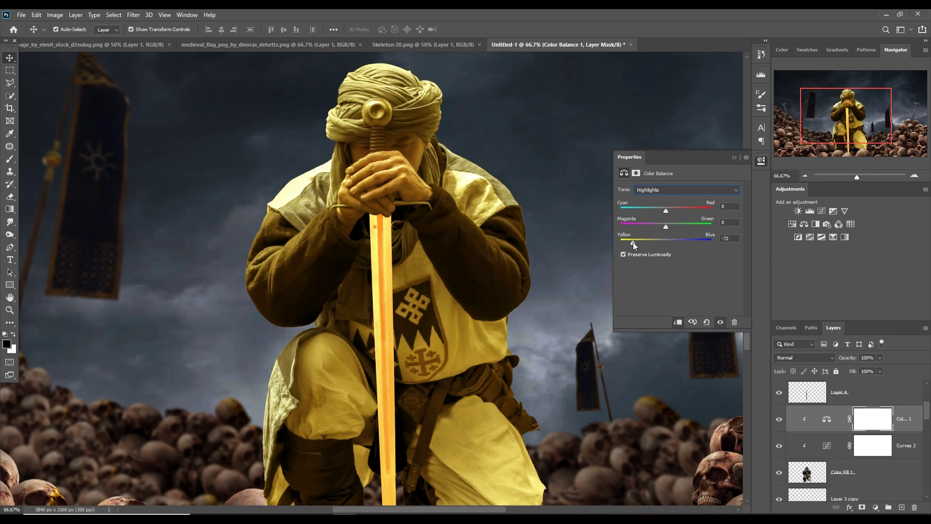
left_click_drag(666, 211, 685, 210)
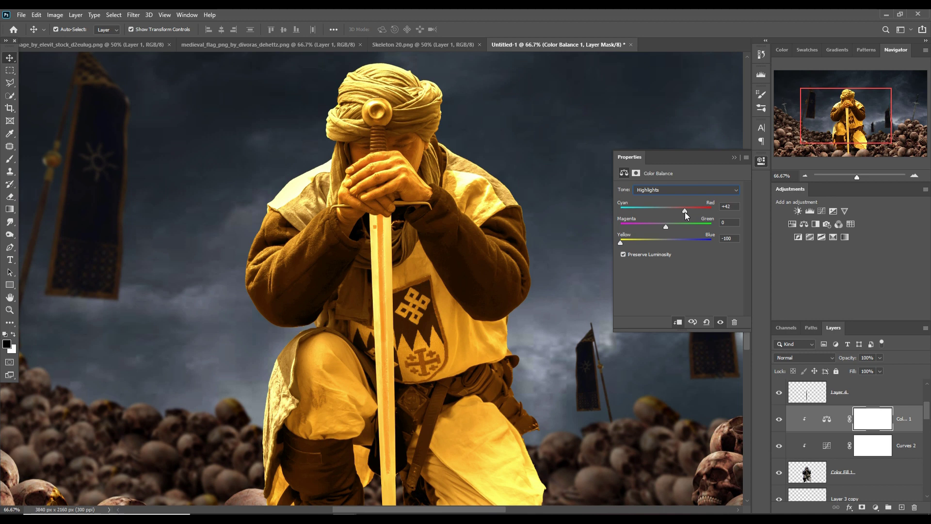
left_click(702, 192)
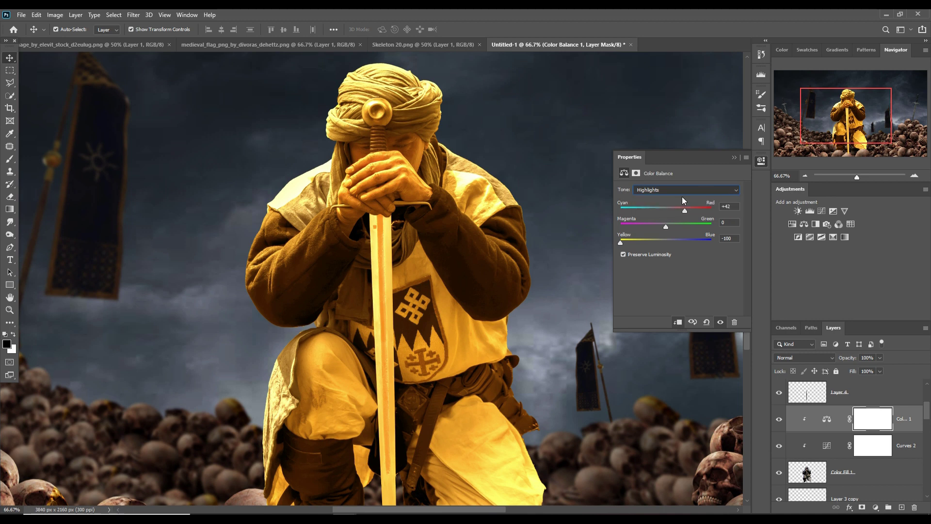
left_click_drag(665, 243, 606, 241)
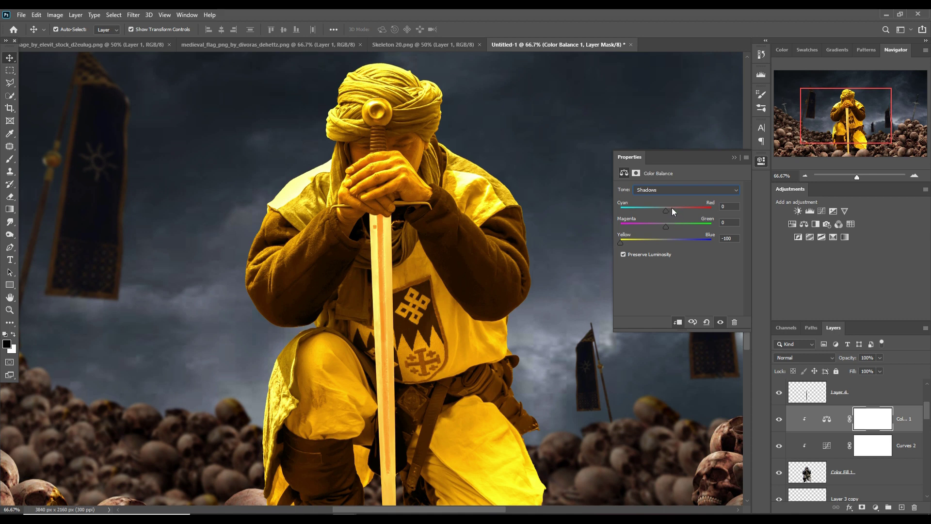
left_click_drag(665, 211, 665, 213)
left_click_drag(619, 243, 655, 242)
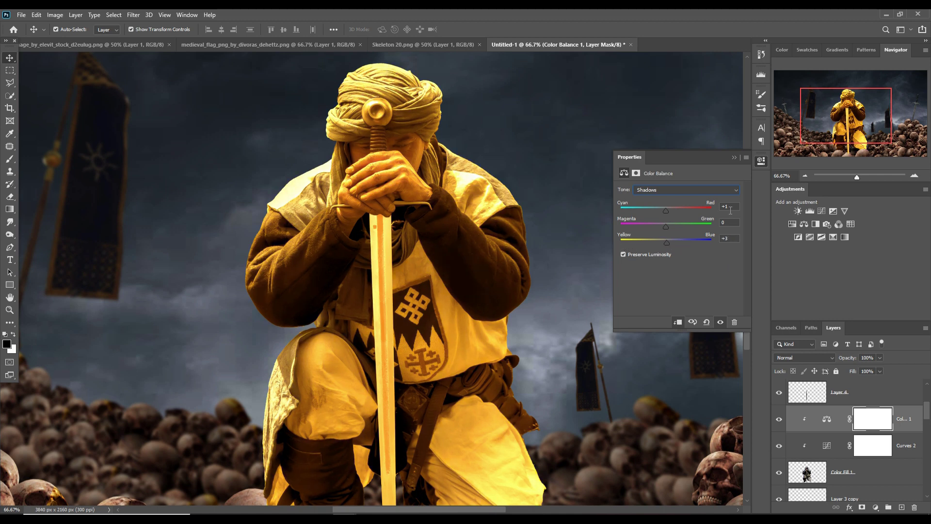
Invert the Color Balance layer mask to black, hiding the knight's golden tint.
left_click(734, 158)
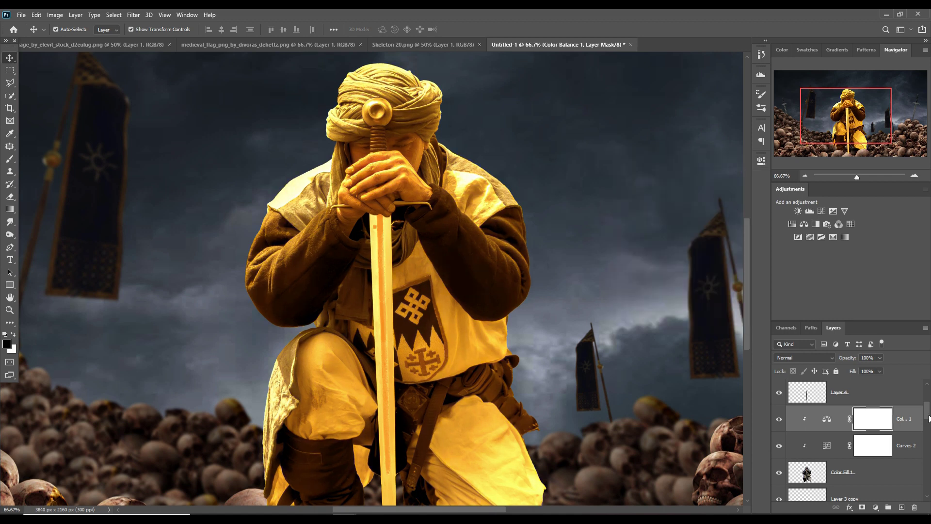
left_click(913, 422)
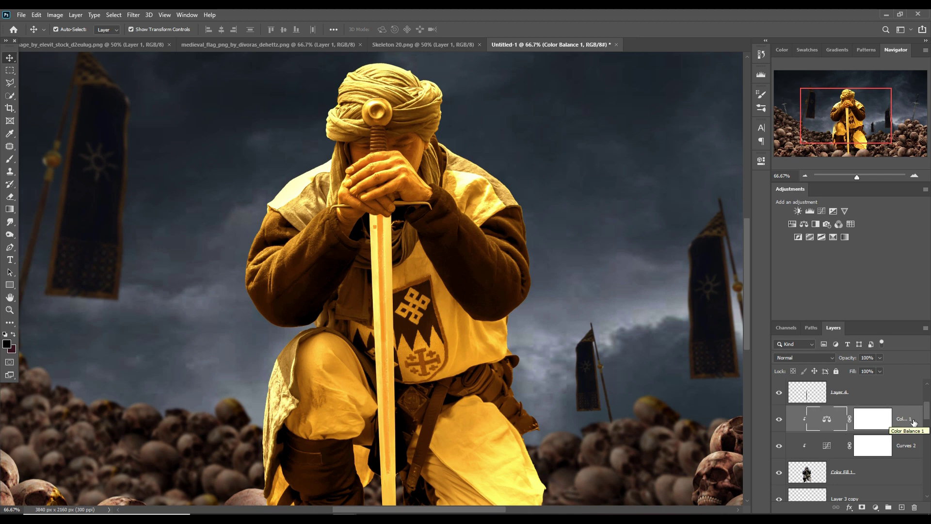
key("ctrl")
left_click(883, 426)
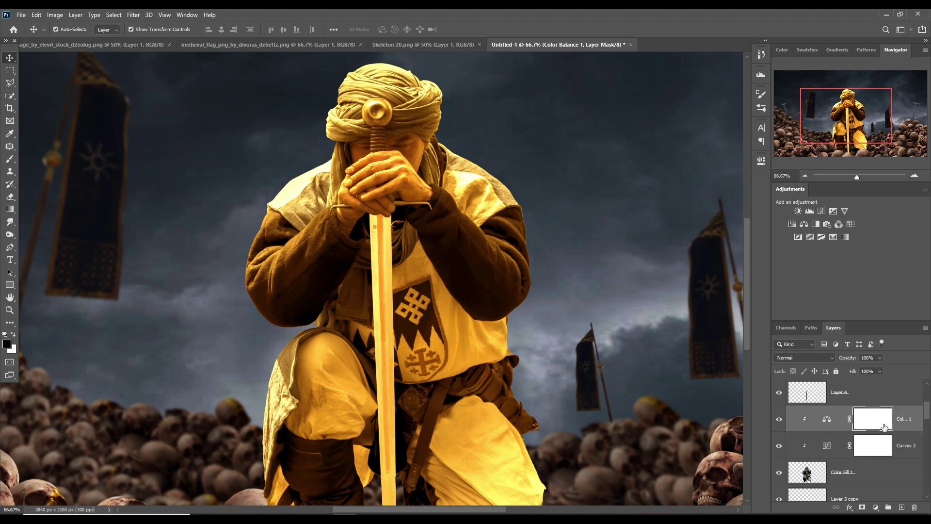
key("ctrl+i")
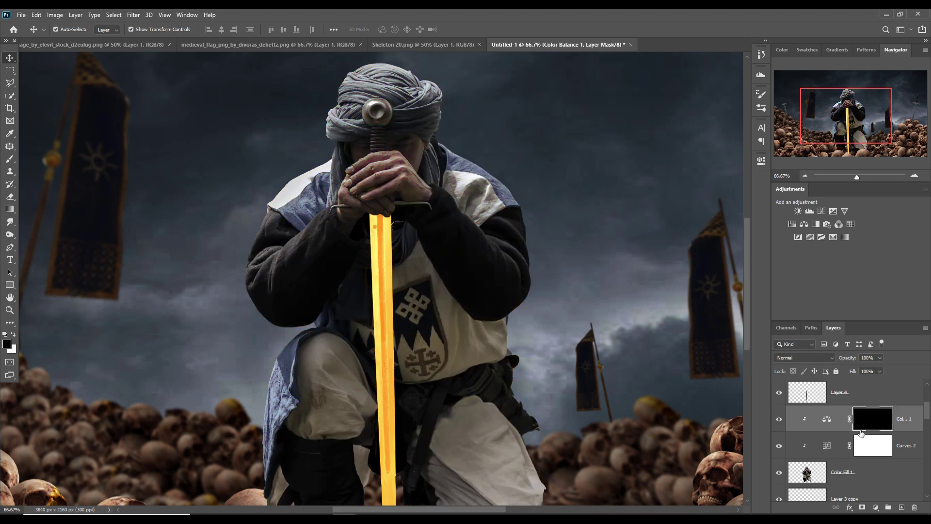
left_click(885, 470)
left_click(913, 417)
left_click(876, 507)
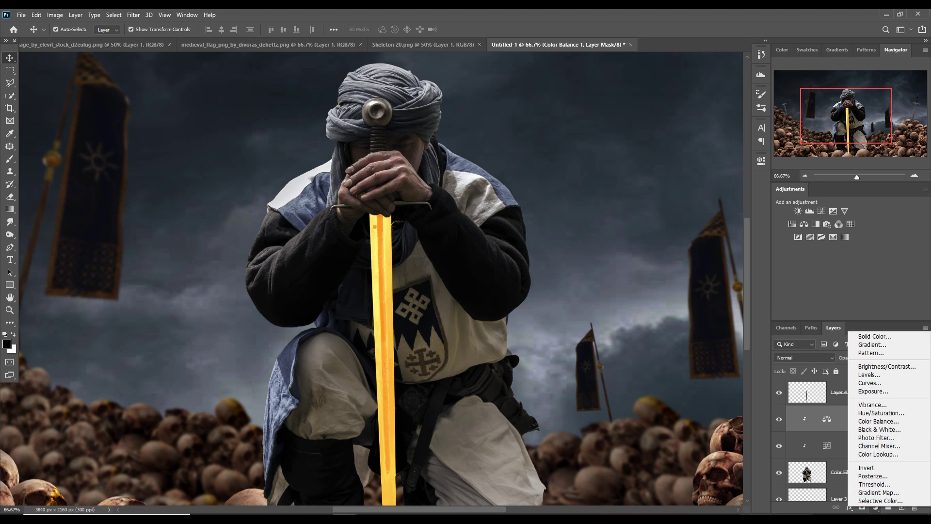
Create a Linear Dodge (Add) Layer 5 clipped to the layer below, plus a Solid Color fill.
left_click(885, 509)
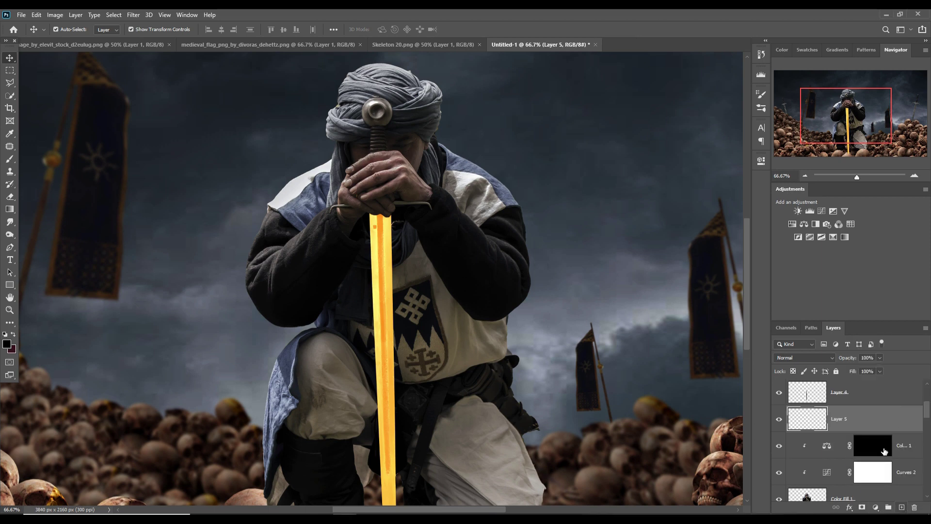
left_click(825, 357)
left_click(788, 366)
right_click(866, 418)
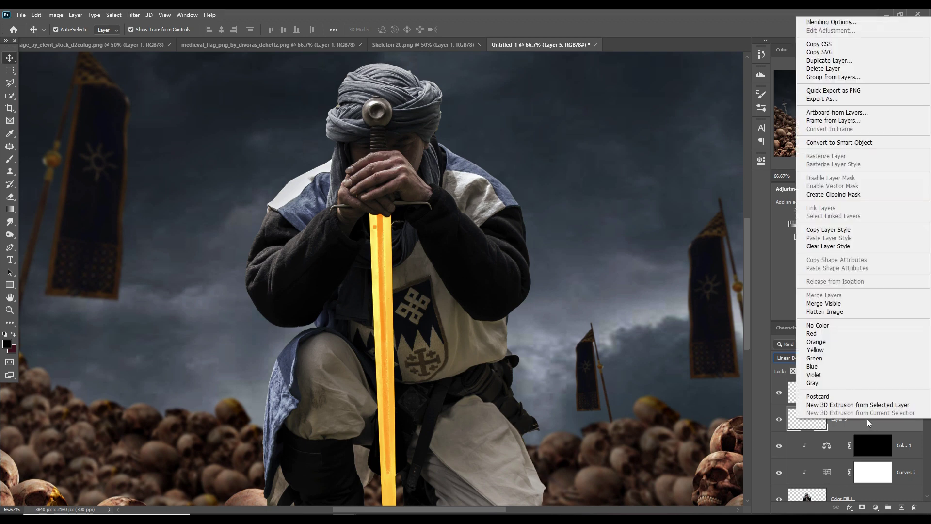
left_click(837, 194)
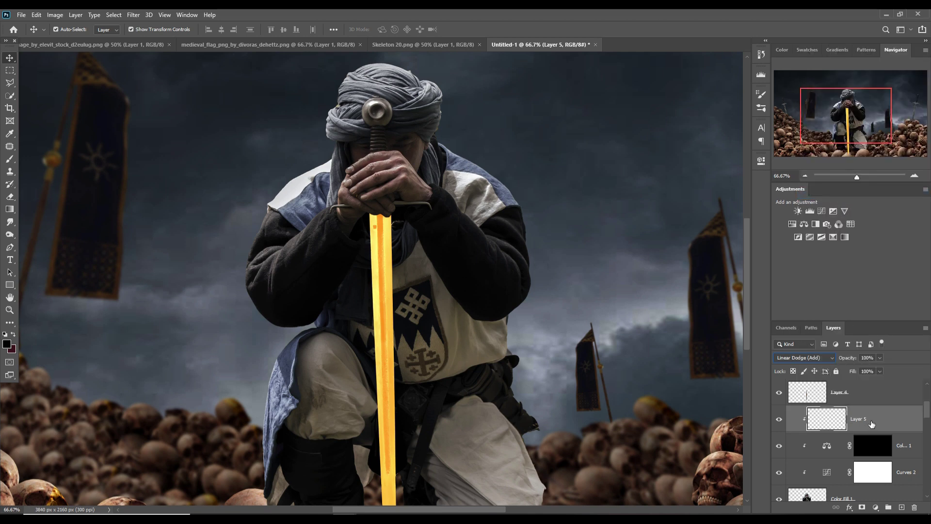
left_click(875, 507)
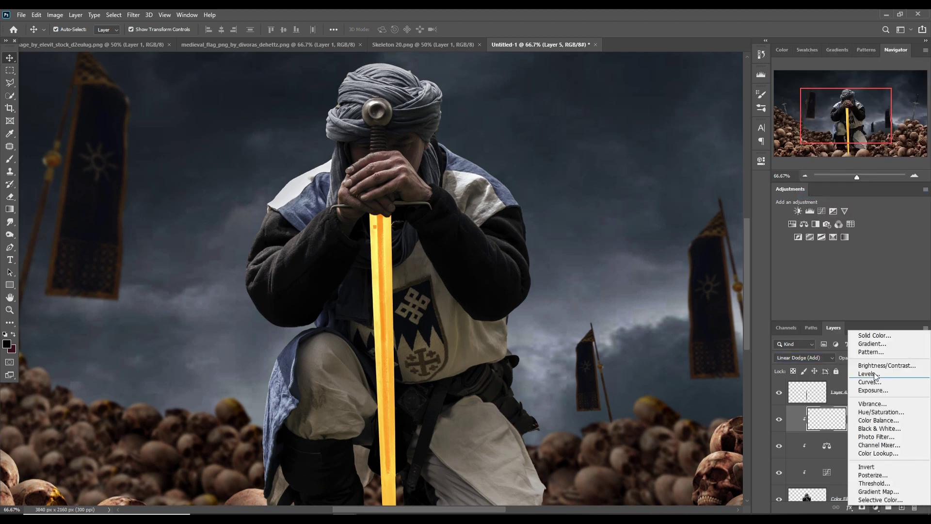
left_click(871, 335)
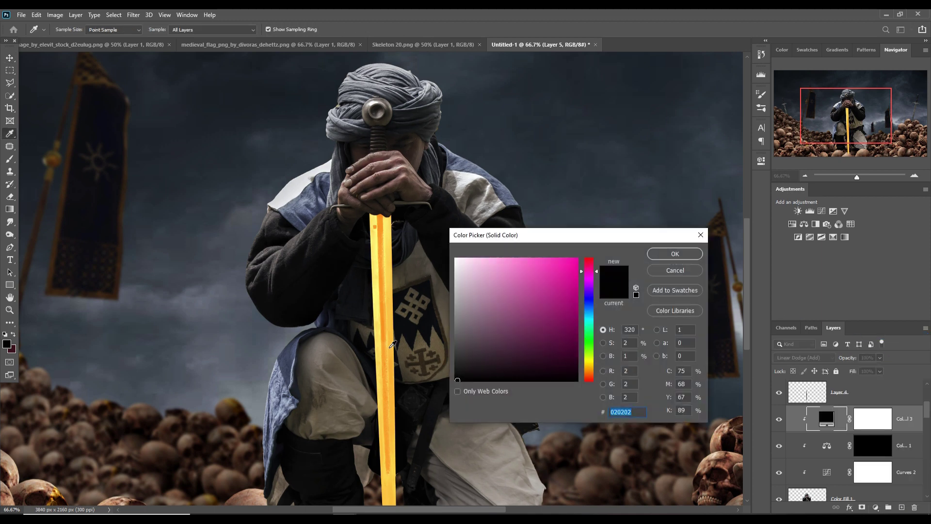
Sample the sword's yellow and set Color Fill 3 to warm yellow ffc445.
left_click(391, 347)
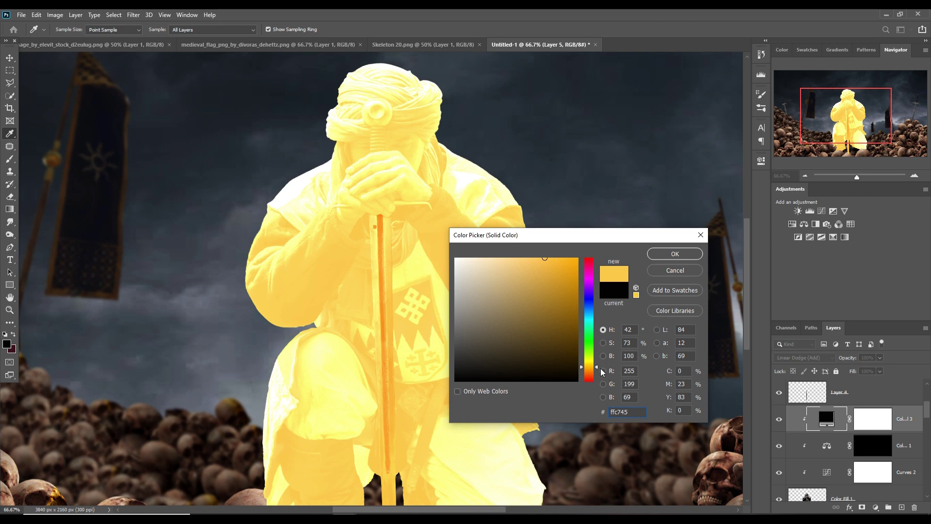
left_click_drag(601, 372, 598, 377)
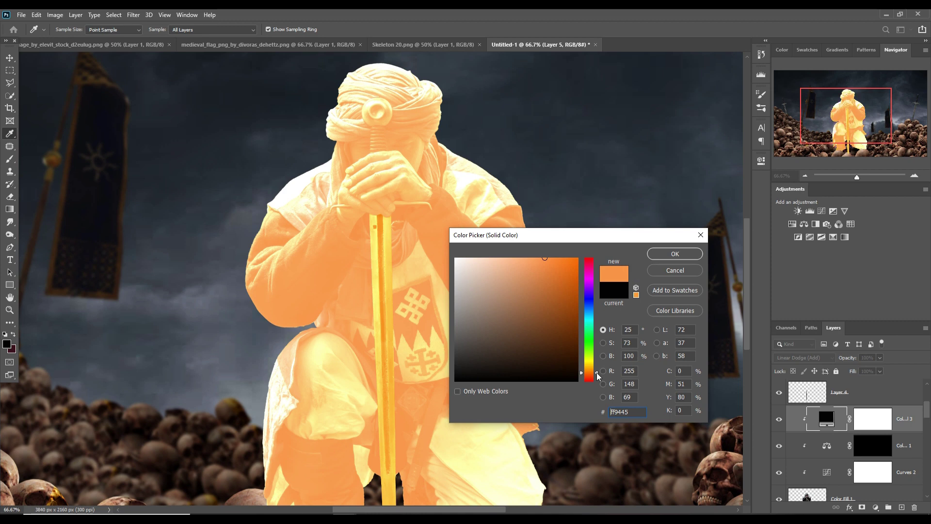
left_click_drag(598, 376, 597, 371)
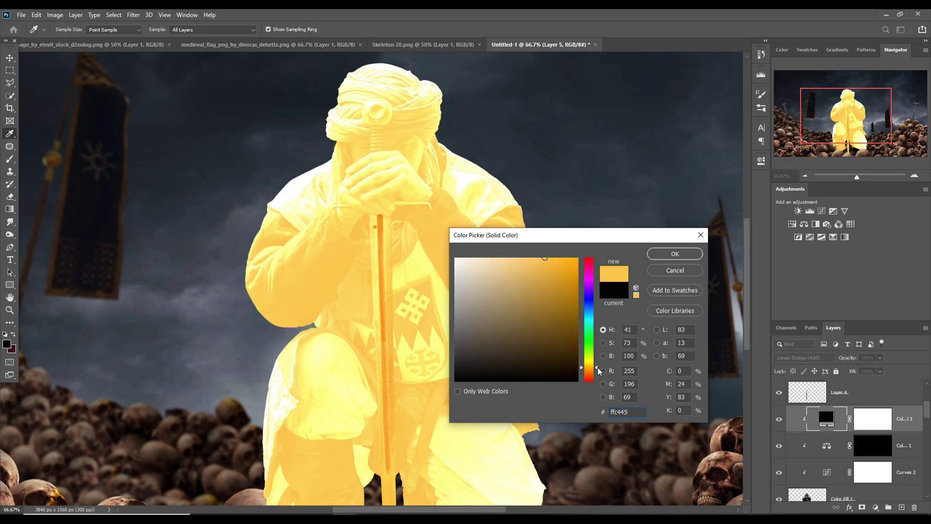
left_click(674, 254)
key("v")
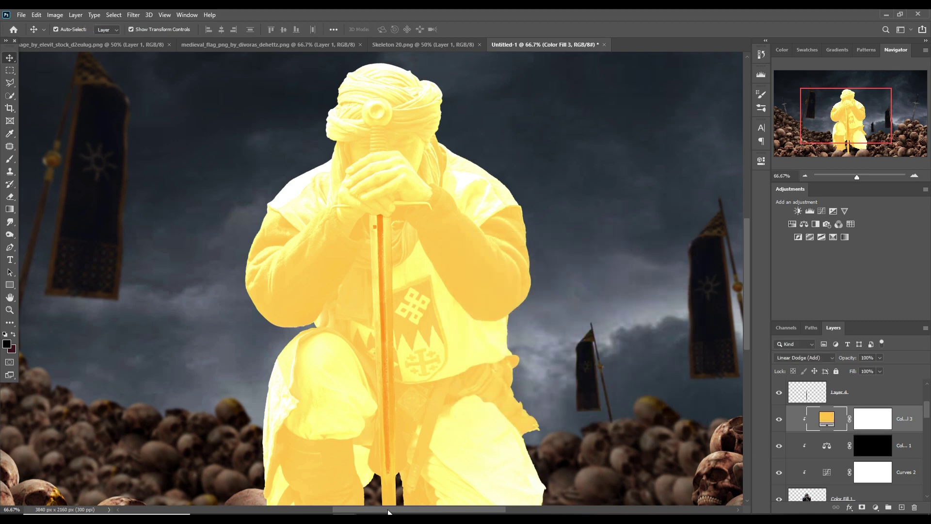
left_click_drag(387, 510, 466, 511)
Select the skull-pile sword, add a layer mask and a clipped Exposure adjustment.
left_click(614, 193)
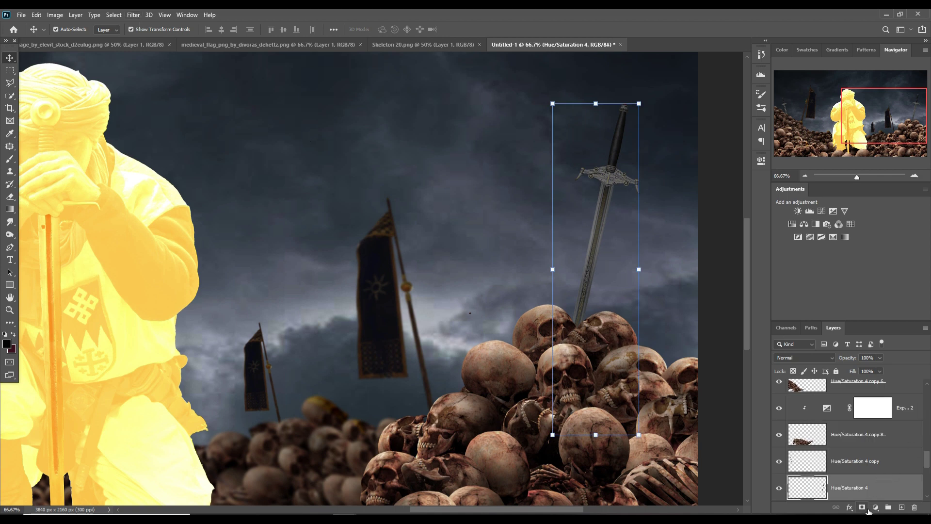
left_click(864, 507)
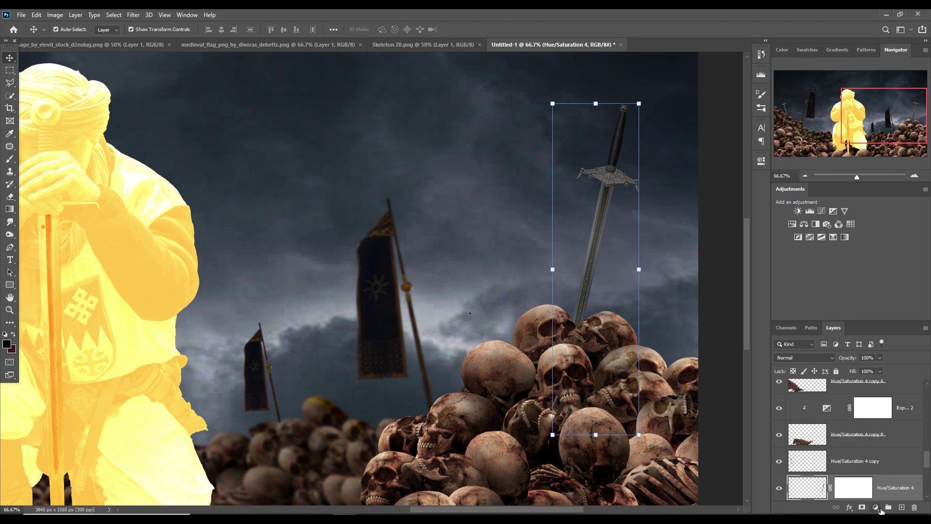
left_click(875, 507)
left_click(868, 392)
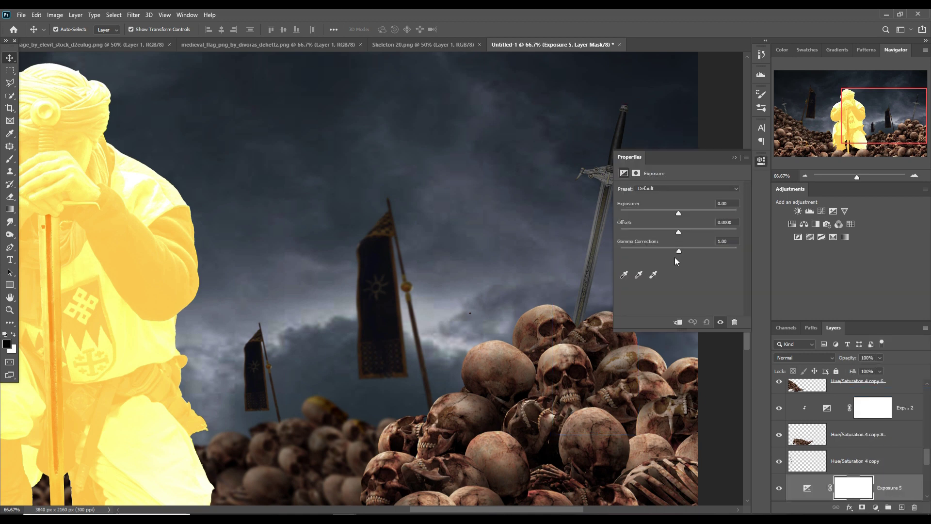
mouse_move(679, 251)
left_mouse_down()
mouse_move(699, 251)
mouse_move(690, 251)
left_mouse_up()
left_click(679, 323)
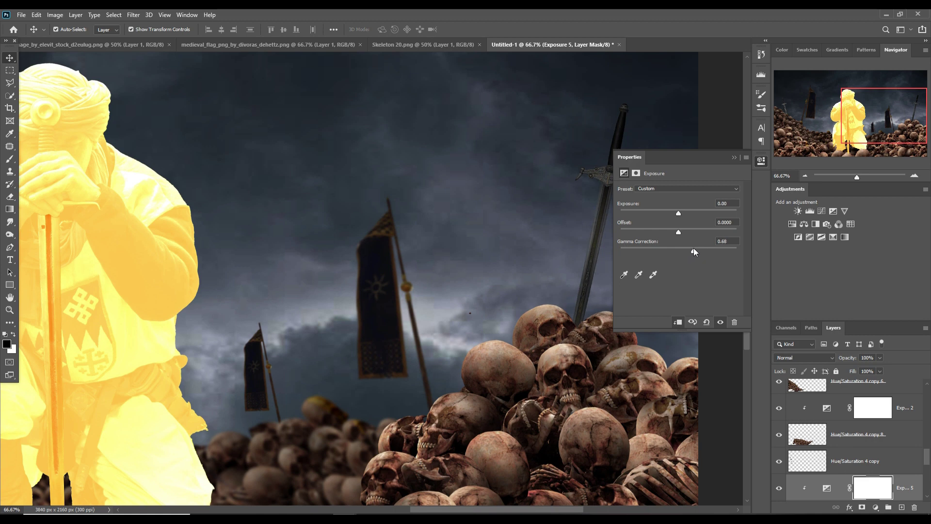
left_click(734, 158)
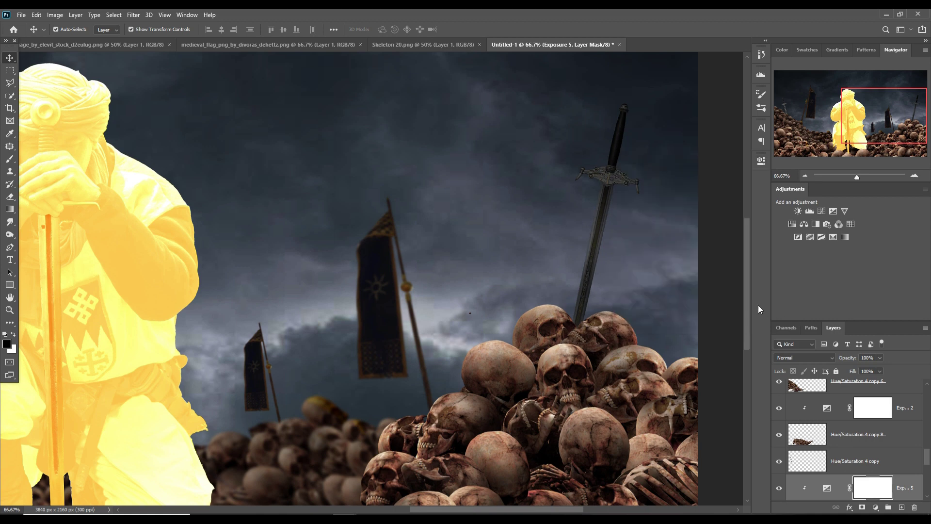
Add an Exposure clipped to Hue/Saturation 4 copy, lowering gamma to 0.56 to darken the sword.
scroll(864, 409, "down", 2)
left_click(805, 413)
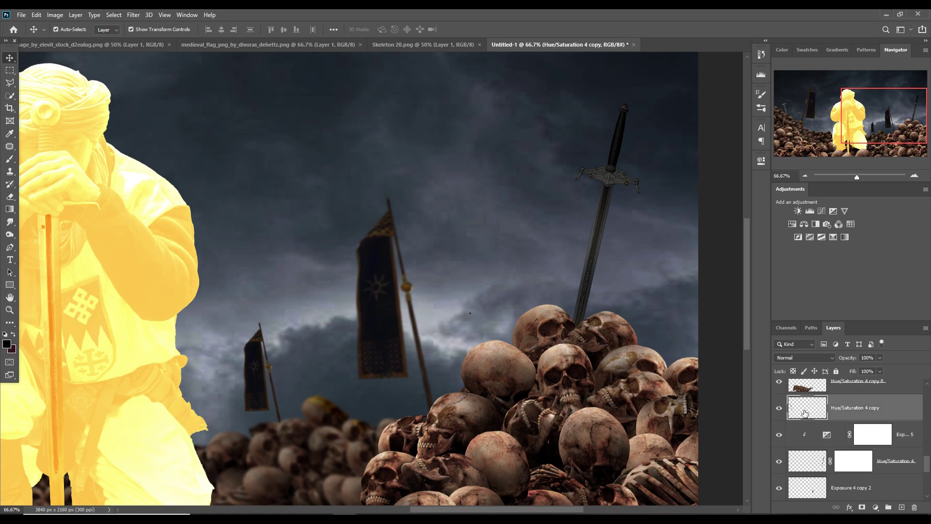
scroll(811, 409, "down", 3)
scroll(810, 408, "down", 2)
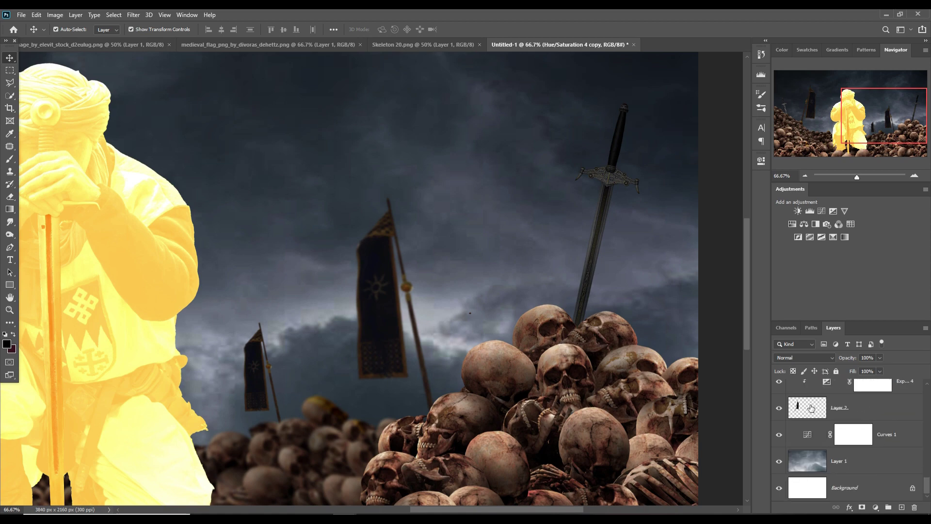
left_click_drag(490, 511, 271, 502)
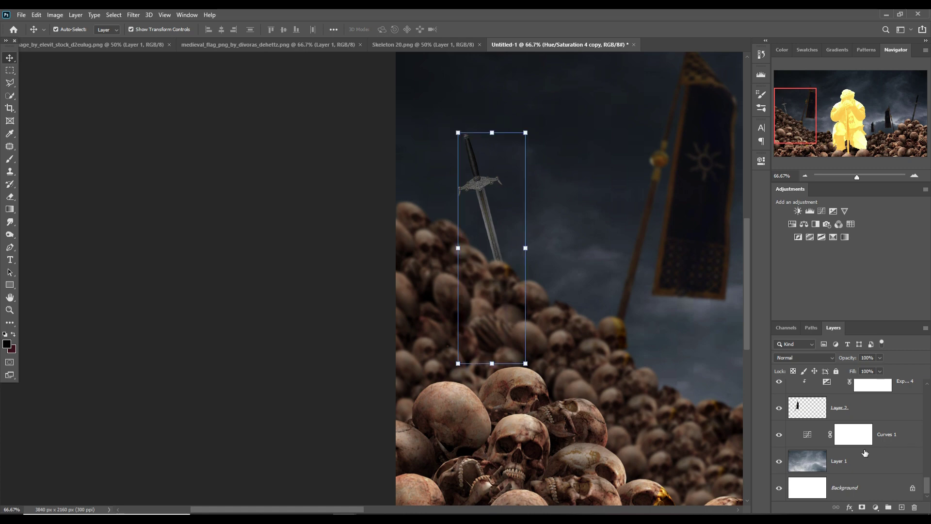
scroll(864, 451, "up", 3)
scroll(865, 451, "up", 3)
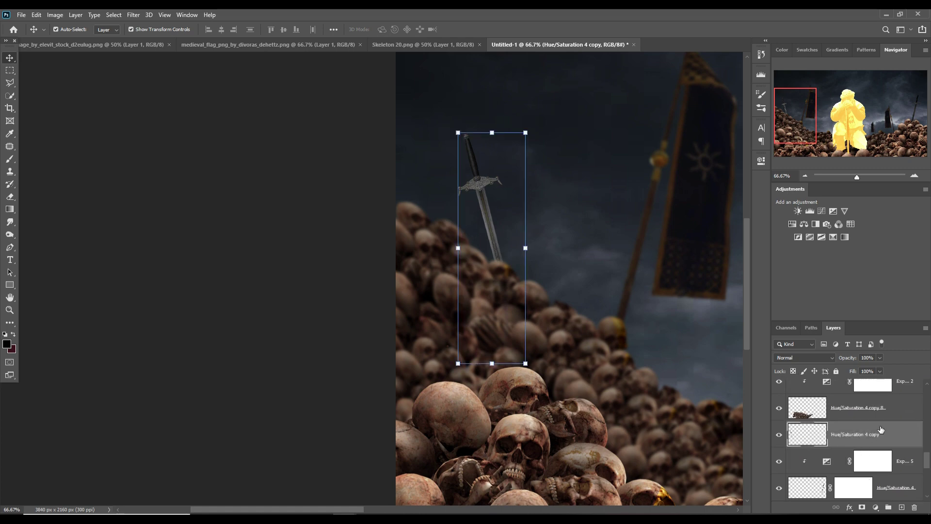
left_click(876, 507)
left_click(866, 387)
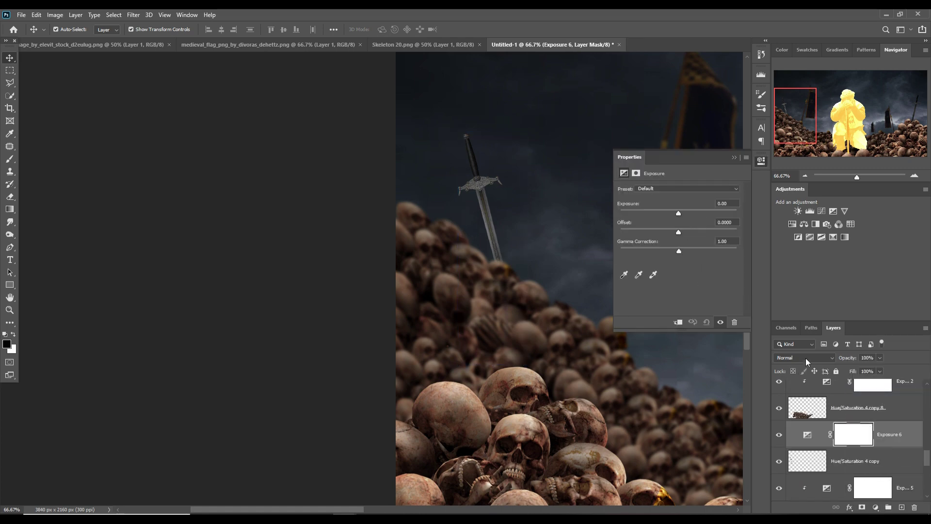
left_click(679, 322)
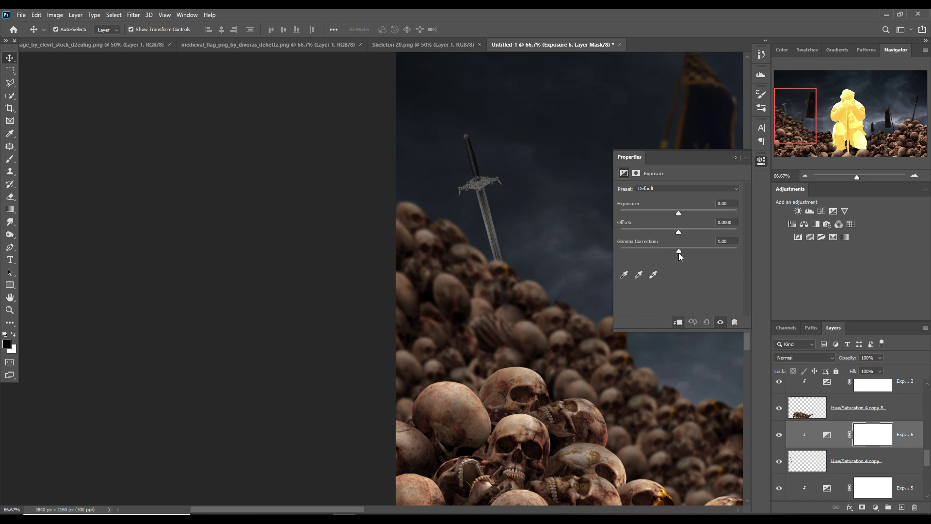
mouse_move(679, 252)
left_mouse_down()
mouse_move(659, 251)
mouse_move(699, 252)
left_mouse_up()
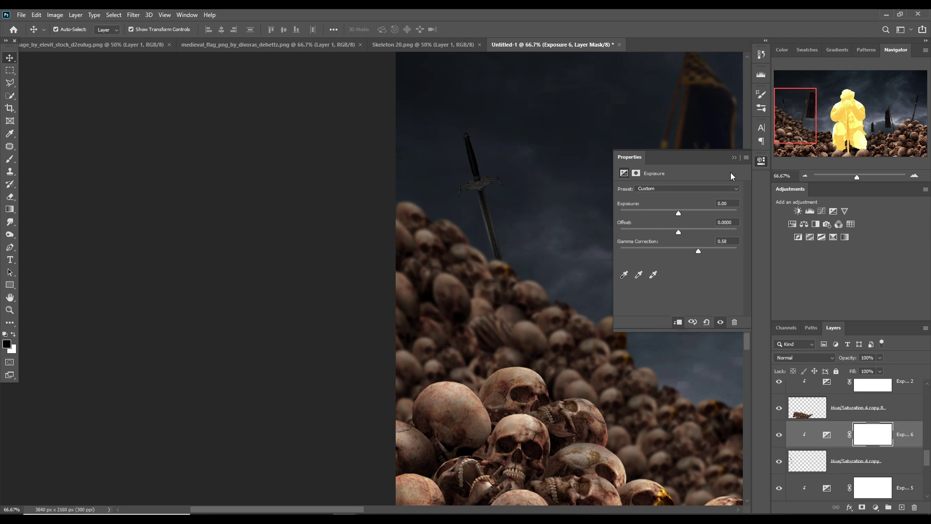
left_click(733, 157)
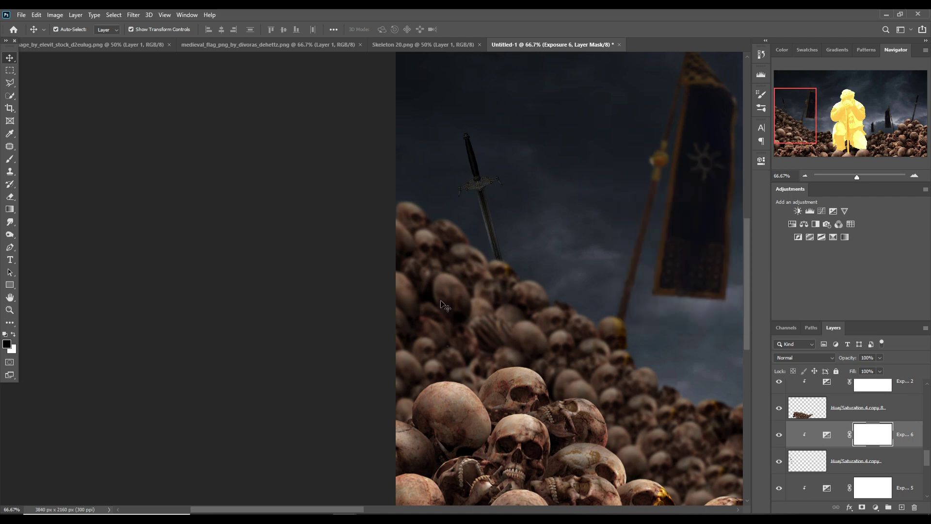
left_click_drag(288, 510, 447, 503)
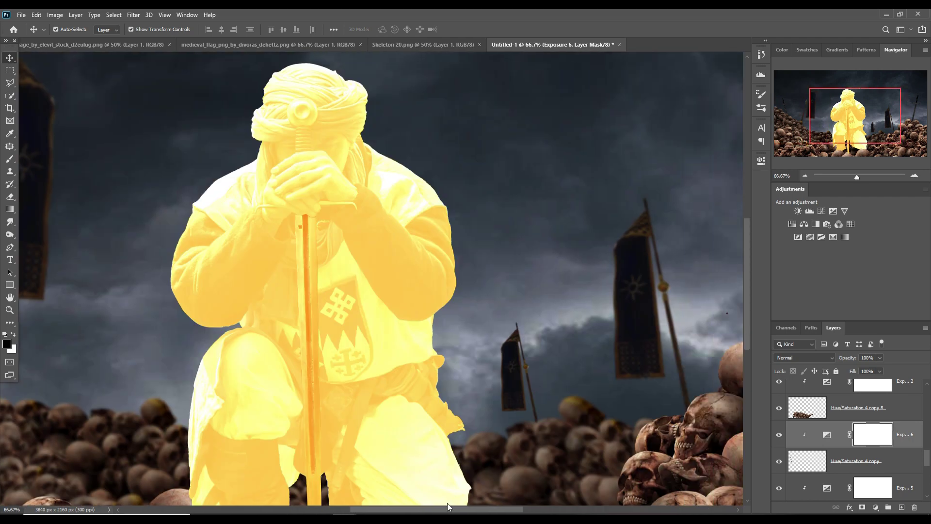
Fill the yellow Color Fill 3 mask with black to hide the overlay on the knight.
left_click(396, 247)
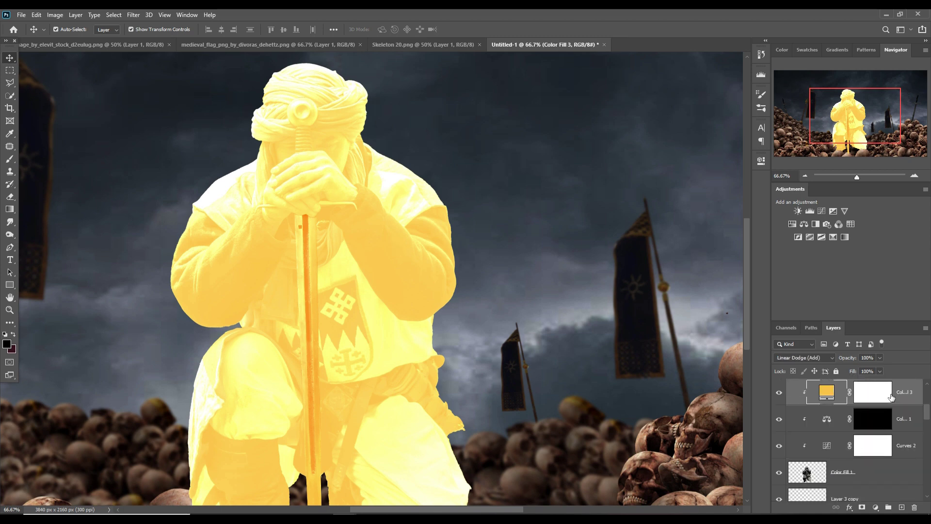
key("ctrl")
left_click(890, 397)
key("ctrl+i")
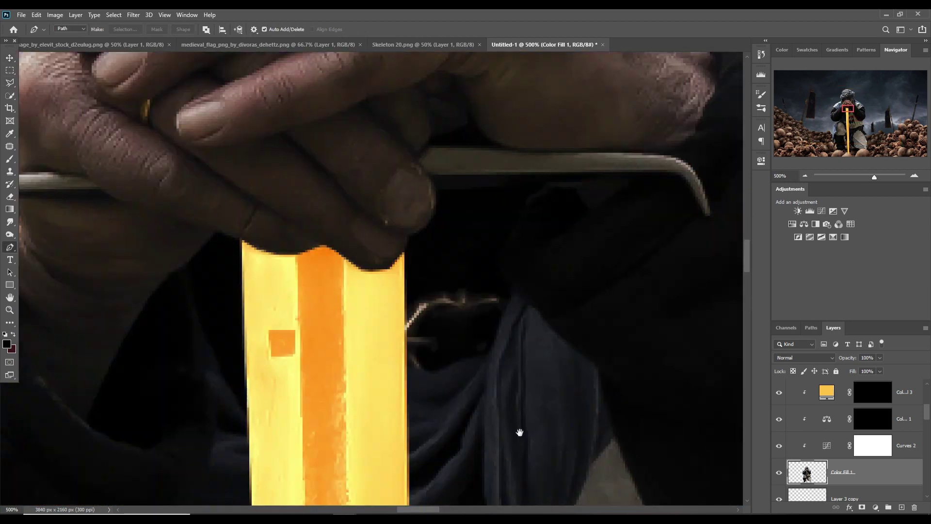
Trace a Pen path from the finger along the cloth and dark sleeve edges to the hand.
left_click_drag(424, 227, 431, 219)
left_click(484, 253)
left_click(624, 466)
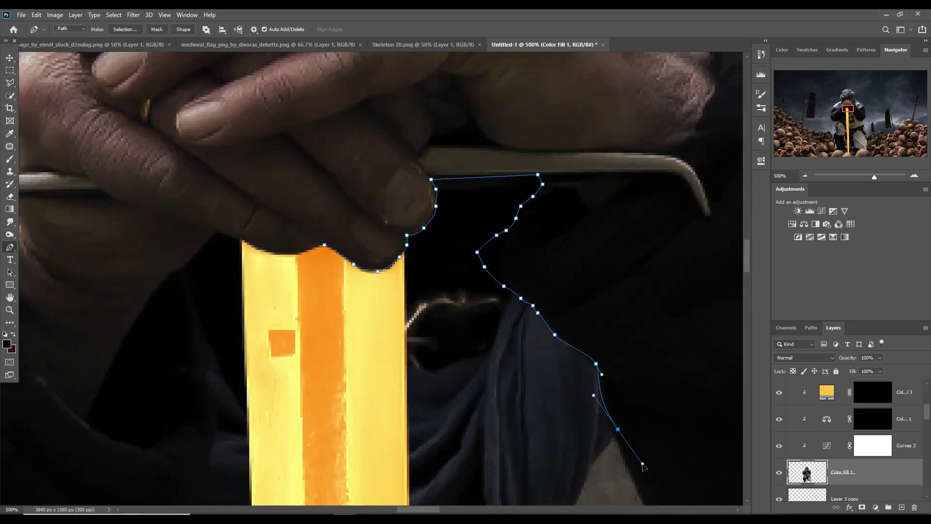
left_click_drag(623, 466, 437, 312)
left_click_drag(401, 219, 404, 224)
left_click(450, 342)
left_click(530, 460)
left_click_drag(534, 461, 388, 271)
left_click(618, 429)
left_click(640, 429)
left_click_drag(663, 434, 348, 419)
left_click(482, 327)
left_click(509, 301)
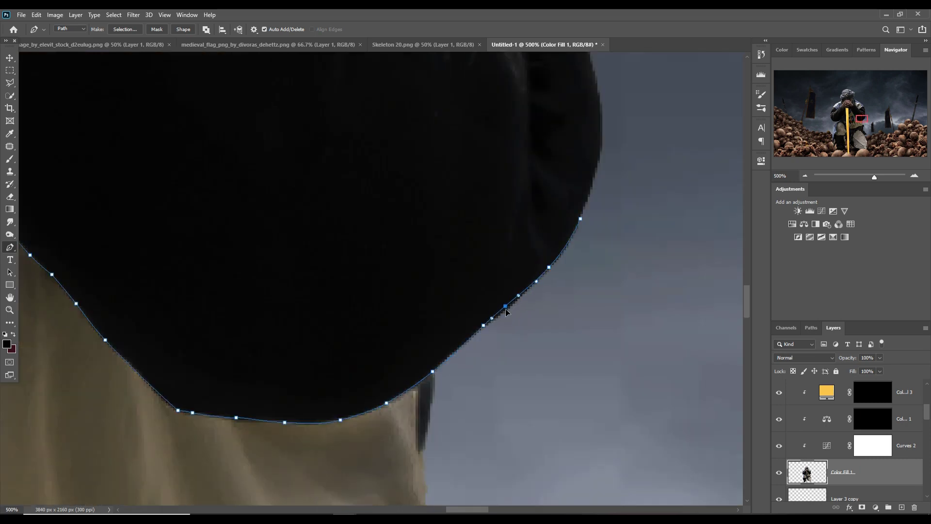
left_click_drag(509, 301, 522, 402)
left_click(513, 270)
left_click(357, 207)
left_click_drag(359, 211, 476, 311)
left_click_drag(369, 242, 484, 339)
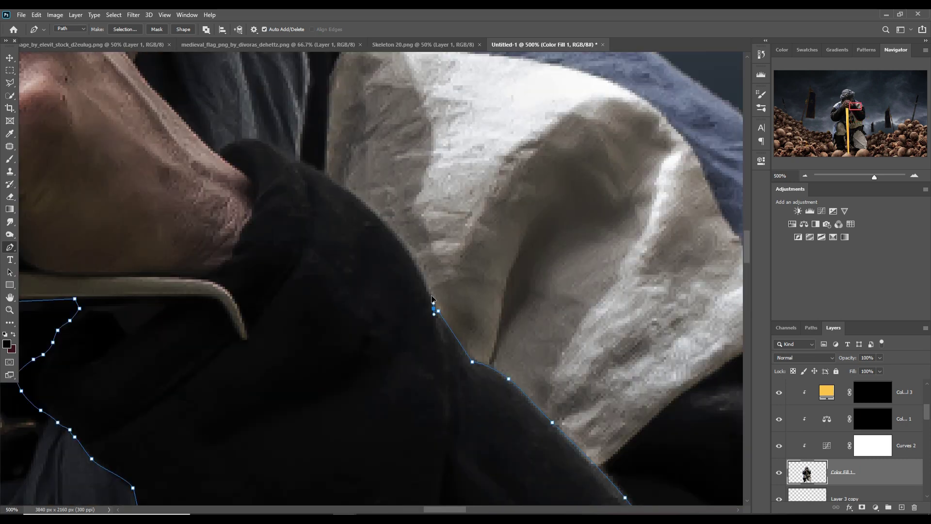
left_click_drag(471, 306, 449, 291)
left_click(421, 319)
Trace the hands and lower sleeve, close the path at the blade, and load it as a selection.
left_click(349, 256)
left_click(278, 157)
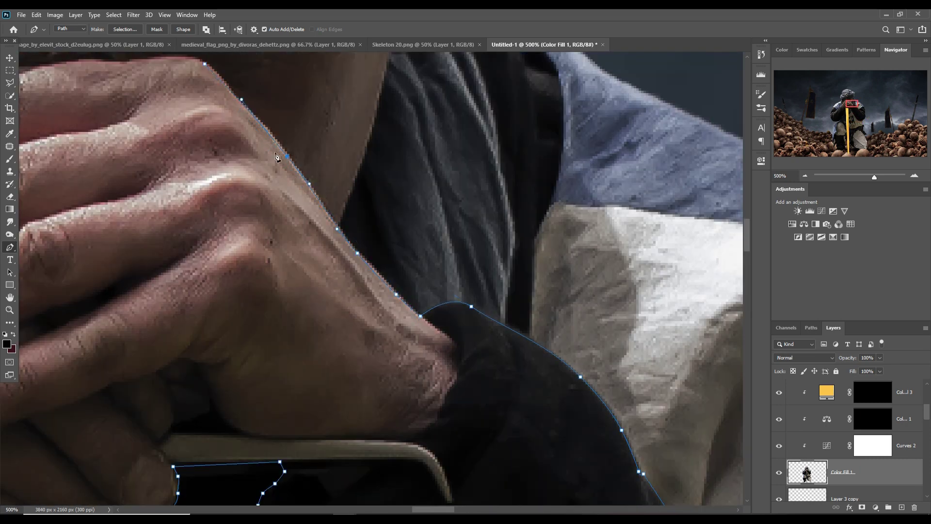
left_click(213, 81)
left_click_drag(214, 82, 543, 235)
left_click(492, 212)
left_click(303, 245)
left_click(218, 286)
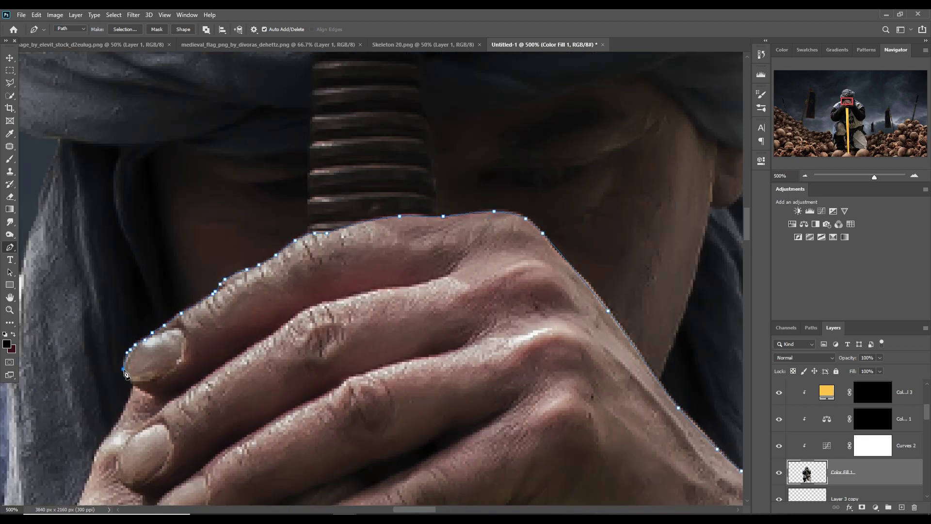
left_click_drag(119, 431, 390, 227)
left_click(247, 357)
left_click_drag(146, 466, 382, 225)
left_click_drag(145, 436, 364, 242)
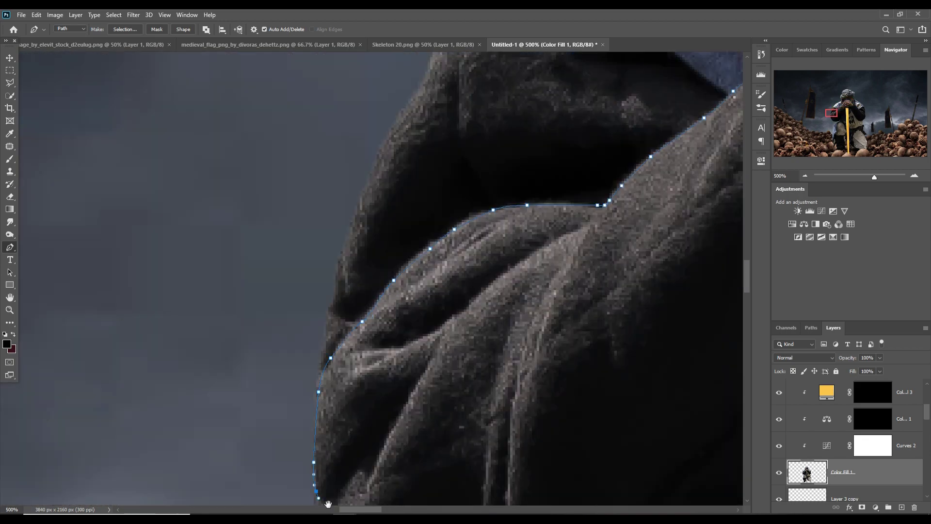
left_click_drag(194, 437, 388, 218)
left_click(594, 292)
left_click(616, 278)
left_click(628, 247)
left_click_drag(632, 246, 253, 322)
key("ctrl+minus")
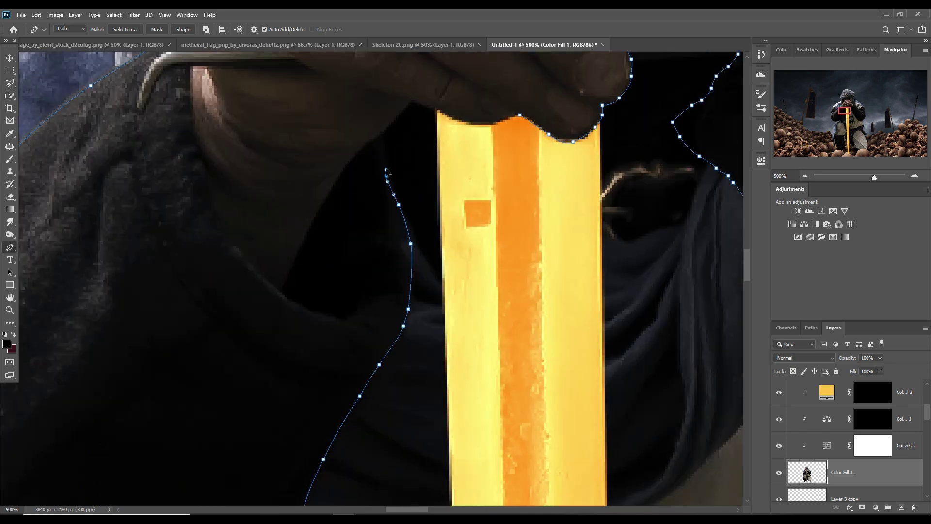
left_click(485, 127)
key("ctrl+0")
key("ctrl+Return")
Paint a warm tint onto both sleeves with a white brush on the Color Balance 1 mask.
left_click(872, 392)
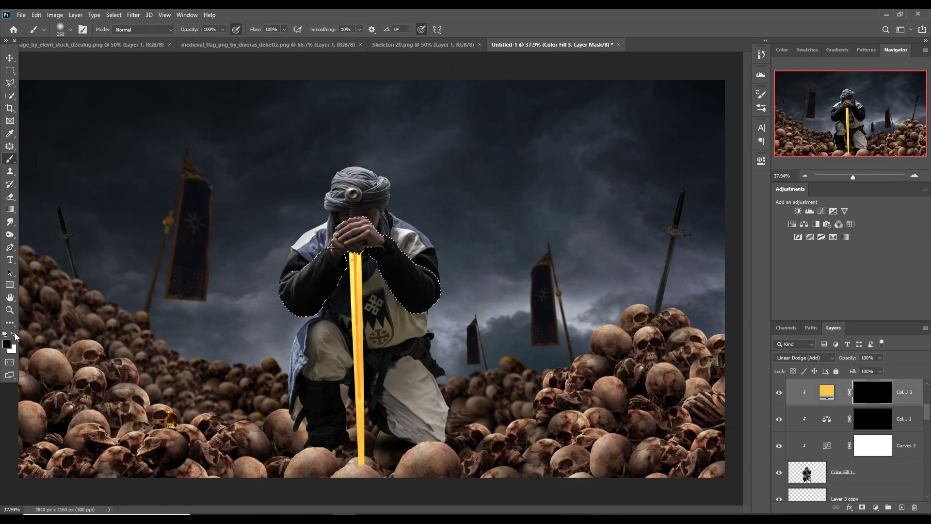
key("b")
key("d")
key("ctrl+plus")
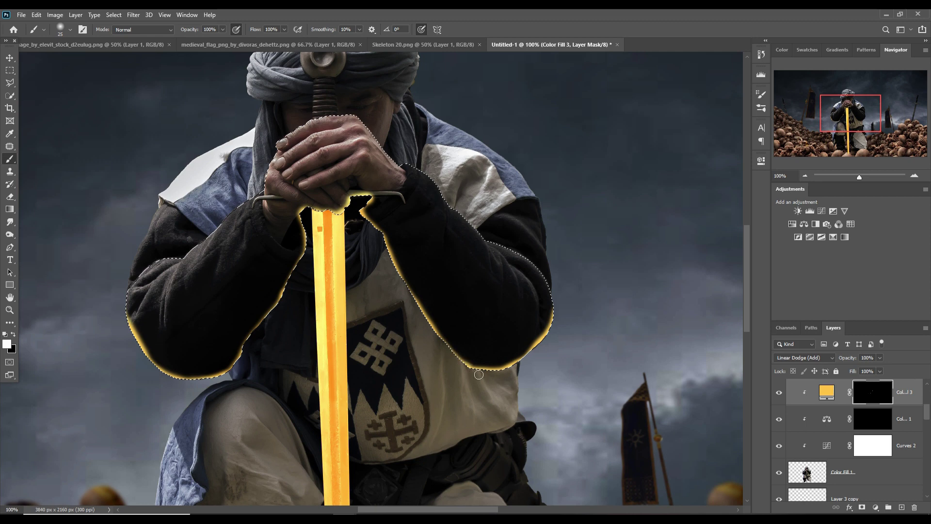
left_click(224, 29)
left_click(892, 420)
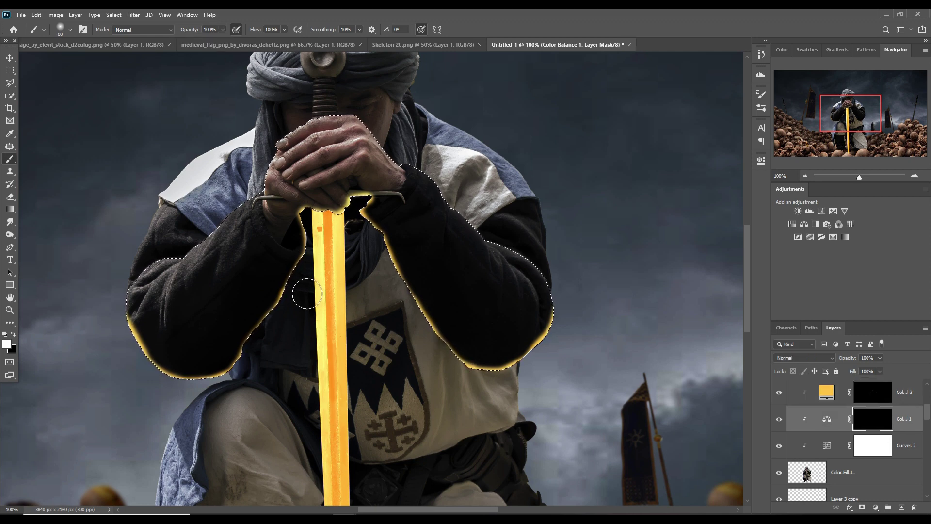
left_click_drag(310, 296, 170, 383)
left_click_drag(397, 258, 509, 400)
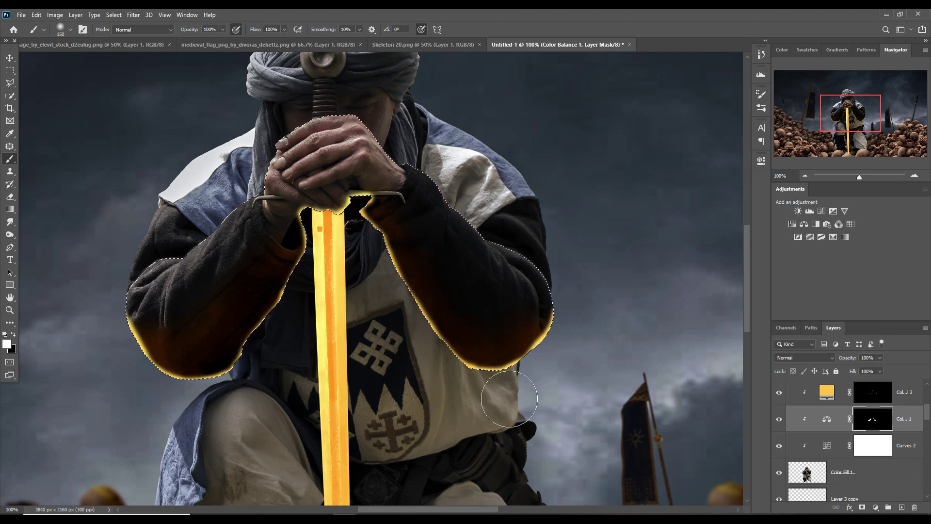
Paint a soft low-opacity yellow glow onto the sleeves on the Color Fill 3 mask.
left_click(897, 392)
left_click(224, 29)
left_click_drag(228, 43, 186, 48)
left_click_drag(371, 419, 208, 359)
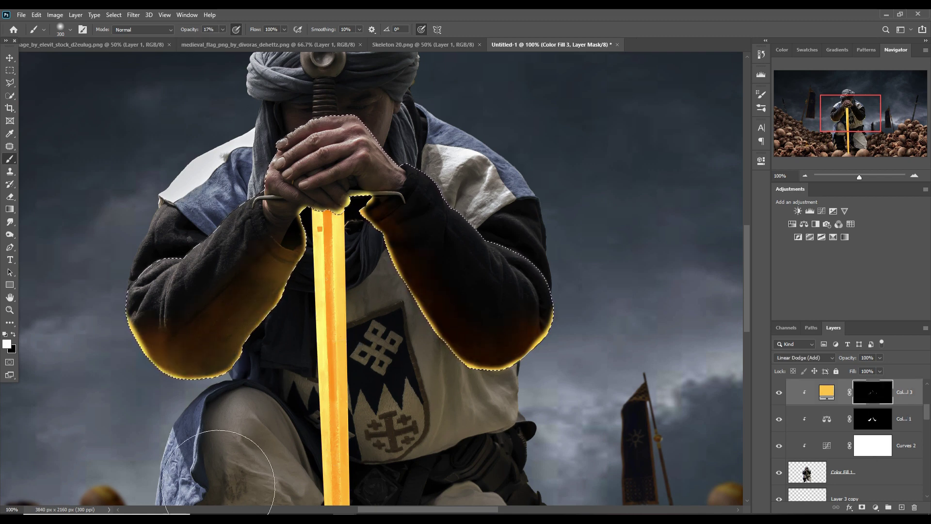
left_click_drag(437, 252, 489, 349)
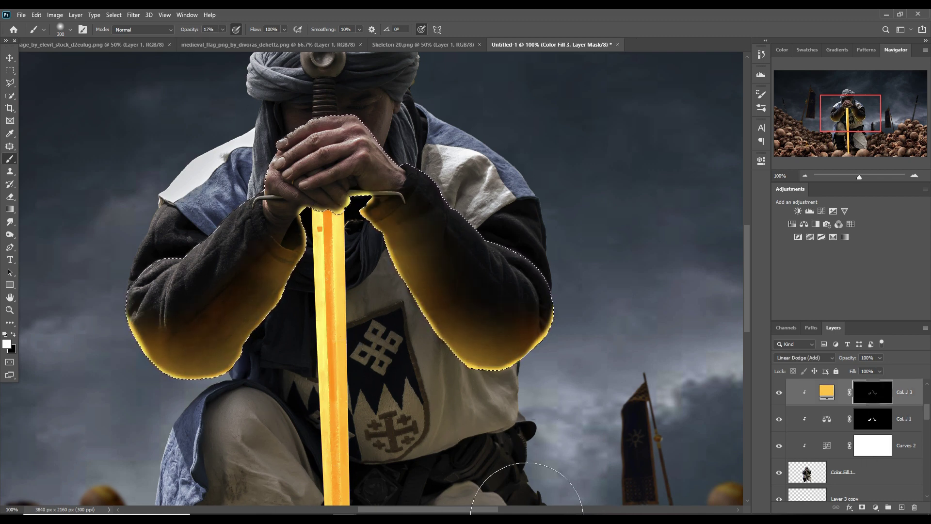
Paint an orange glow onto the hands on the hilt with a smaller brush on the Color Balance mask.
key("bracketleft")
key("bracketleft")
key("bracketleft")
key("alt+bracketleft")
left_click_drag(366, 257, 339, 184)
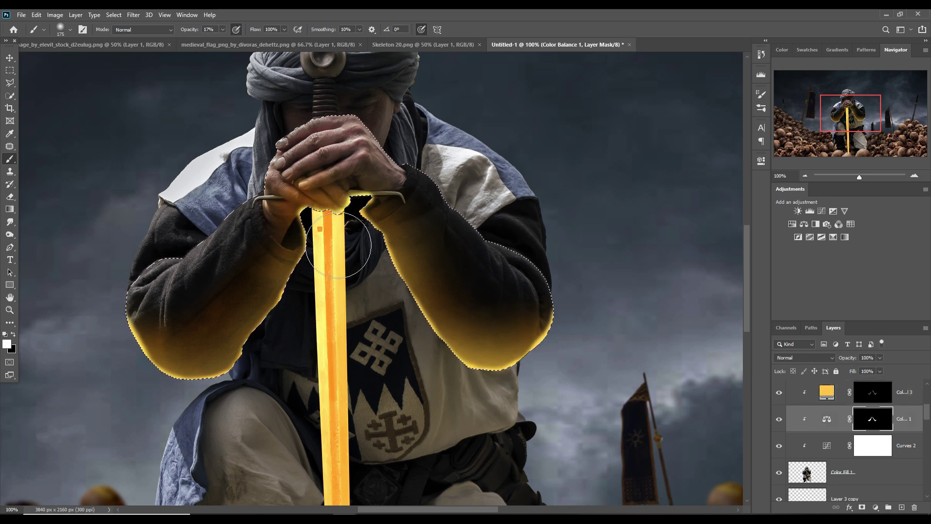
key("bracketleft")
key("bracketleft")
key("bracketleft")
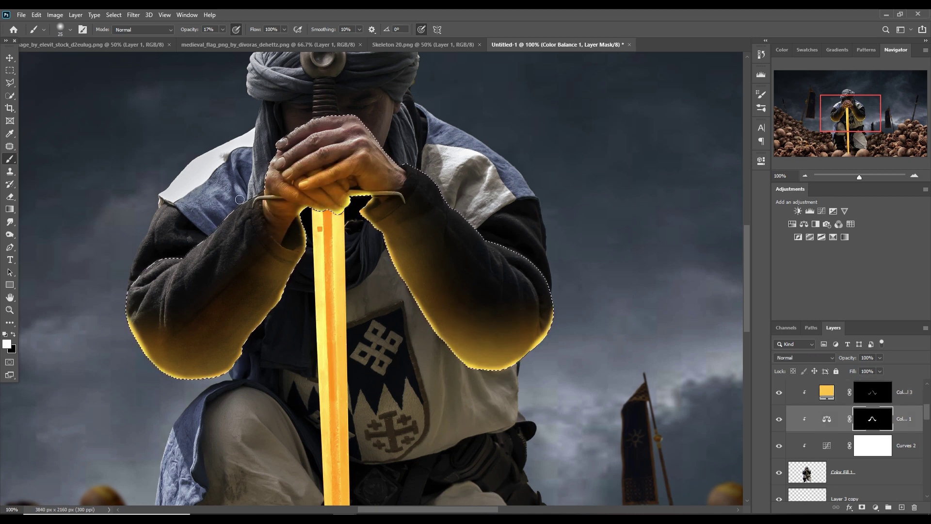
key("0")
left_click(70, 30)
key("Escape")
right_click(294, 236)
key("Escape")
Touch up the glow along the sword's top at 25% opacity on the yellow fill's mask.
key("bracketright")
key("alt+bracketright")
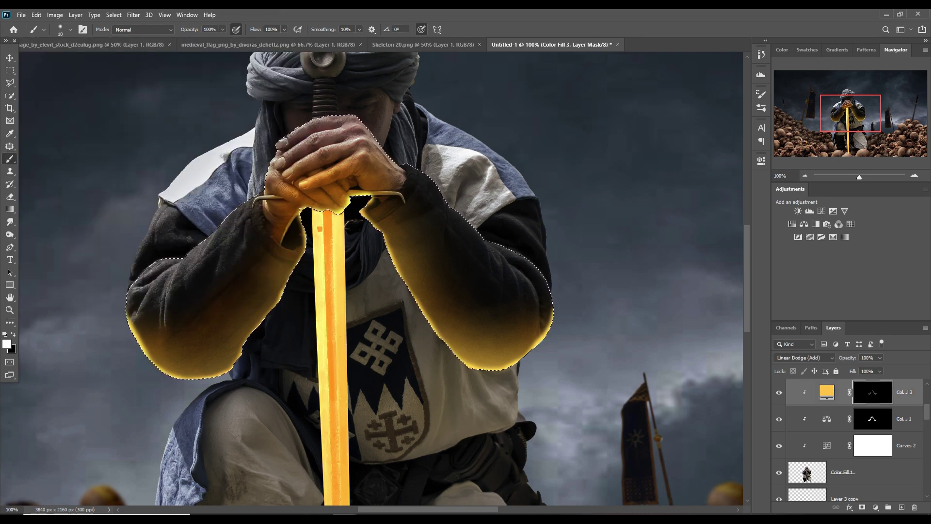
key("bracketright")
key("bracketright")
key("bracketright")
key("2")
key("5")
left_click_drag(307, 224, 343, 221)
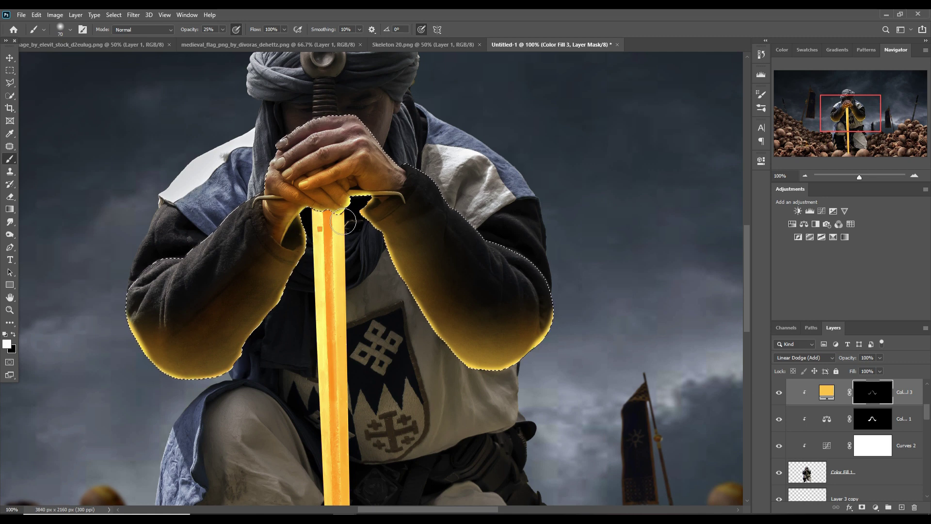
key("bracketleft")
key("bracketleft")
key("bracketleft")
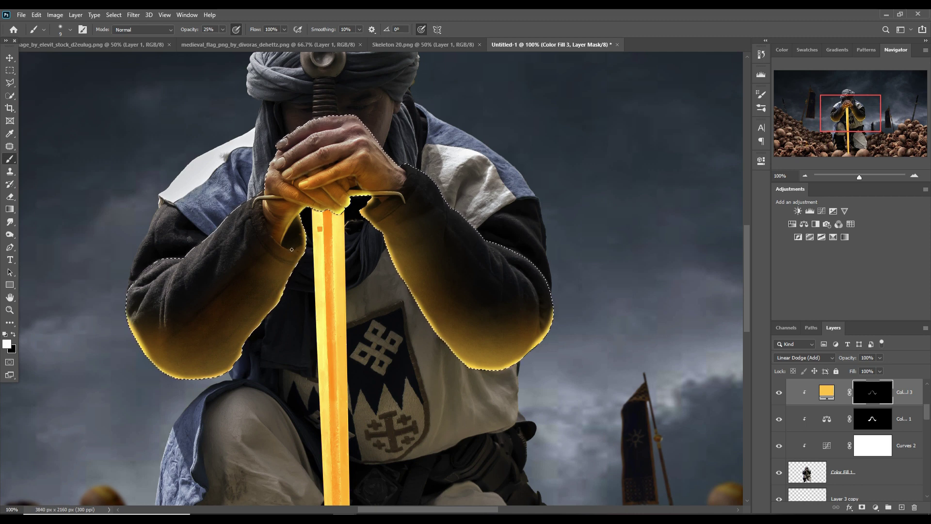
Add a new empty layer, Layer 7, and drop the active selection.
key("v")
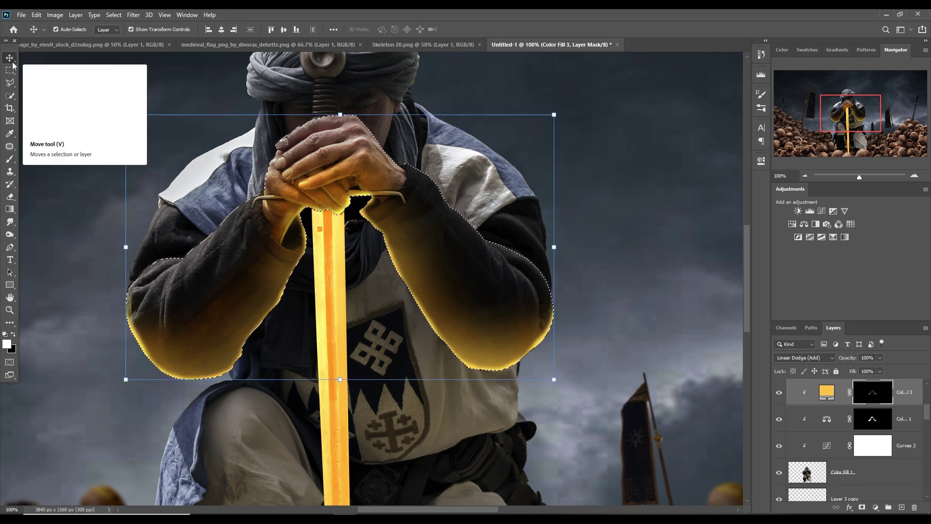
key("ctrl+shift+alt+n")
key("ctrl+j")
key("Return")
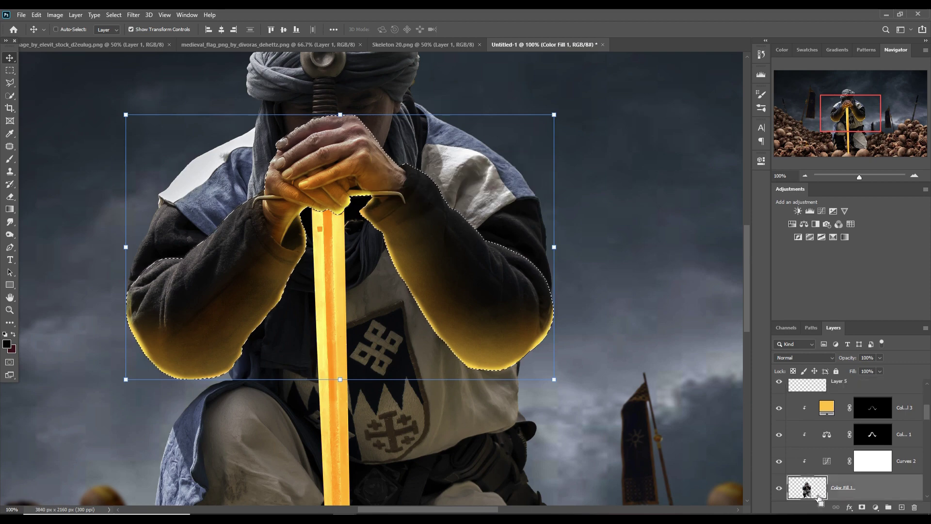
Paint a warm glow onto the knight's robe on the Color Balance mask.
scroll(877, 449, "up", 1)
left_click(872, 435)
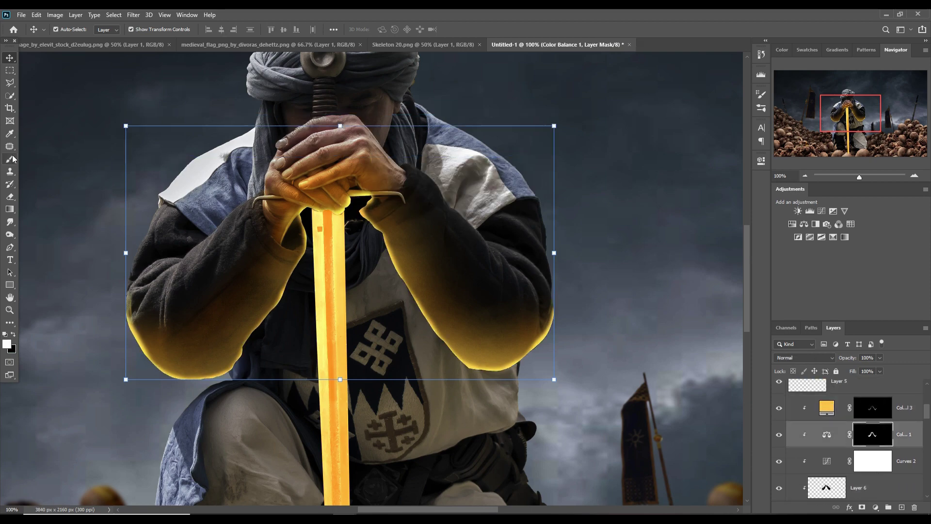
key("b")
mouse_move(381, 426)
left_mouse_down()
mouse_move(493, 472)
mouse_move(437, 364)
left_mouse_up()
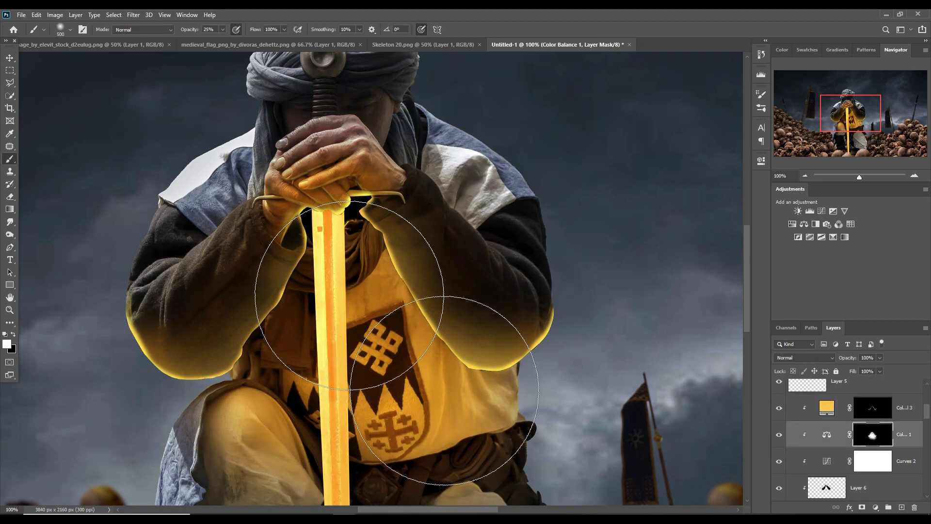
scroll(436, 363, "down", 5)
mouse_move(291, 388)
left_mouse_down()
mouse_move(388, 424)
mouse_move(509, 388)
mouse_move(485, 461)
left_mouse_up()
Target Layer 7 and set the brush colour to yellow.
key("v")
key("ctrl+minus")
scroll(832, 436, "up", 3)
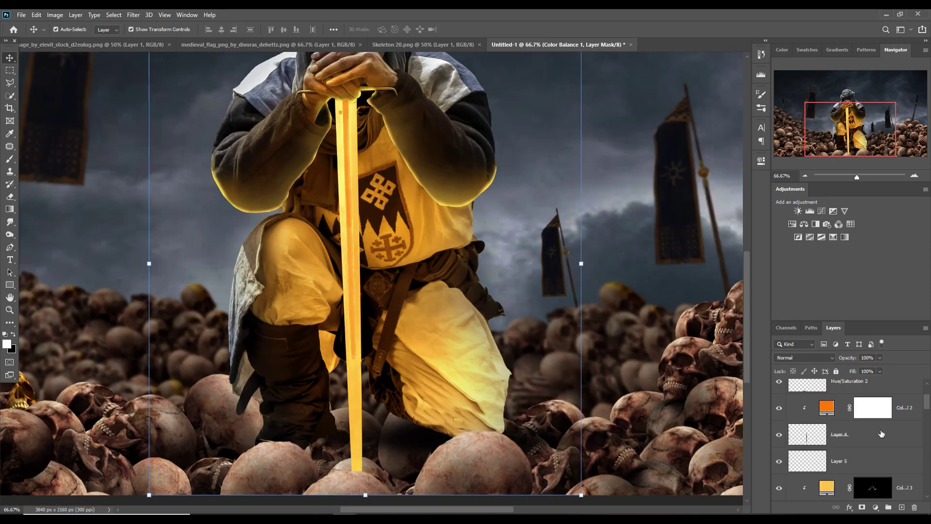
left_click(844, 461)
key("b")
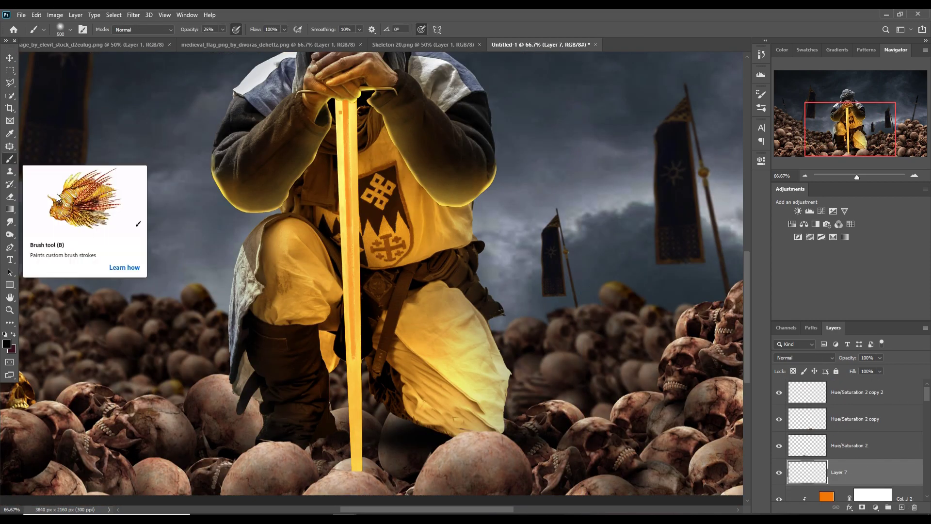
left_click(7, 344)
left_click(669, 252)
Paint a faint 6% opacity yellow glow from the knight's chest down to his legs.
key("0")
key("6")
left_click_drag(341, 141, 350, 437)
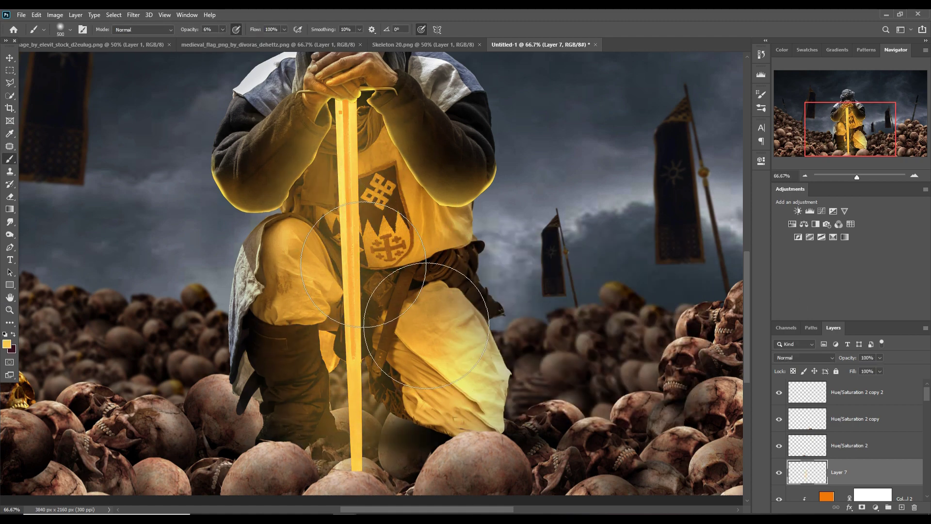
key("v")
scroll(853, 436, "down", 5)
left_click(853, 487)
On the Color Fill 3 mask, paint thin size-10 white glow along the hair, neck, sword edge and cloth.
scroll(854, 437, "up", 5)
left_click(873, 473)
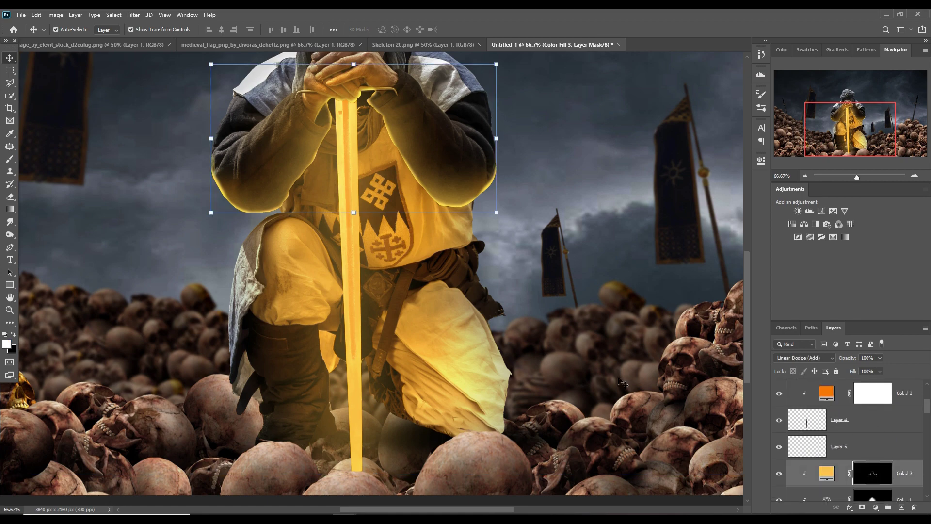
key("b")
key("ctrl+plus")
key("ctrl+plus")
scroll(318, 262, "up", 3)
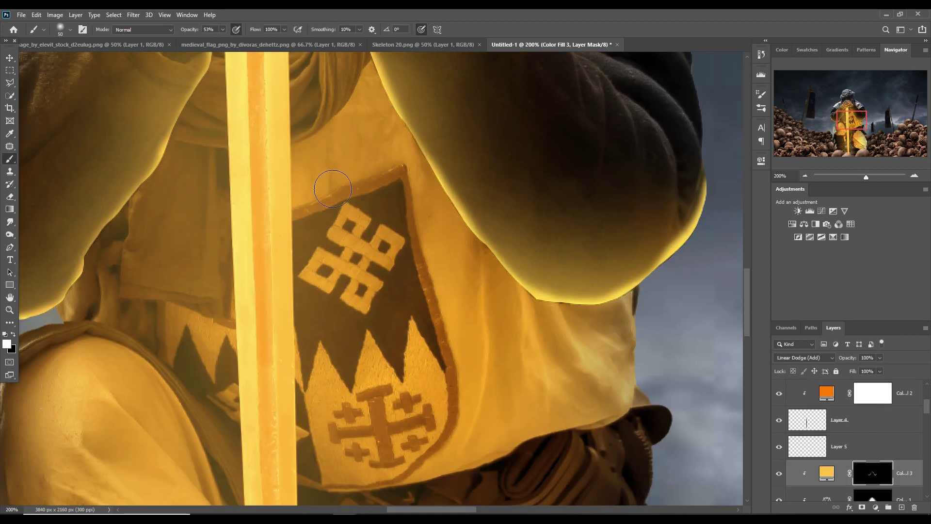
scroll(321, 155, "up", 2)
key("bracketleft")
key("bracketleft")
key("bracketleft")
mouse_move(322, 154)
left_mouse_down()
mouse_move(303, 274)
mouse_move(286, 281)
left_mouse_up()
left_click_drag(275, 247, 291, 192)
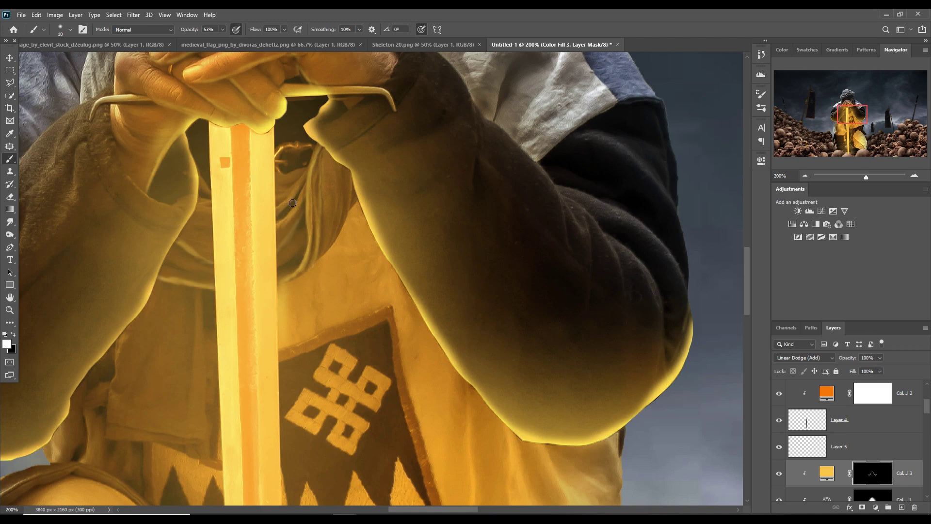
mouse_move(206, 297)
left_mouse_down()
mouse_move(204, 439)
mouse_move(114, 442)
left_mouse_up()
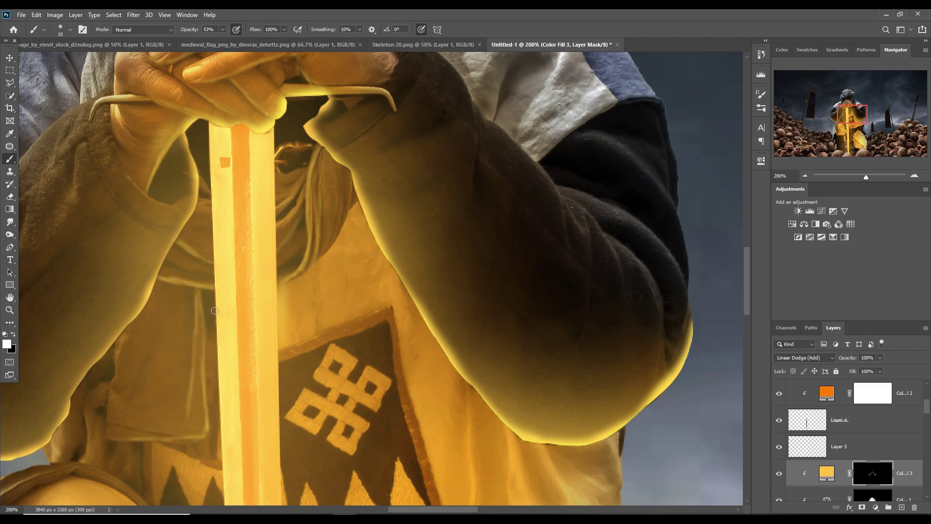
Paint glow along the strap from shoulder toward the sword and down the sleeve folds.
scroll(204, 291, "down", 3)
key("bracketright")
key("bracketright")
key("bracketright")
scroll(252, 233, "up", 4)
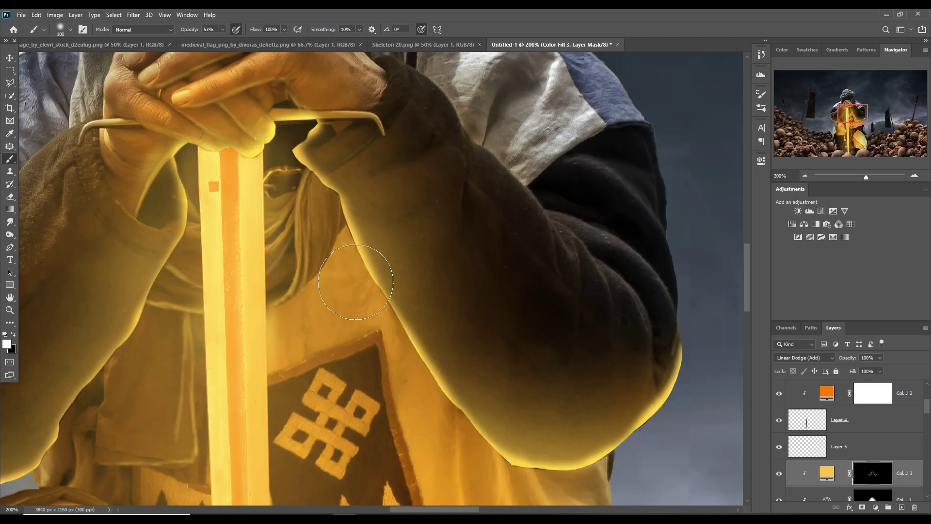
scroll(291, 465, "down", 4)
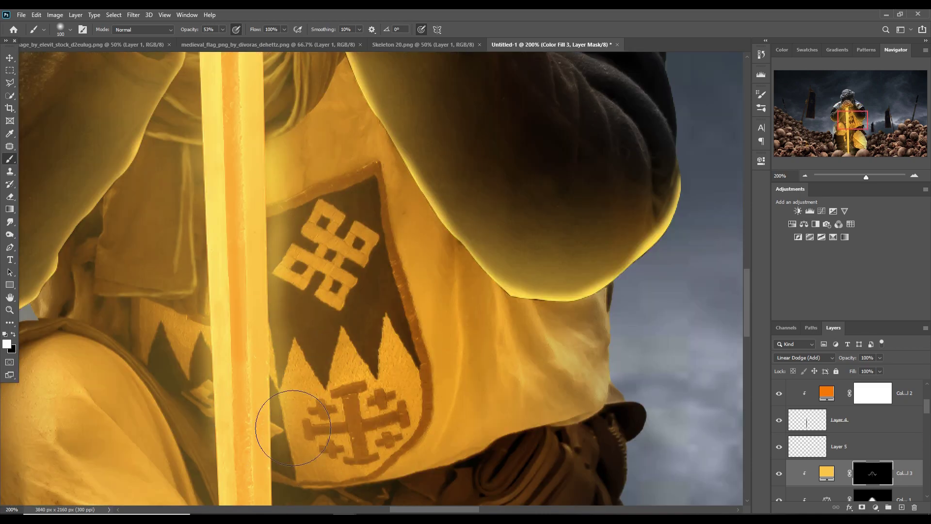
scroll(249, 333, "down", 3)
left_click_drag(264, 405, 279, 249)
key("bracketleft")
key("bracketleft")
key("bracketleft")
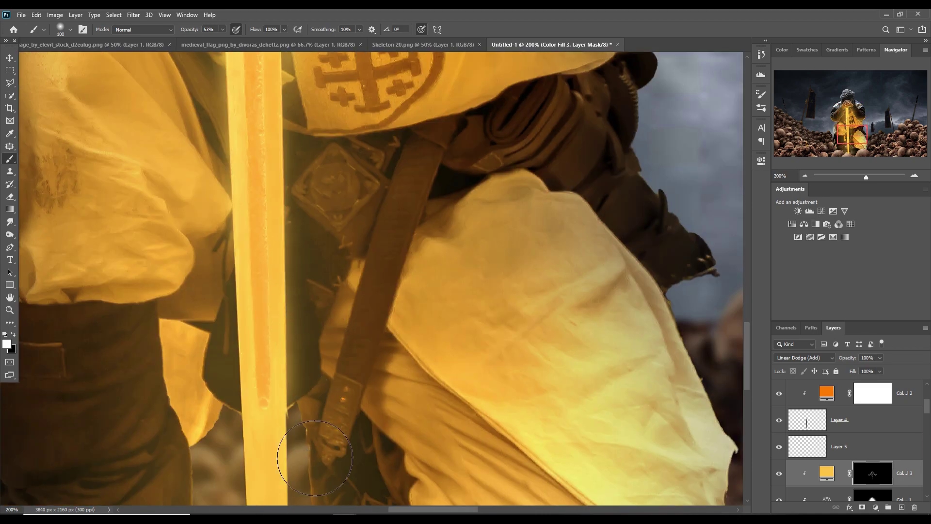
scroll(290, 340, "up", 3)
scroll(291, 257, "left", 2)
left_click_drag(204, 136, 306, 295)
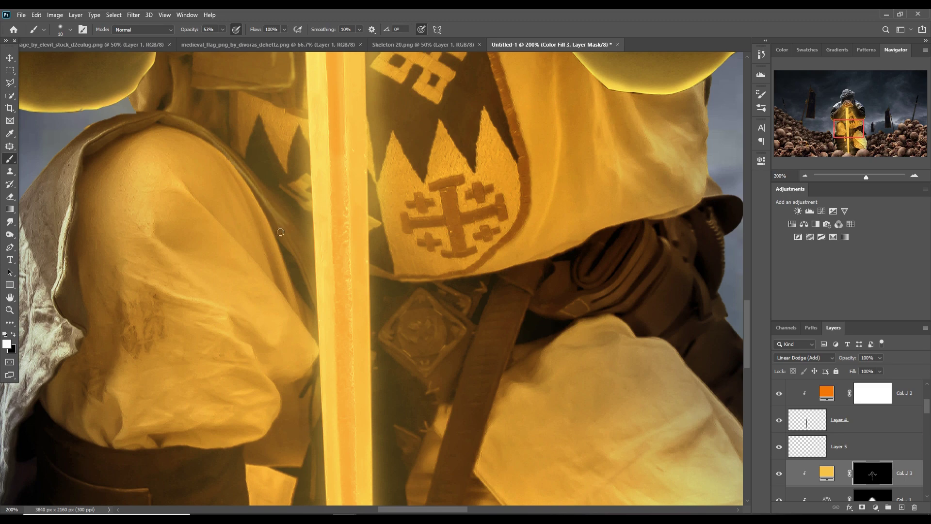
left_click_drag(213, 150, 295, 320)
left_click_drag(199, 213, 300, 332)
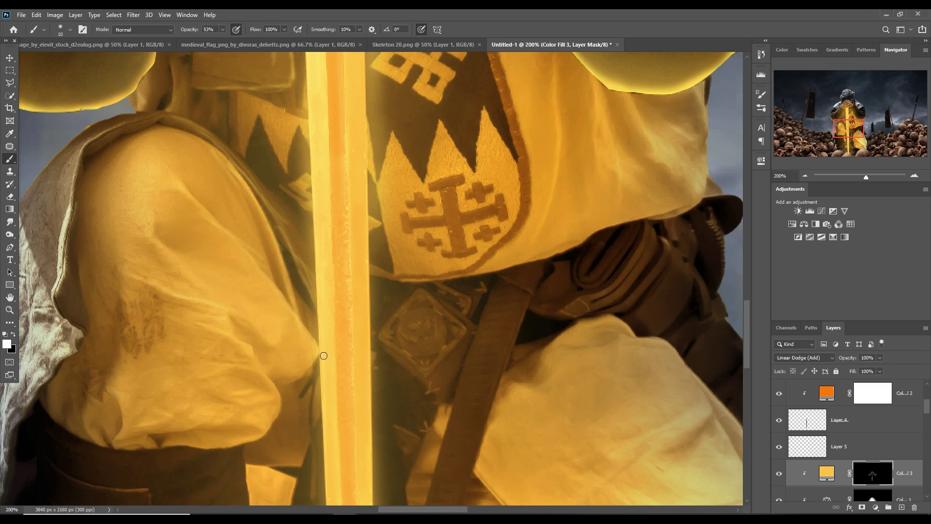
mouse_move(131, 281)
left_mouse_down()
mouse_move(237, 315)
mouse_move(277, 398)
mouse_move(212, 432)
left_mouse_up()
Highlight the trouser edge and dark left cloth, then add a soft size-90 glow by the sword.
scroll(212, 432, "down", 5)
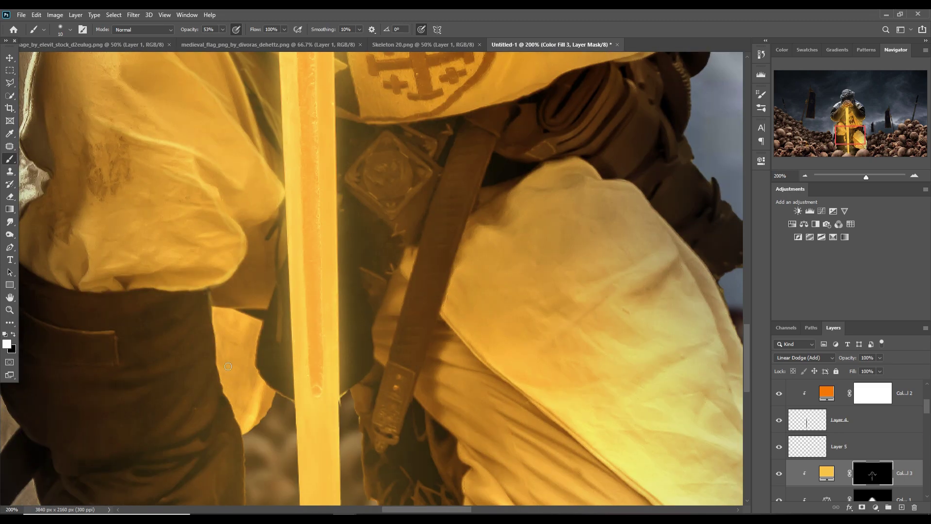
left_click_drag(208, 291, 249, 495)
left_click_drag(242, 345, 245, 428)
left_click_drag(205, 231, 173, 282)
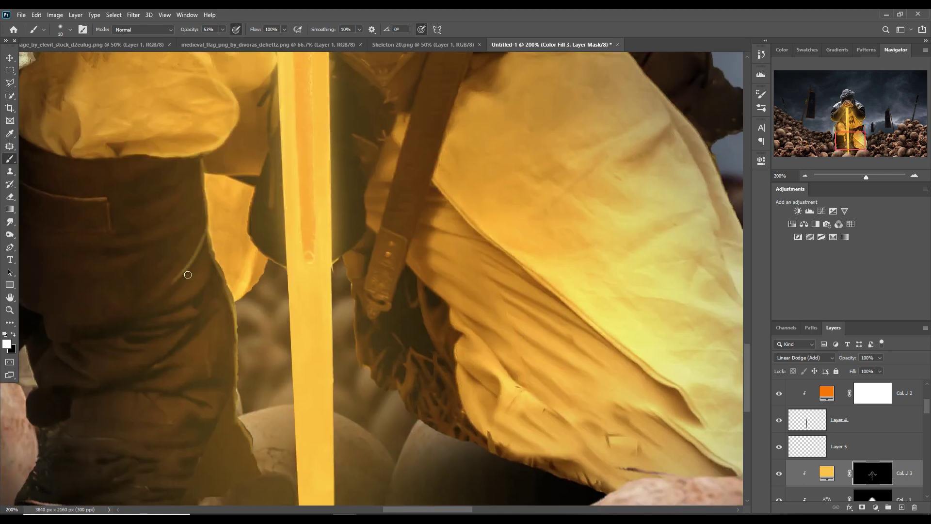
left_click_drag(220, 252, 170, 309)
left_click_drag(228, 296, 164, 363)
left_click_drag(198, 174, 151, 220)
key("bracketright")
key("bracketright")
key("bracketright")
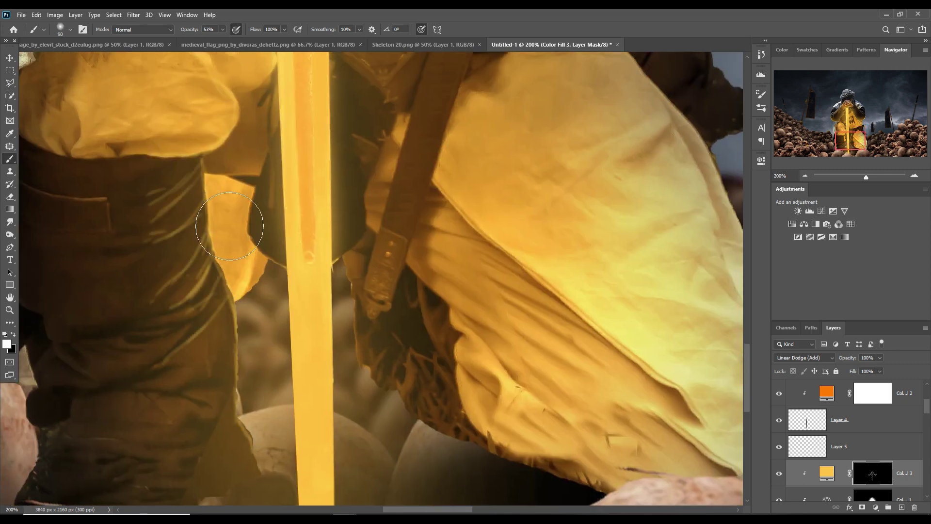
left_click_drag(213, 160, 228, 262)
left_click_drag(223, 218, 271, 407)
left_click_drag(223, 300, 293, 361)
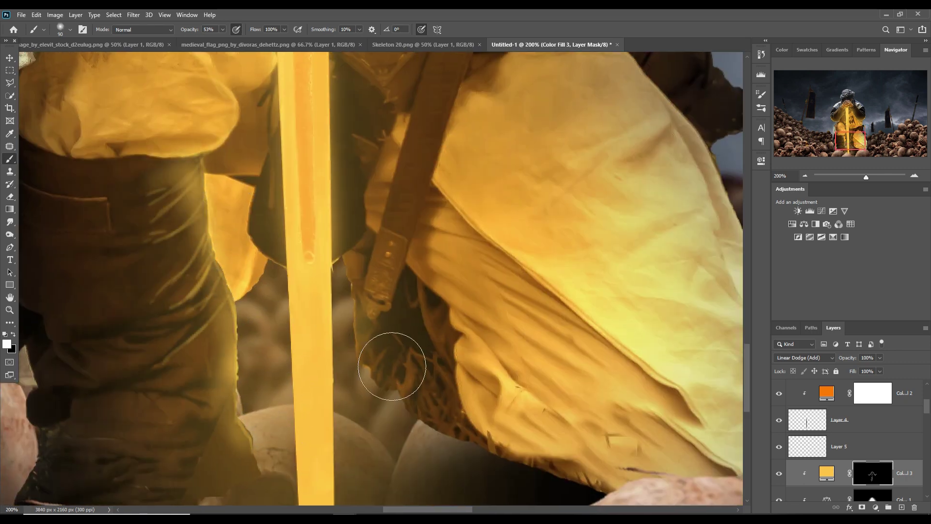
key("bracketleft")
key("bracketleft")
key("bracketleft")
Add thin size-10 highlights along the strap edges and the cloth below it.
scroll(388, 339, "up", 3)
left_click_drag(439, 125, 350, 416)
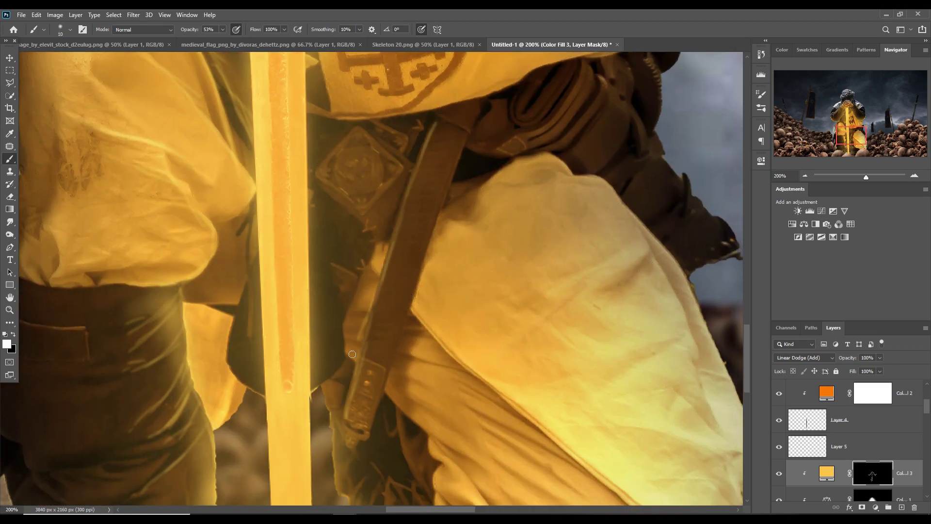
left_click_drag(388, 390, 434, 431)
left_click_drag(393, 373, 460, 356)
left_click_drag(418, 321, 538, 427)
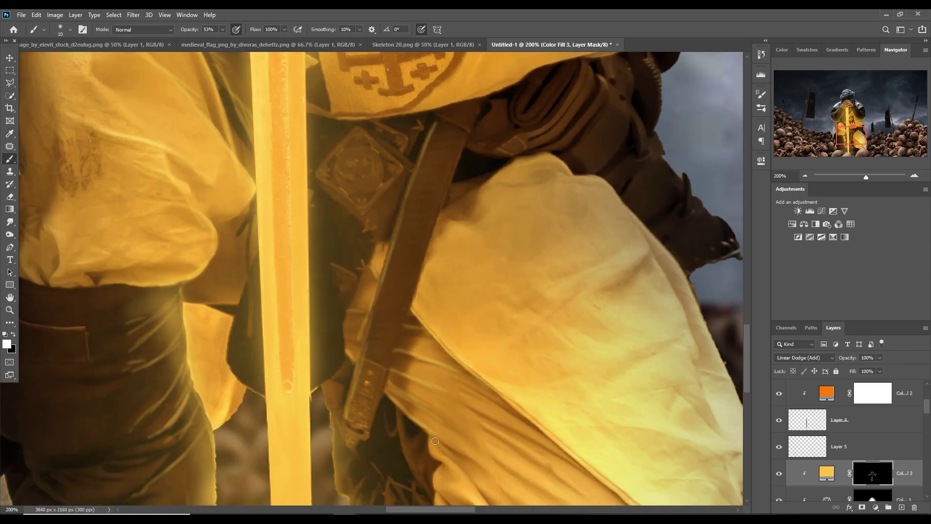
scroll(485, 340, "down", 3)
left_click_drag(407, 281, 340, 359)
mouse_move(378, 388)
left_mouse_down()
mouse_move(493, 293)
mouse_move(534, 335)
left_mouse_up()
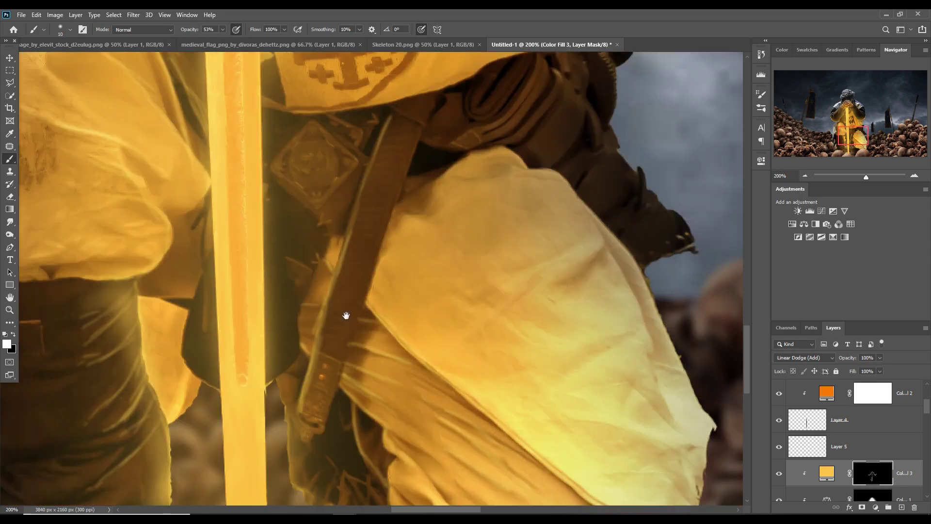
Brighten the diamond emblem on the strap, then zoom out to the full scene.
scroll(313, 147, "up", 3)
mouse_move(313, 148)
left_mouse_down()
mouse_move(358, 204)
mouse_move(266, 183)
mouse_move(310, 221)
left_mouse_up()
left_click_drag(286, 160, 299, 146)
left_click_drag(309, 171, 323, 325)
scroll(323, 325, "up", 3)
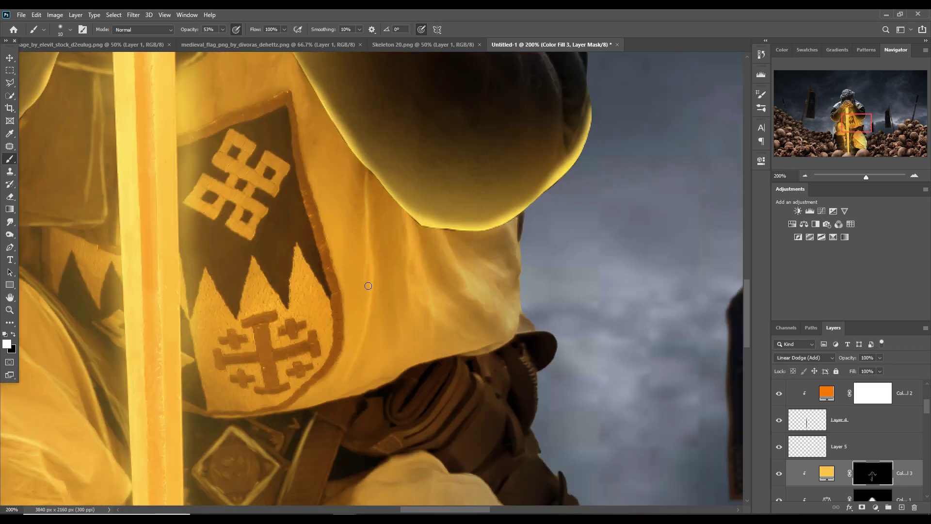
scroll(323, 364, "down", 3)
key("ctrl+minus")
key("ctrl+minus")
key("ctrl+minus")
key("ctrl+minus")
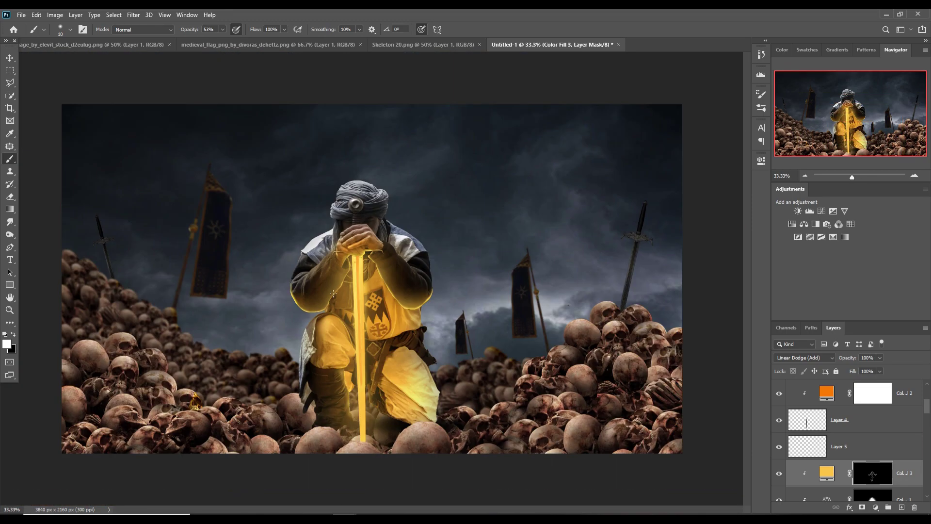
Clip a yellow-highlights Color Balance to Hue/Saturation 2 copy, invert its mask, reveal it on the rock under the sword.
left_click(9, 59)
scroll(885, 411, "up", 2)
left_click(868, 392)
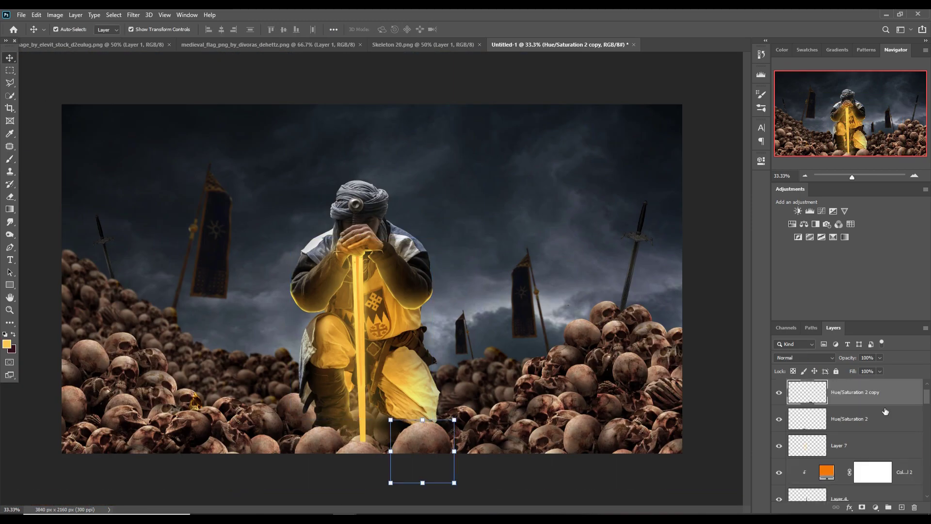
left_click(875, 507)
left_click(873, 415)
left_click(686, 189)
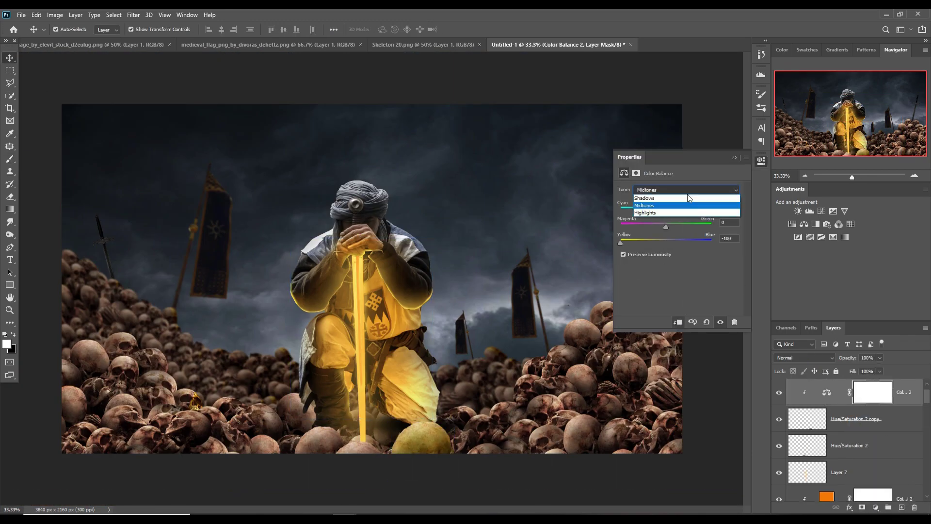
left_click(649, 213)
left_click_drag(666, 243, 637, 242)
left_click(734, 158)
key("ctrl+i")
key("b")
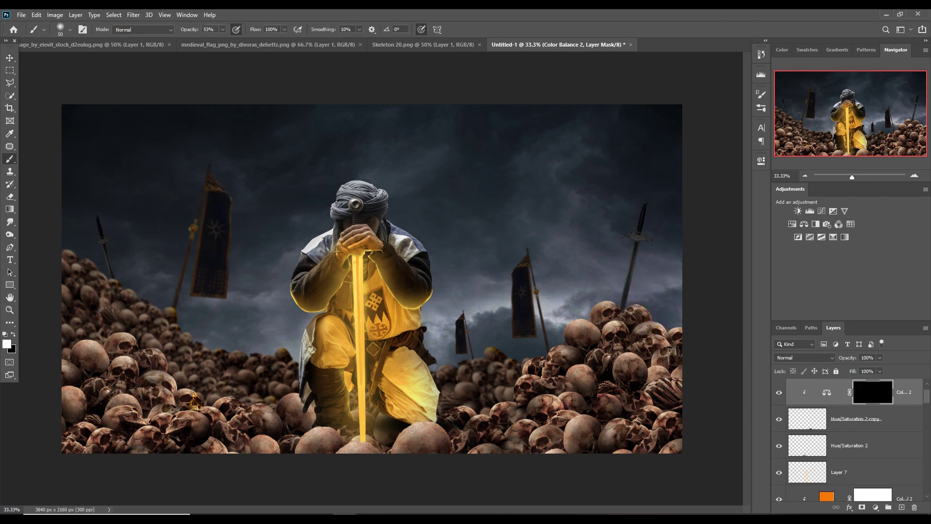
mouse_move(395, 448)
left_mouse_down()
mouse_move(432, 421)
mouse_move(456, 429)
left_mouse_up()
Add a second clipped yellow Color Balance with inverted mask, painting tint near the sword tip.
key("v")
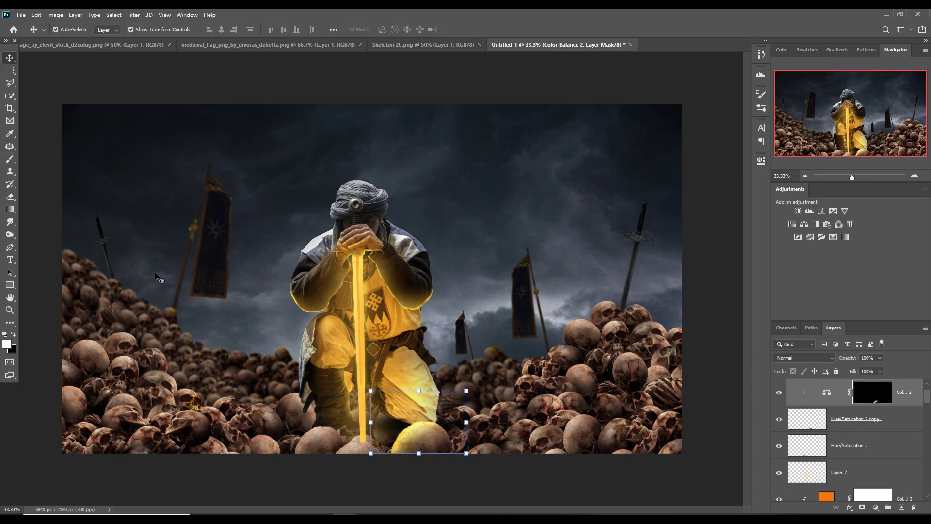
left_click(876, 507)
left_click(775, 410)
left_click_drag(666, 242, 620, 244)
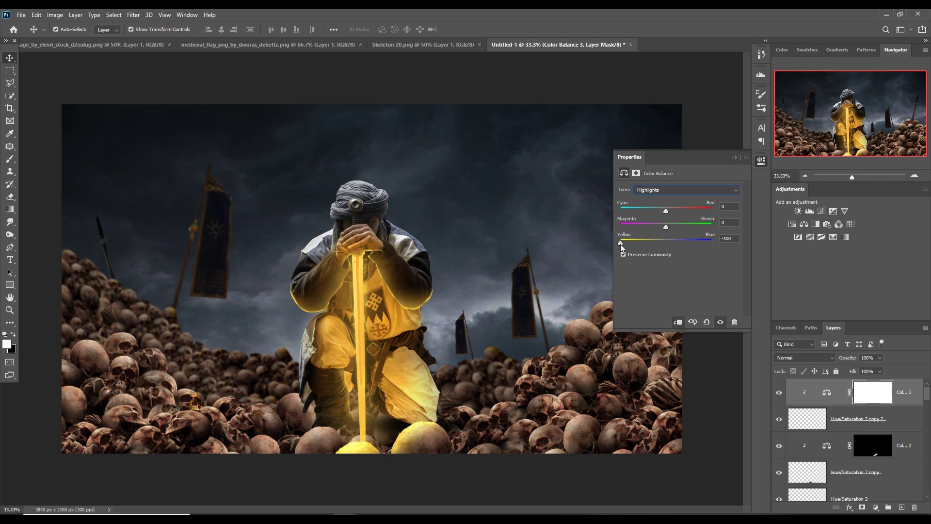
left_click(733, 157)
key("ctrl+i")
key("b")
left_click_drag(347, 449, 377, 449)
Add clipped Color Balance 4 with inverted mask, revealing yellow on the skull left of the sword.
key("v")
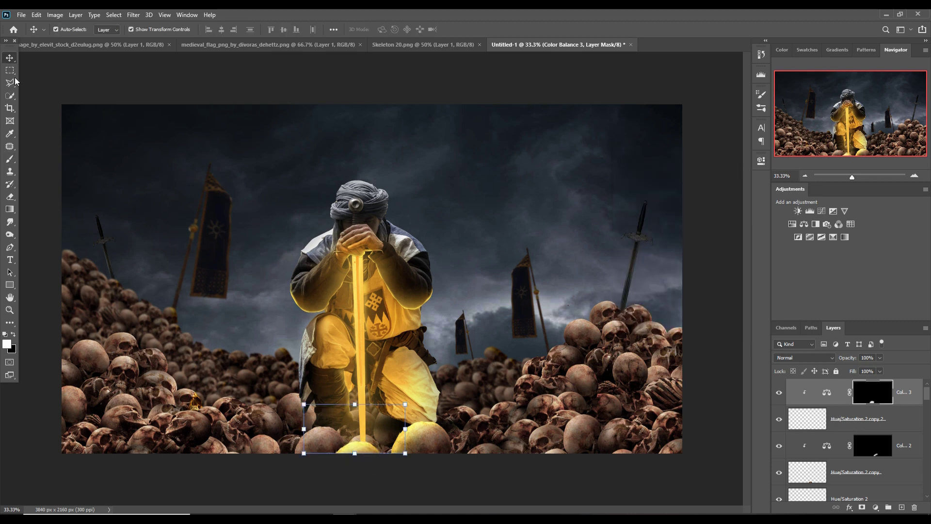
left_click(854, 498)
left_click(875, 507)
left_click(868, 414)
left_click(686, 190)
left_click(671, 206)
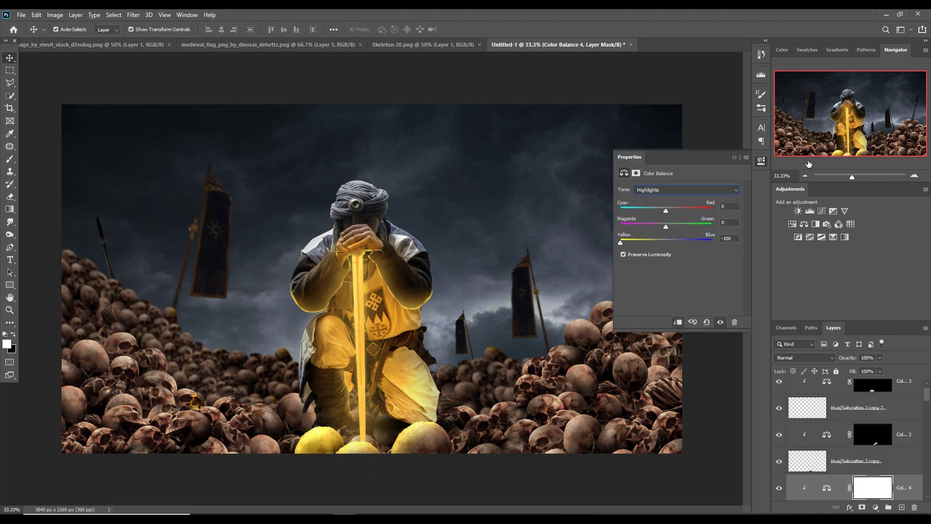
left_click(733, 158)
key("ctrl+i")
key("b")
mouse_move(311, 437)
left_mouse_down()
mouse_move(324, 429)
mouse_move(351, 440)
left_mouse_up()
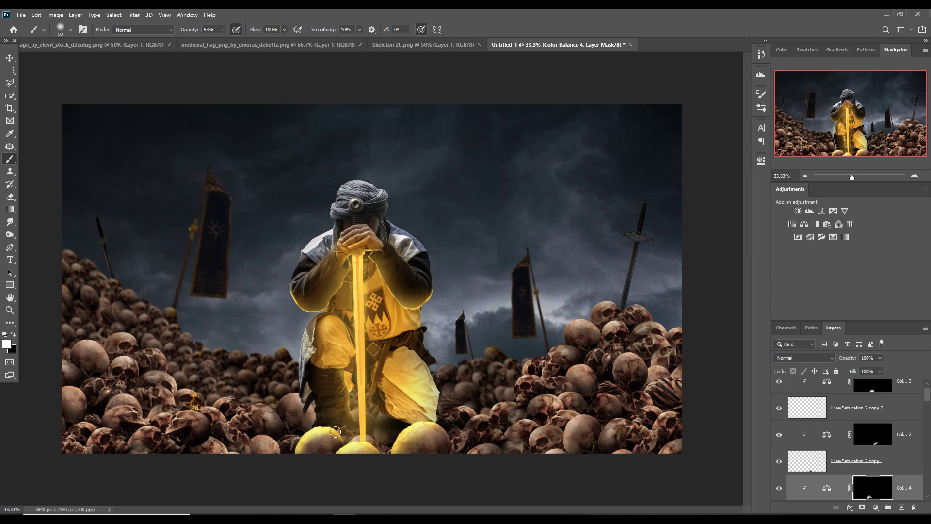
Clip an inverted-mask Color Balance to the right skull pile, paint yellow glow onto it, and add Curves.
key("v")
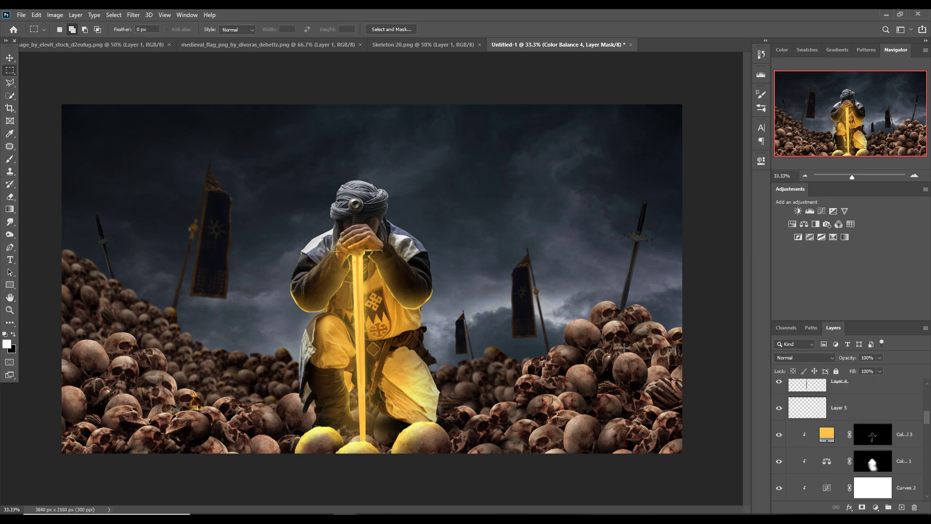
left_click(624, 348)
left_click(876, 508)
left_click(878, 421)
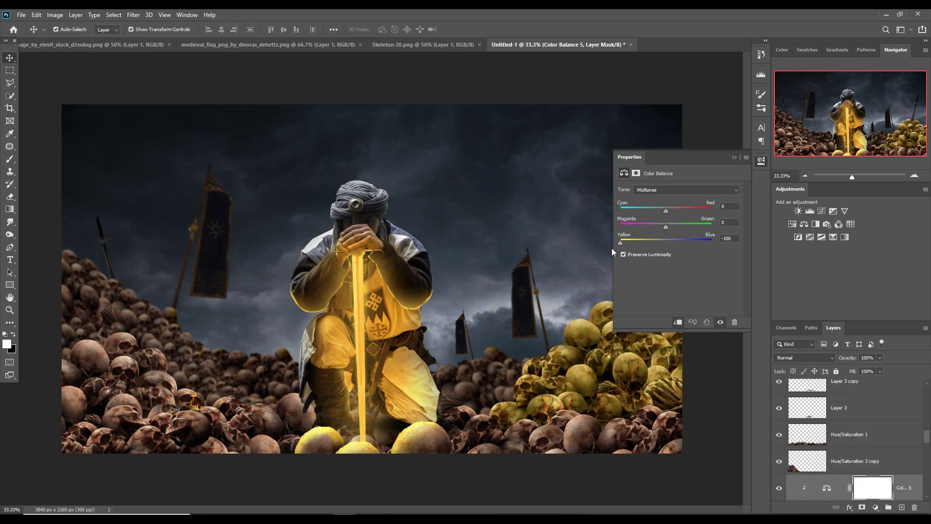
key("ctrl+i")
key("b")
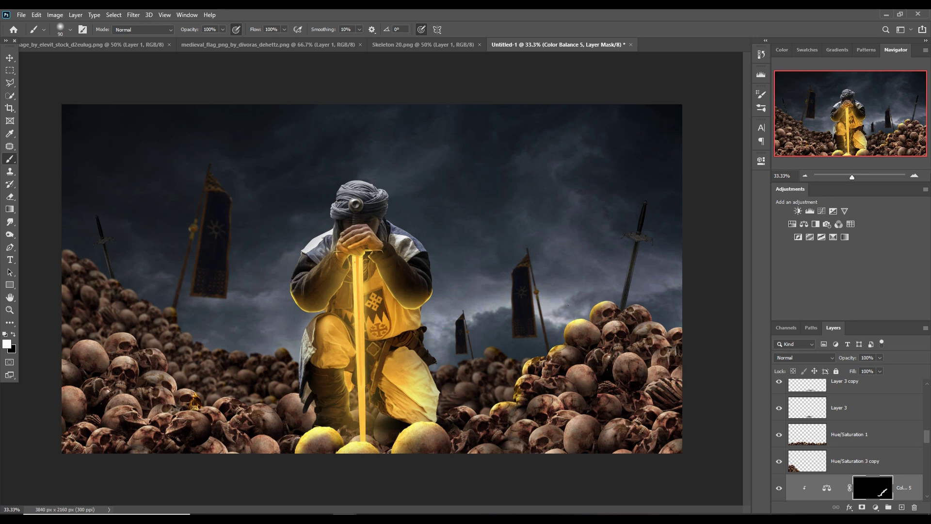
left_click_drag(556, 388, 534, 423)
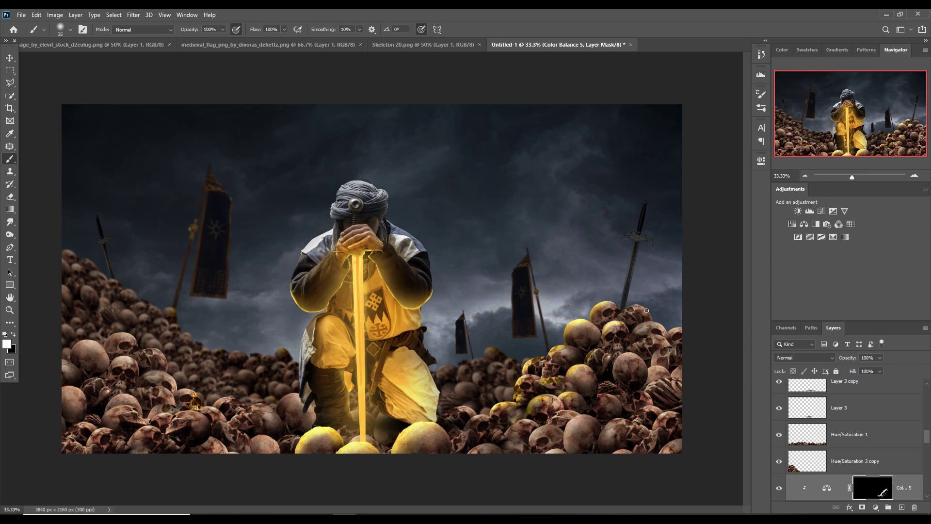
left_click(822, 211)
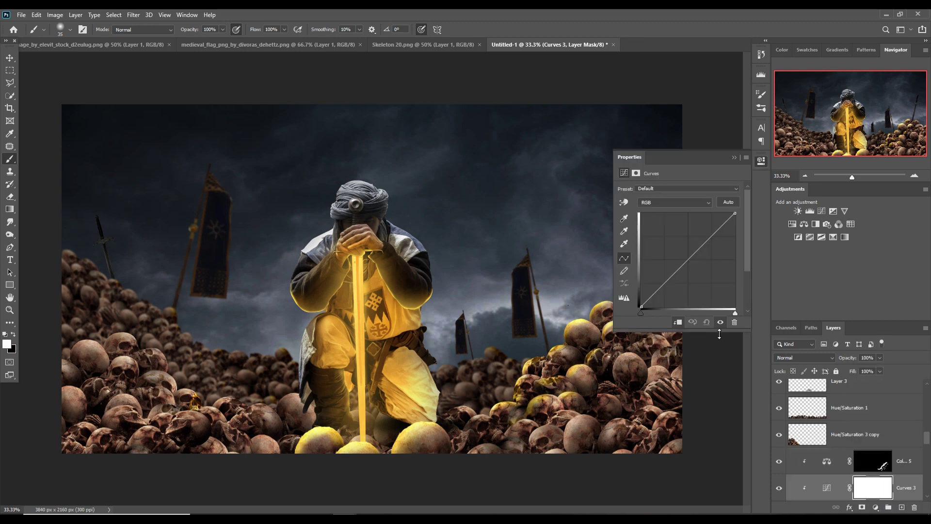
Pull the new skull Curves down to darken the right skull pile.
left_click_drag(689, 259, 698, 274)
left_click(736, 161)
key("v")
Clip a yellow-highlights Color Balance to Hue/Saturation 1 and invert its mask for painting.
left_click(884, 414)
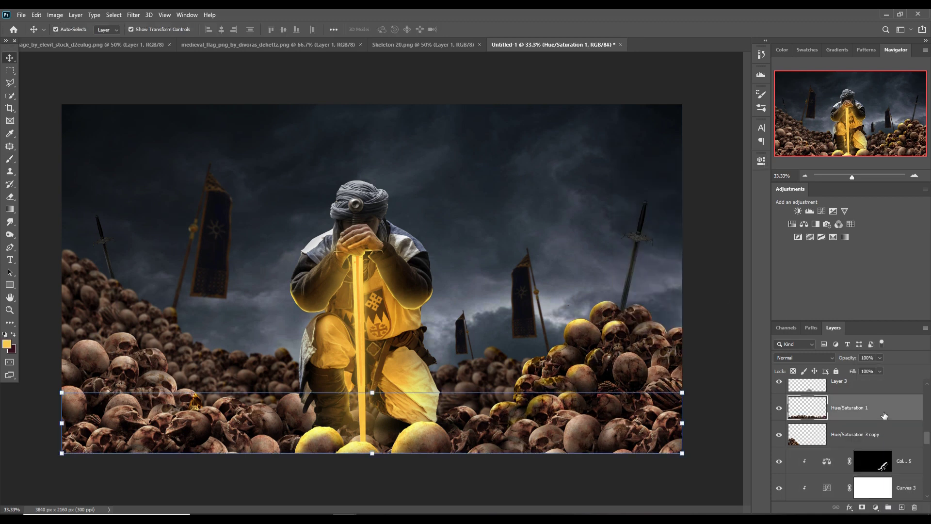
left_click(875, 507)
left_click(868, 393)
left_click(686, 189)
left_click_drag(666, 242, 620, 242)
left_click(650, 197)
left_click(734, 157)
key("ctrl+i")
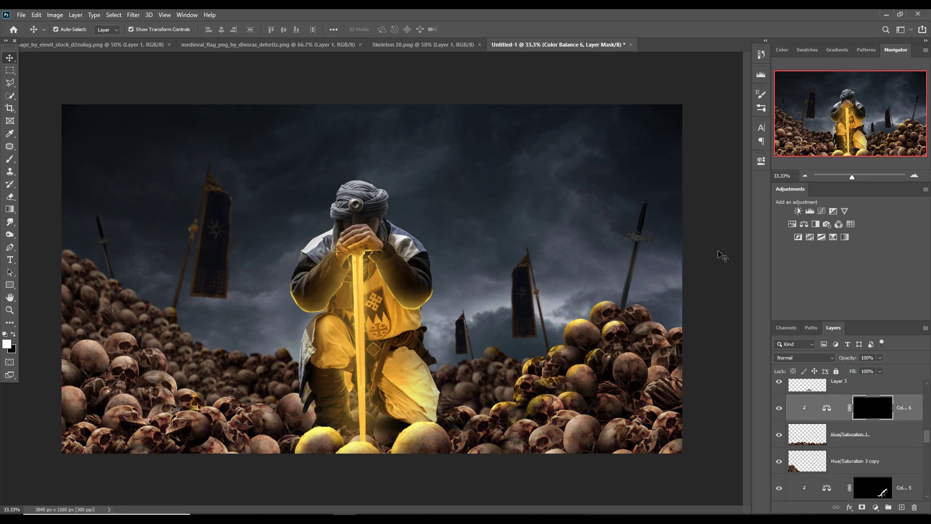
key("b")
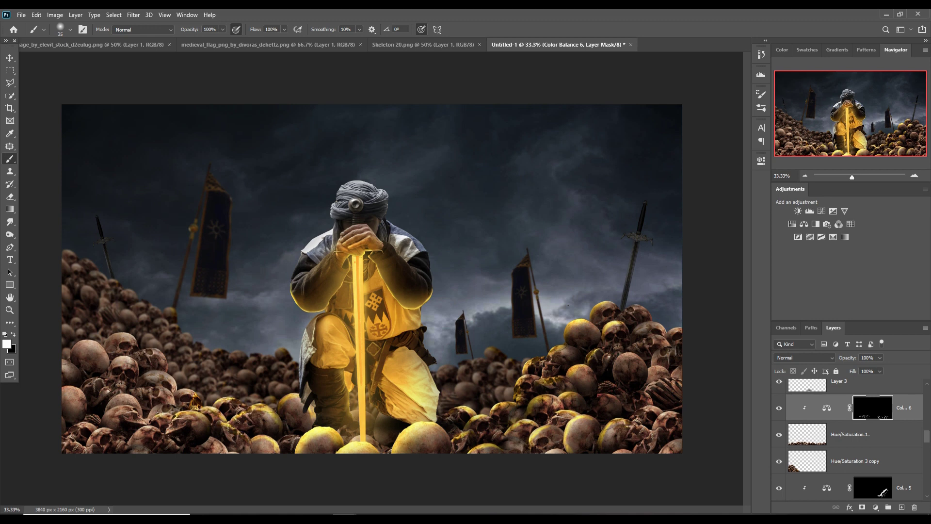
Clip a yellow-highlights Color Balance to Hue/Saturation 3 copy with an inverted mask.
left_click(854, 460)
left_click(875, 507)
left_click_drag(681, 246, 668, 247)
left_click(735, 160)
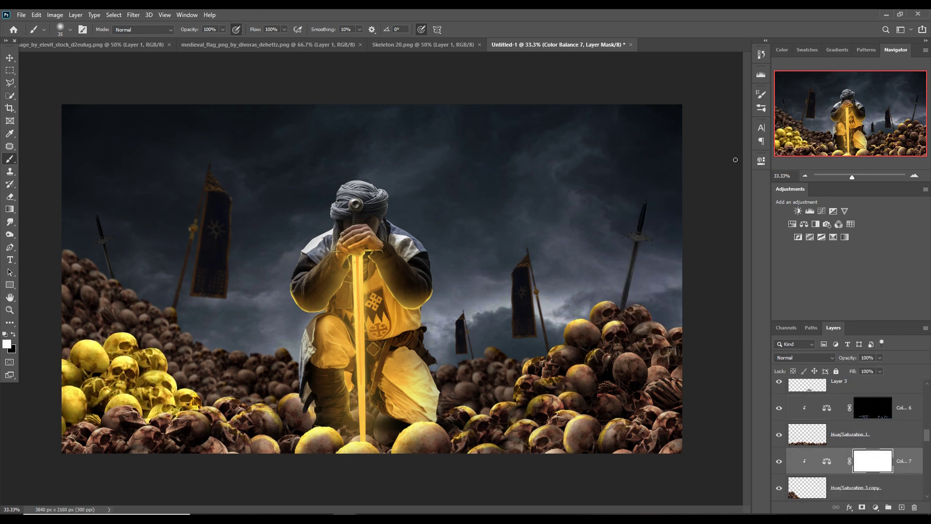
key("ctrl+i")
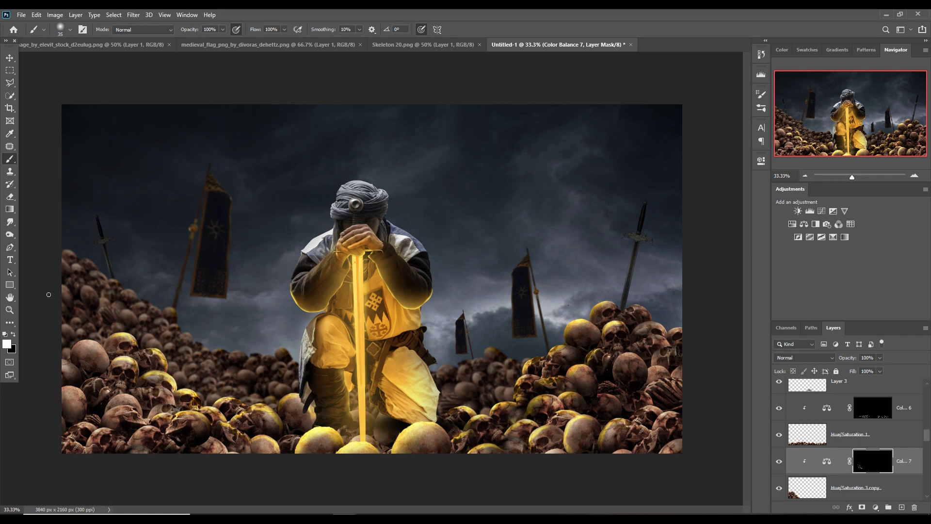
key("v")
scroll(922, 437, "up", 2)
scroll(922, 437, "up", 2)
scroll(921, 438, "up", 2)
Add a Color Balance above Curves 1 shifting the sky's midtones toward cyan.
scroll(922, 437, "up", 1)
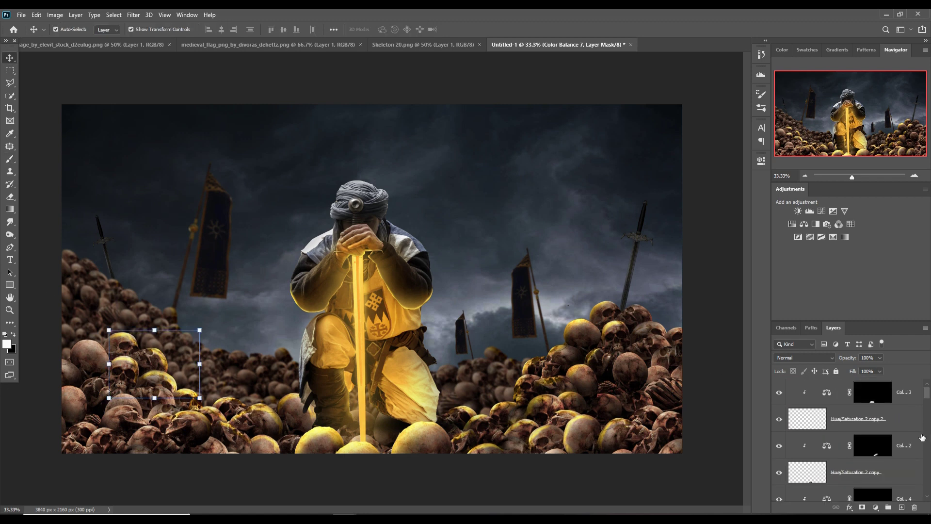
scroll(922, 438, "down", 5)
left_click(853, 461)
left_click(804, 224)
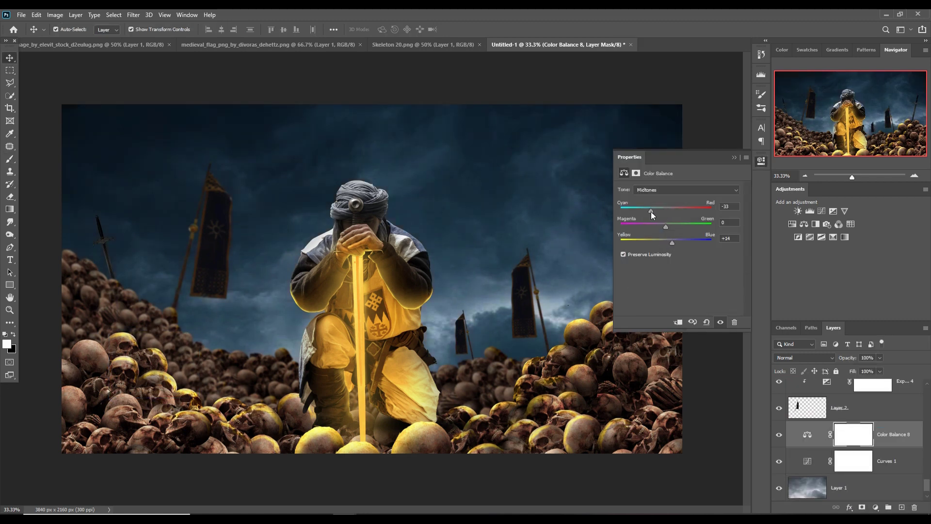
left_click(733, 157)
double_click(807, 434)
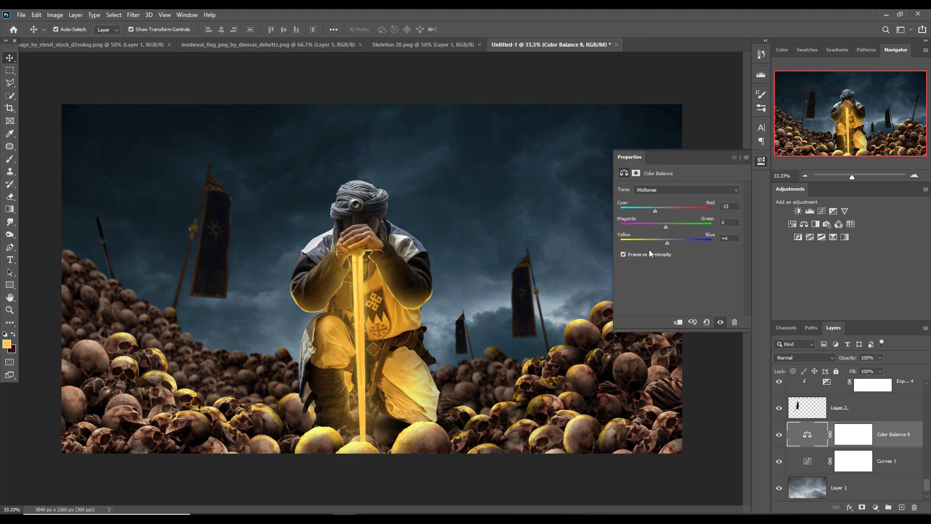
left_click(734, 157)
Create Overlay Layer 8 above the sky, paint white over the horizon clouds, set opacity 47%.
left_click(839, 487)
left_click(901, 506)
key("b")
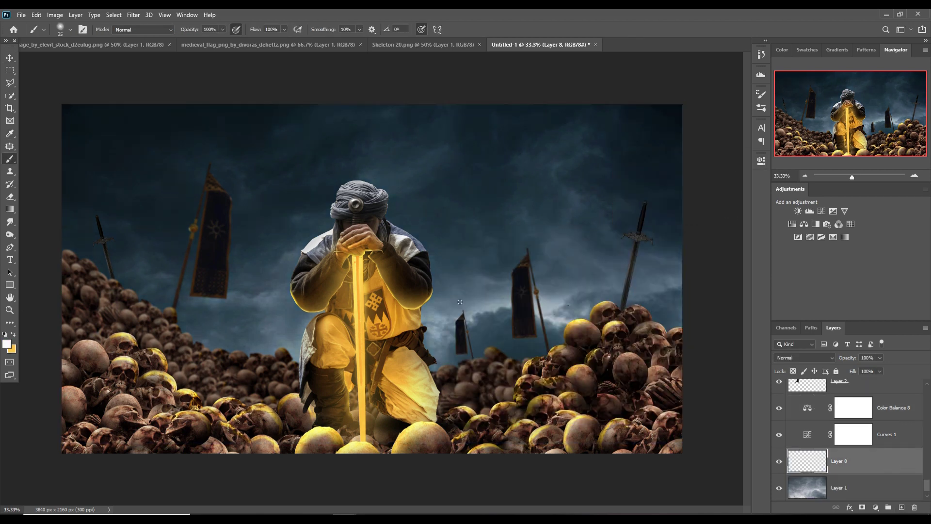
left_click(829, 358)
left_click(795, 439)
left_click_drag(582, 310, 412, 320)
left_click_drag(315, 315, 145, 315)
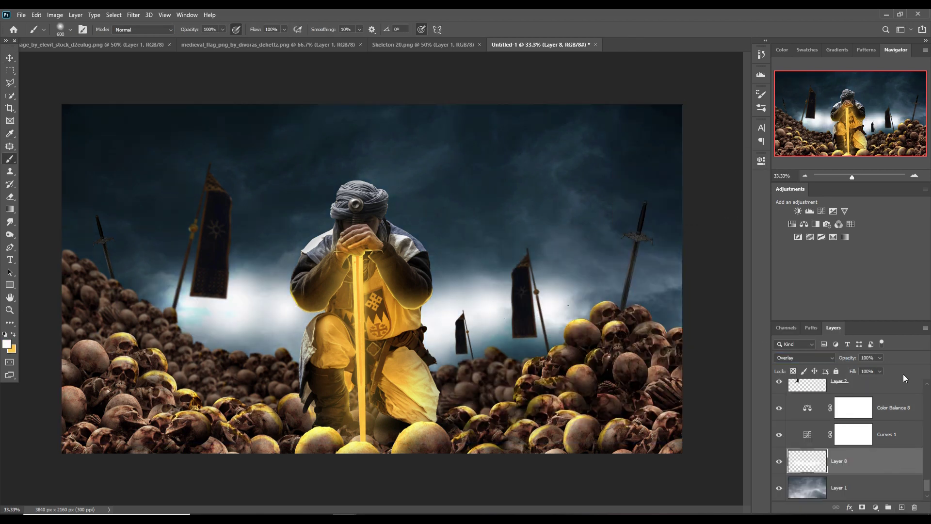
left_click_drag(879, 358, 857, 373)
scroll(897, 479, "up", 2)
scroll(898, 479, "up", 2)
scroll(897, 479, "up", 1)
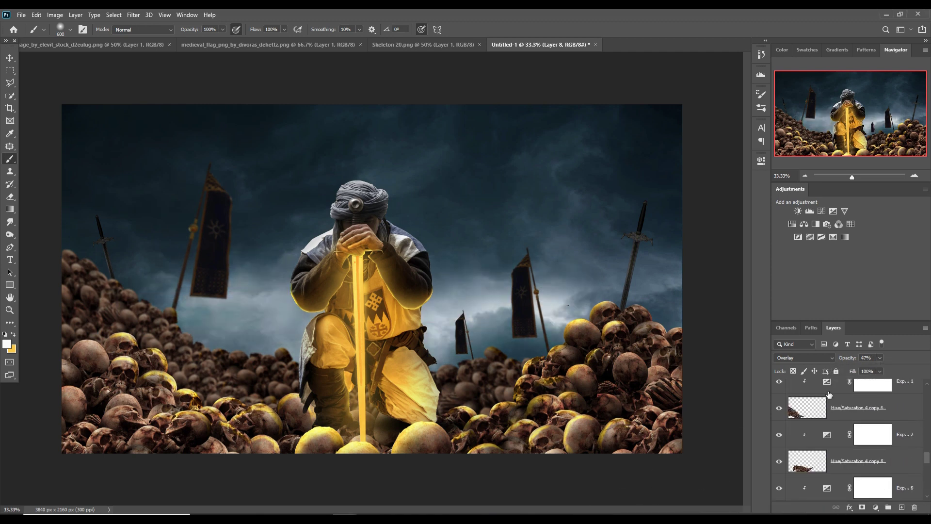
scroll(897, 480, "up", 1)
left_click(901, 506)
Add a Linear Dodge solid colour fill limited by Blend If, with an inverted mask painted onto the left skulls.
key("v")
left_click(804, 358)
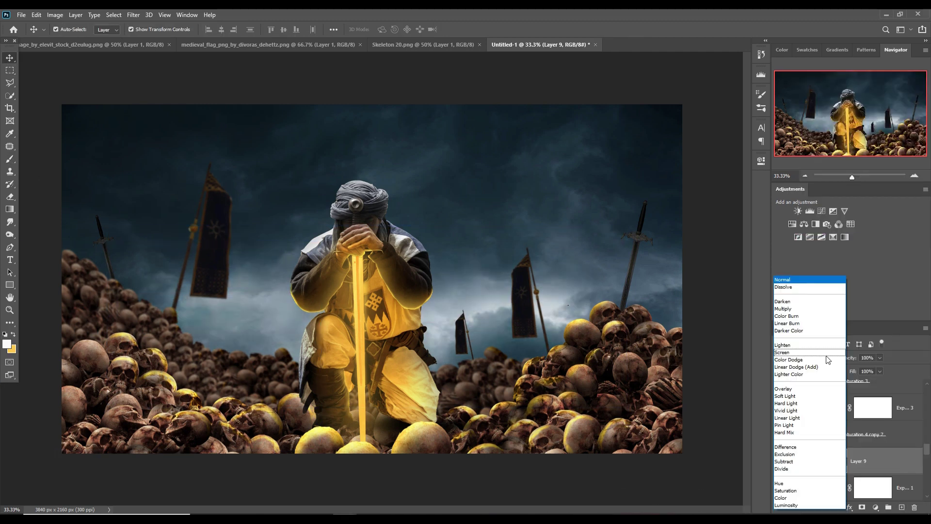
left_click(876, 507)
left_click(878, 338)
key("Return")
double_click(914, 460)
left_click_drag(590, 467, 644, 464)
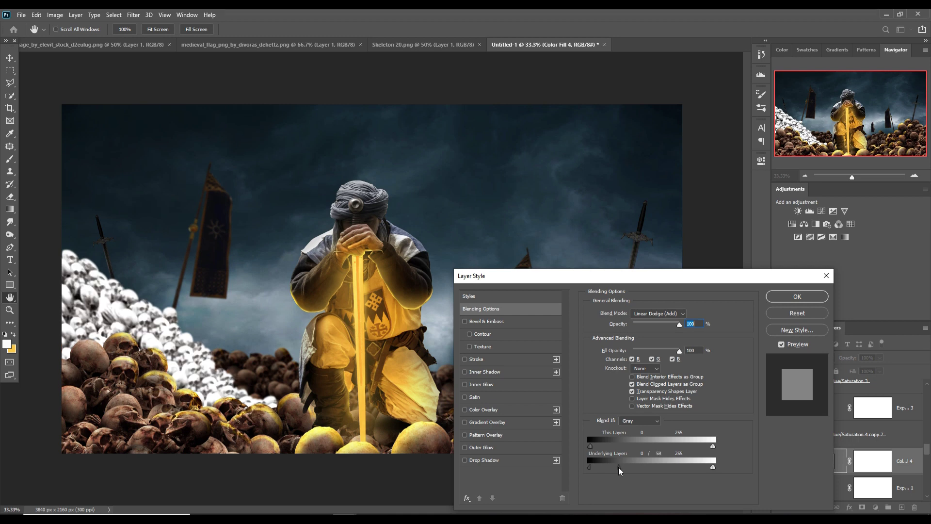
key("Return")
left_click(872, 460)
key("ctrl+i")
key("b")
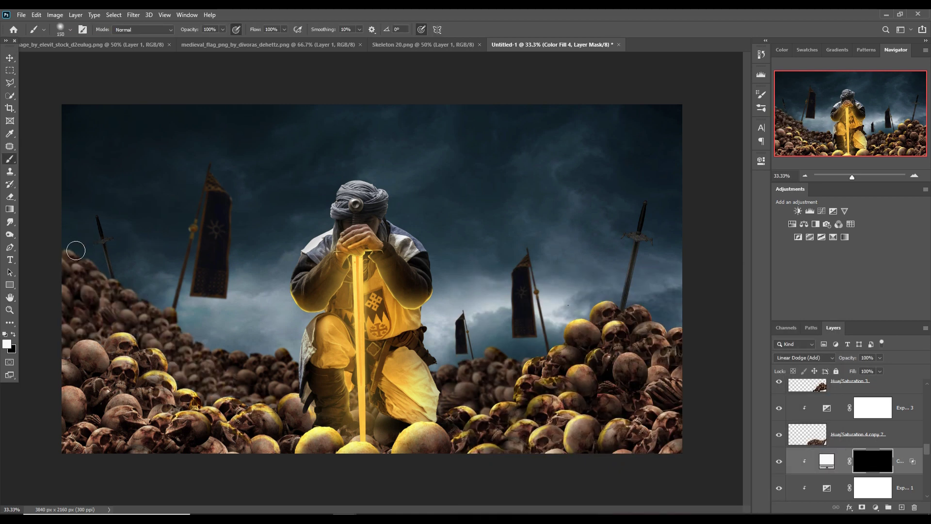
mouse_move(78, 256)
left_mouse_down()
mouse_move(127, 283)
mouse_move(249, 388)
left_mouse_up()
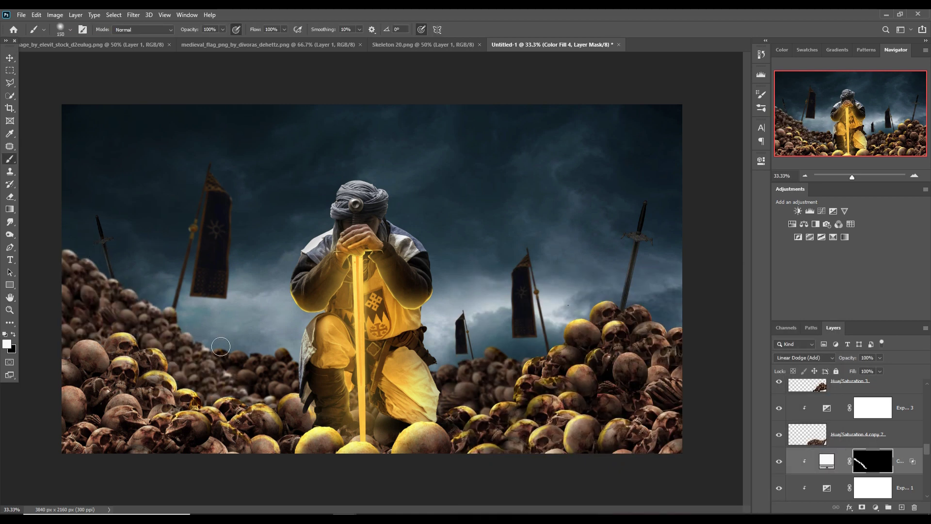
Mask the Color Fill 5 glow so it shows only on the skulls behind the knight.
key("v")
key("alt+bracketleft")
key("alt+bracketleft")
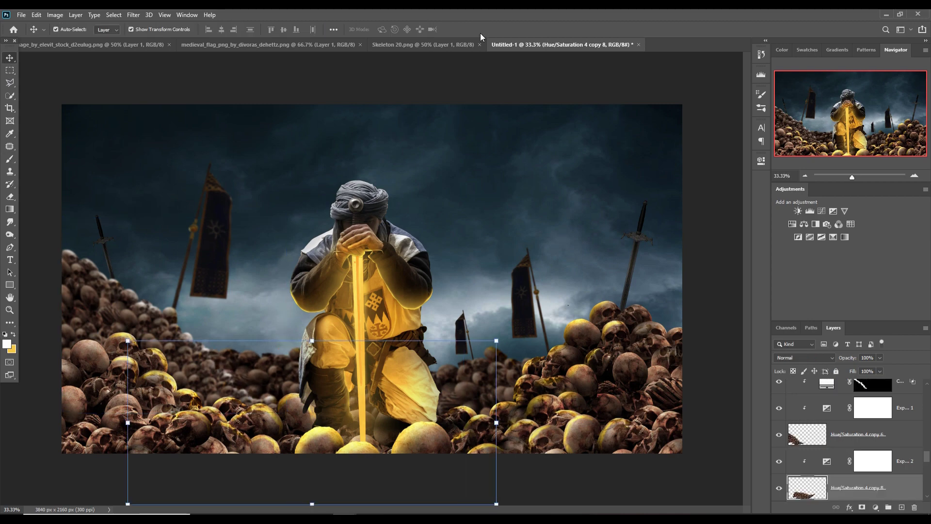
key("alt+bracketleft")
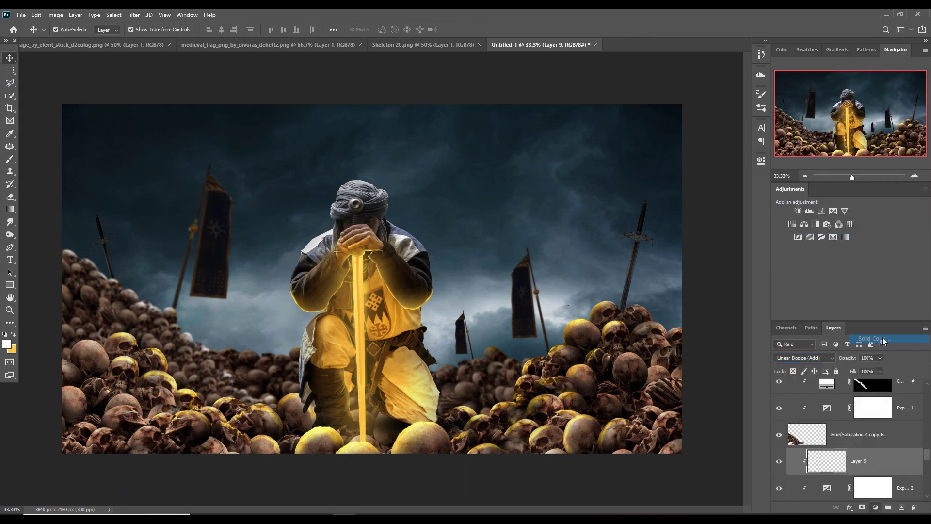
right_click(807, 461)
left_click(849, 270)
left_click(796, 296)
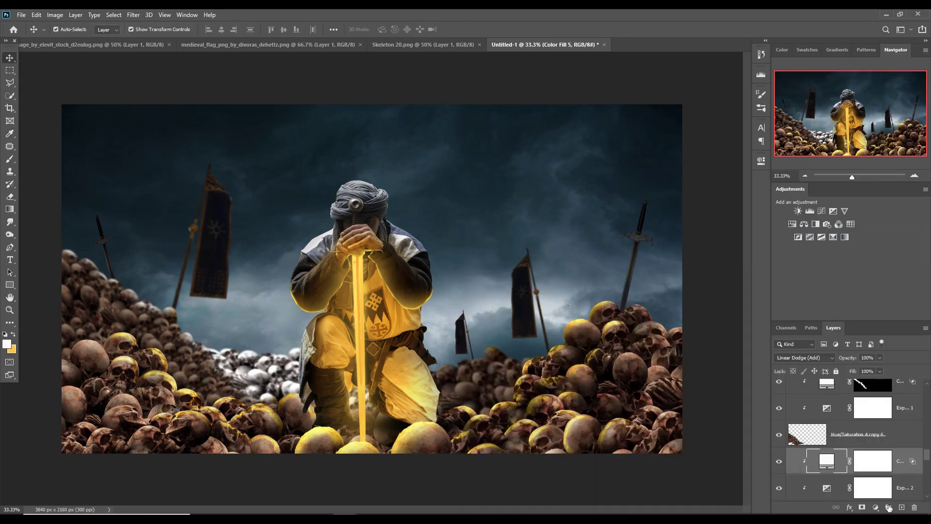
left_click(873, 461)
key("ctrl+i")
key("b")
left_click_drag(225, 350, 339, 351)
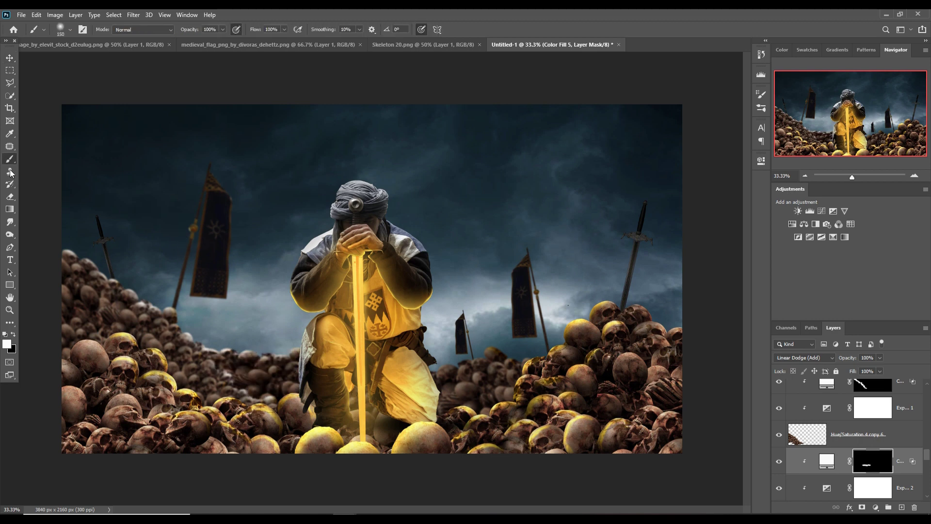
Create Color Fill 6 in Linear Dodge with Blend If, masked to highlight the right skulls.
key("v")
key("ctrl+shift+alt+e")
right_click(805, 422)
left_click(804, 357)
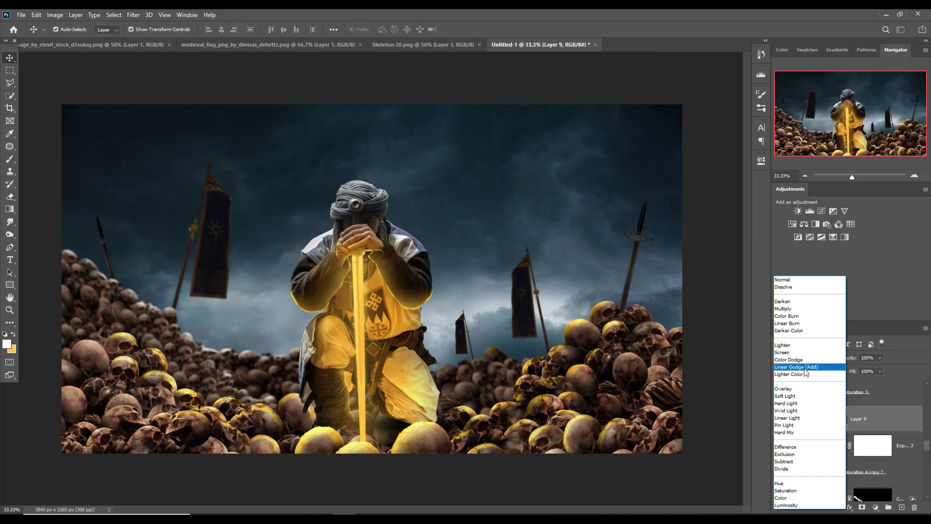
left_click(669, 253)
right_click(868, 418)
left_click(831, 226)
left_click_drag(589, 466, 640, 466)
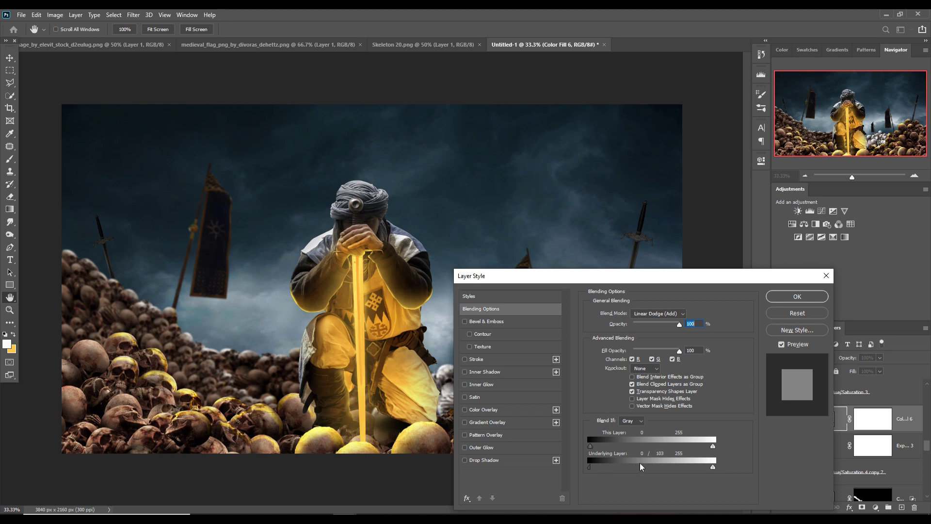
left_click(797, 296)
left_click(873, 418)
key("ctrl+i")
key("b")
left_click_drag(436, 371, 522, 360)
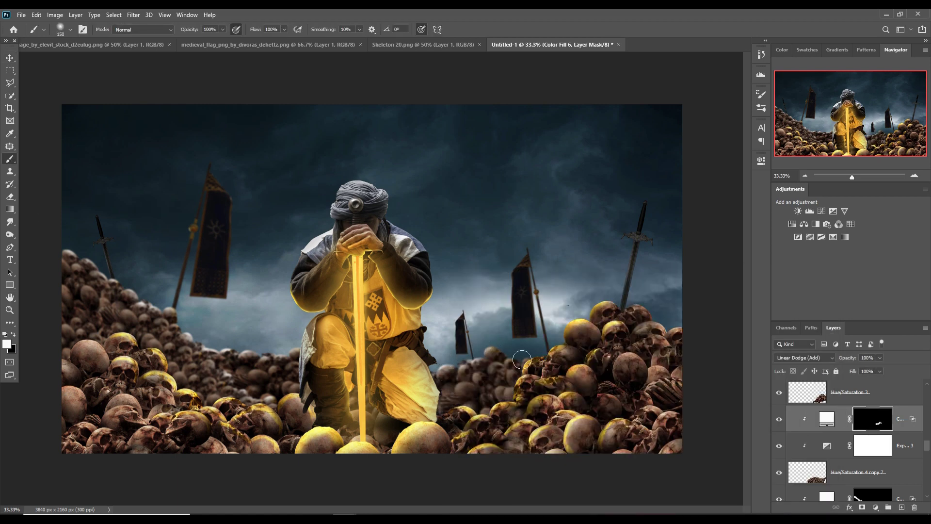
Add clipped Curves 4 and 5 to Hue/Saturation 3 and its copy, pulling the curves down to darken the skulls.
key("v")
left_click(547, 357)
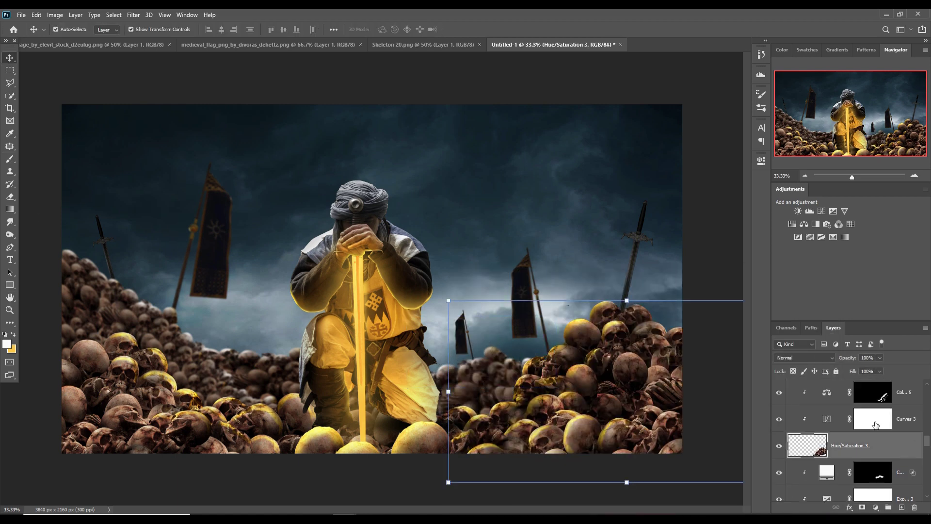
left_click(833, 211)
left_click(875, 507)
left_click(868, 379)
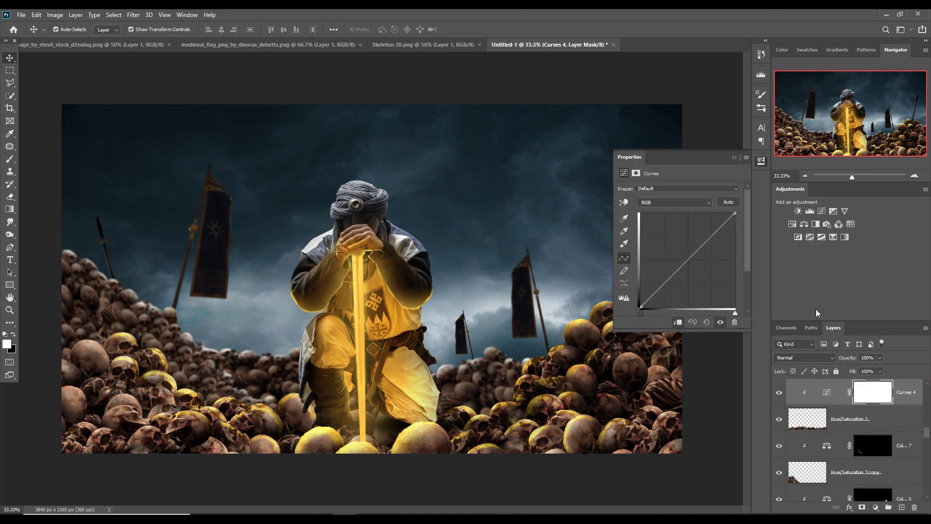
left_click_drag(693, 255, 701, 268)
left_click(864, 477)
left_click(876, 507)
left_click(868, 383)
left_click(801, 432)
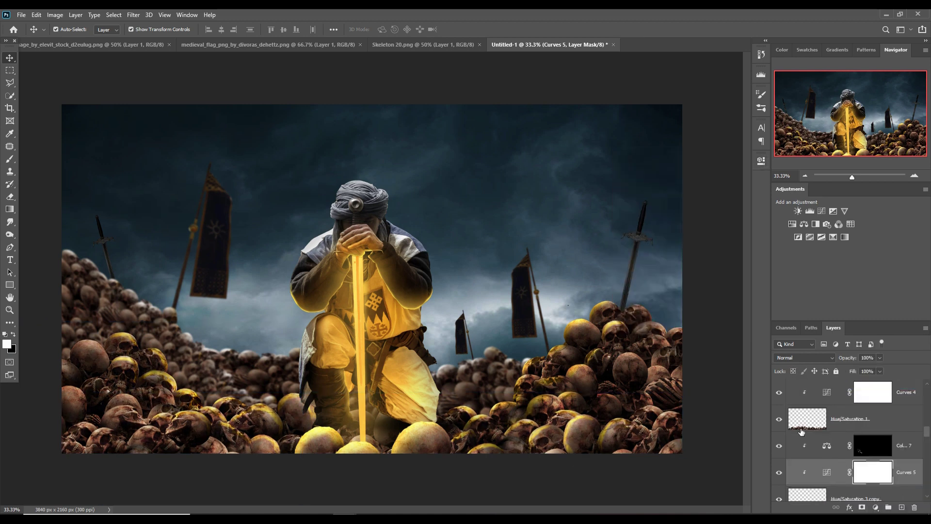
Add another Solid Color fill layer at the top of the layer stack.
scroll(889, 433, "up", 5)
left_click(887, 392)
left_click(804, 357)
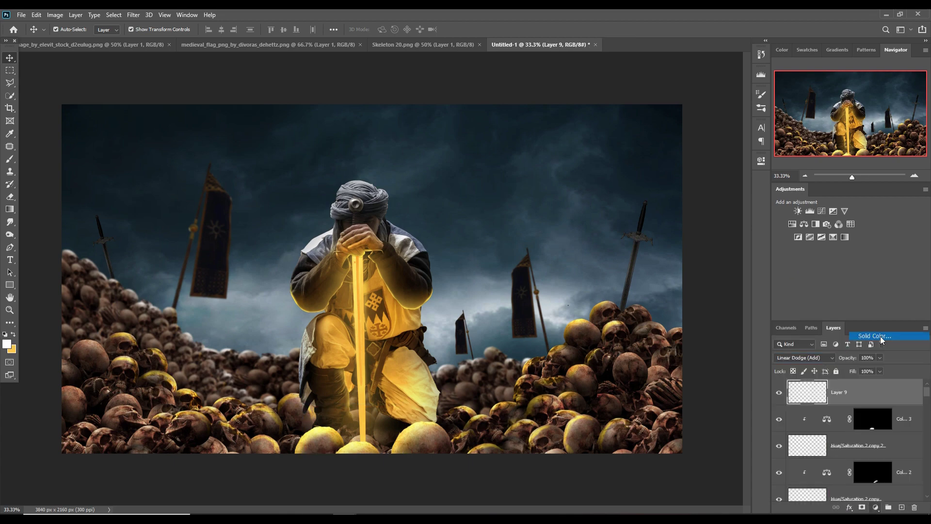
Make the fill orange, invert its mask, and paint the glow around the knight and lower-right skulls.
double_click(807, 391)
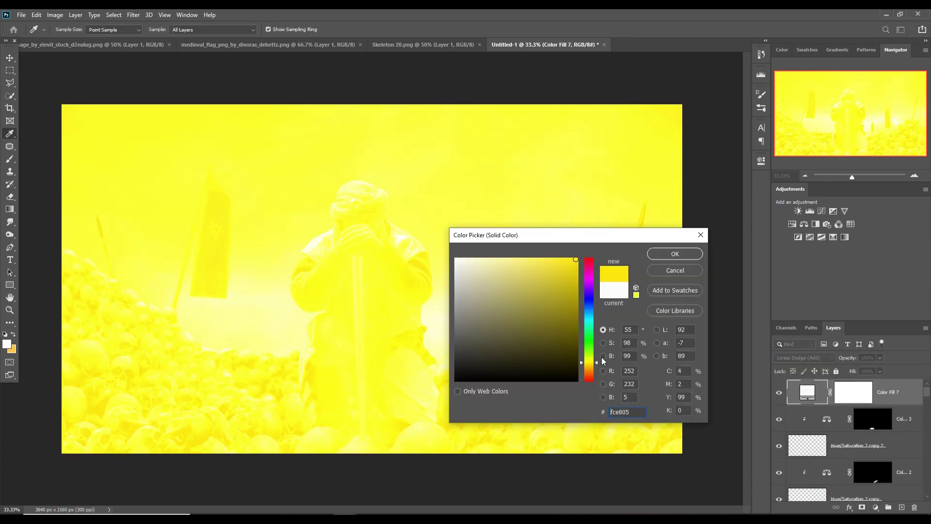
left_click_drag(589, 365, 589, 371)
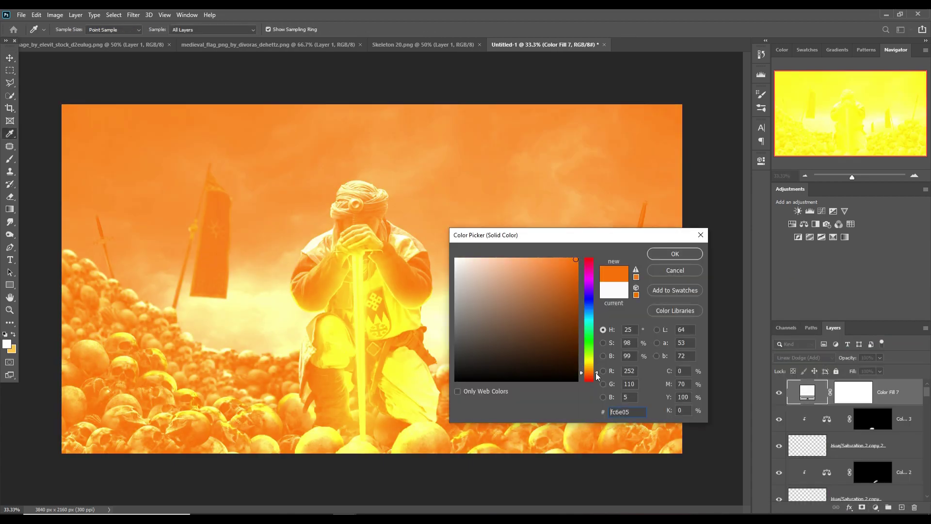
left_click(678, 255)
key("ctrl+i")
key("b")
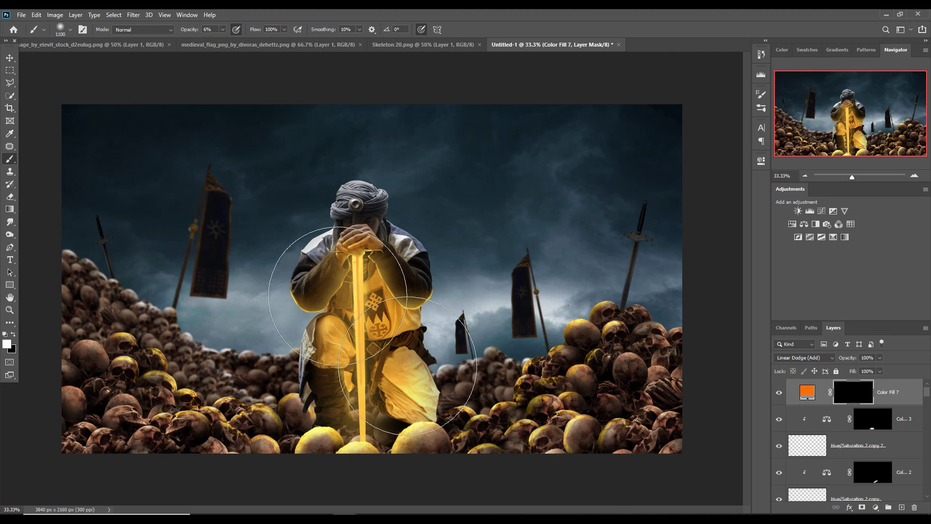
left_click_drag(351, 378, 281, 309)
left_click_drag(270, 478, 561, 478)
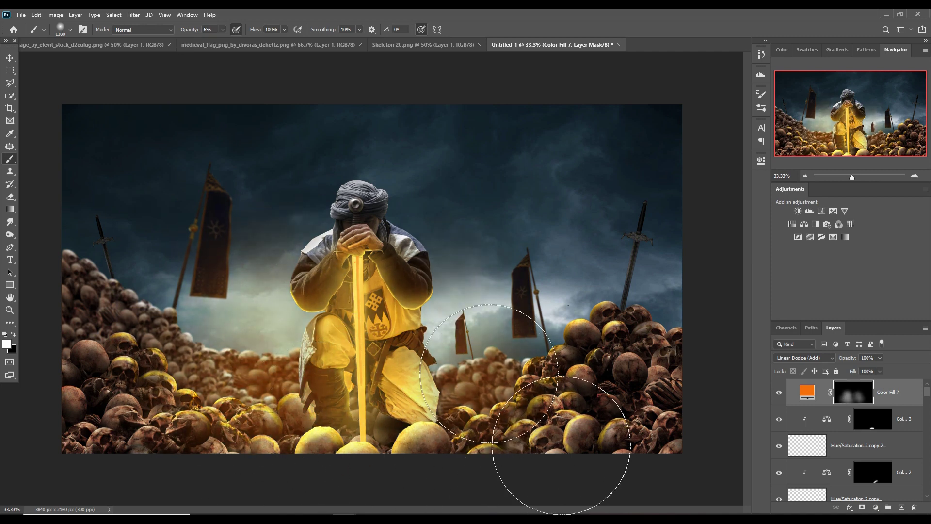
key("v")
Add a blend-limited glow fill above Layer 9, with a black mask and a small 50% brush.
left_click(362, 290)
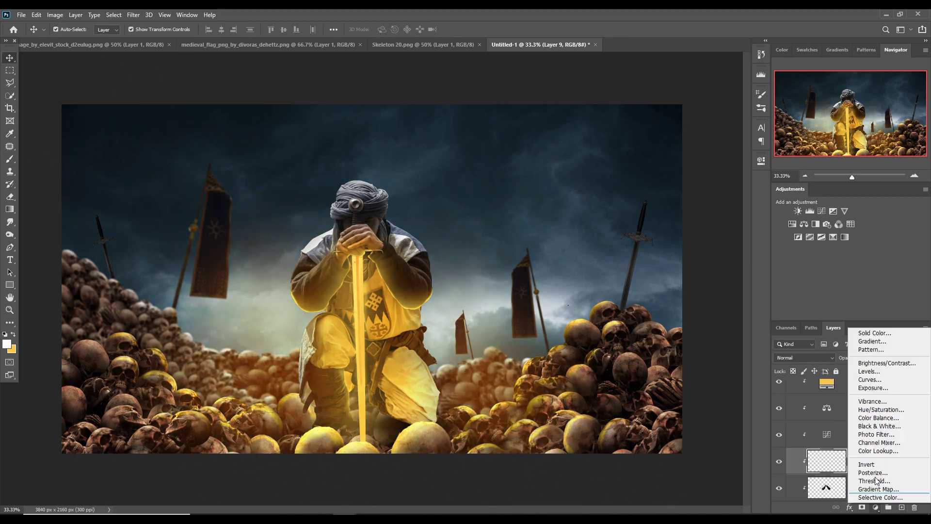
left_click(805, 357)
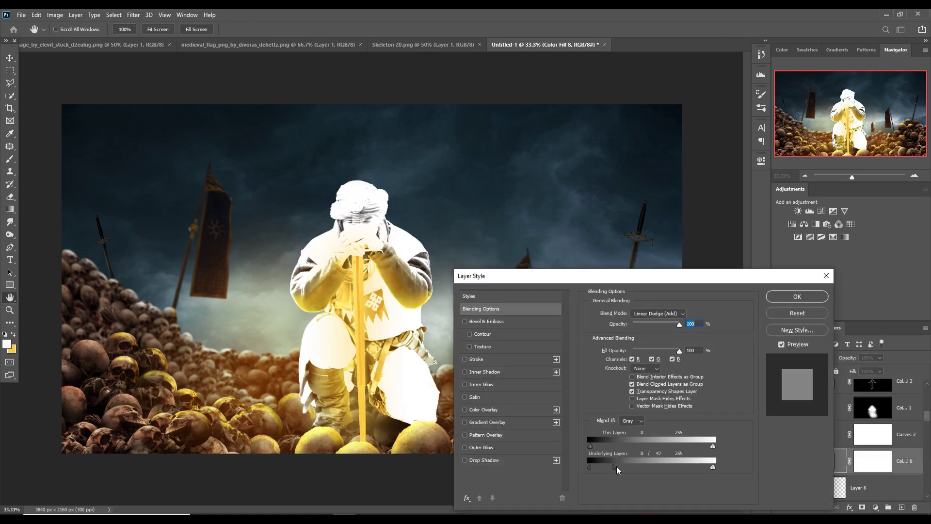
left_click(817, 299)
key("ctrl+i")
key("ctrl+1")
key("b")
scroll(426, 187, "up", 5)
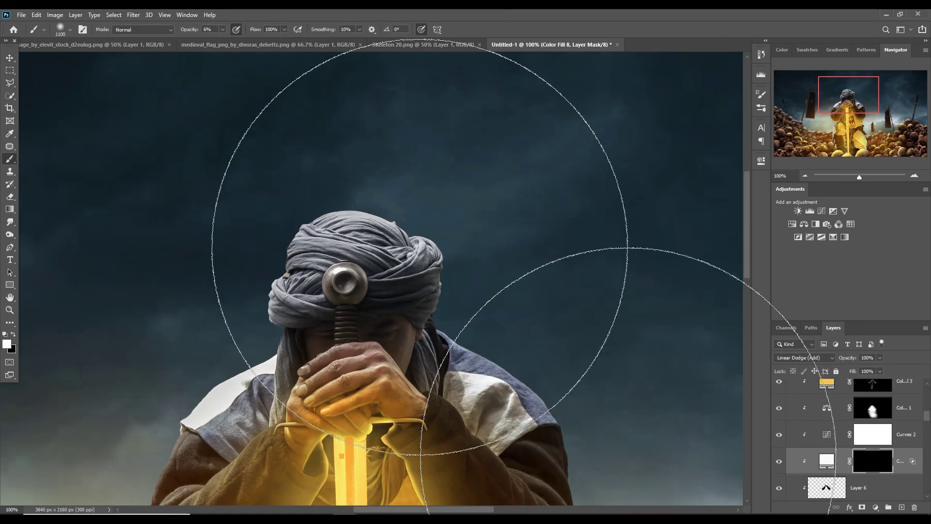
left_click_drag(222, 29, 222, 43)
key("5")
Paint golden rim glow along the knight's edge and both arms.
left_click_drag(339, 215, 287, 359)
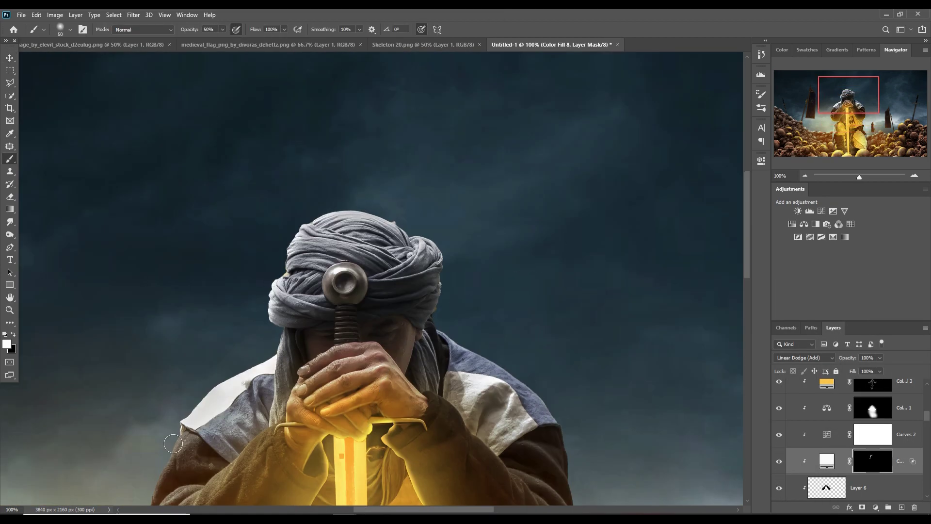
mouse_move(174, 466)
left_mouse_down()
mouse_move(261, 218)
mouse_move(237, 298)
left_mouse_up()
left_click_drag(547, 172, 455, 303)
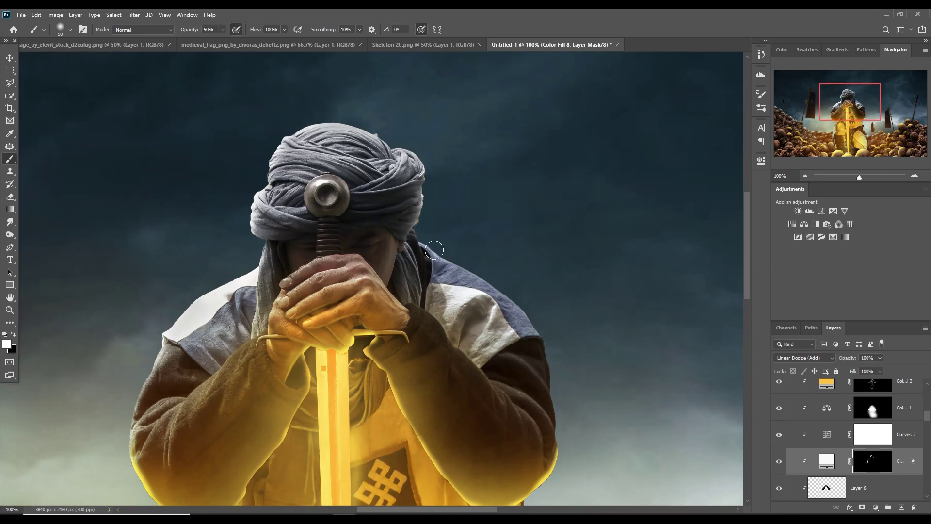
mouse_move(567, 372)
left_mouse_down()
mouse_move(519, 178)
mouse_move(525, 227)
left_mouse_up()
scroll(525, 227, "up", 2)
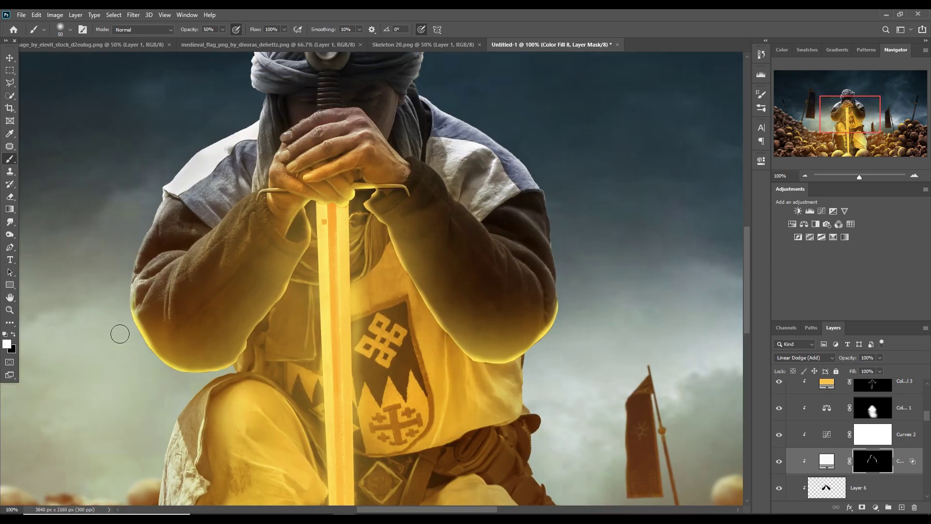
scroll(118, 333, "up", 5)
key("v")
key("ctrl+minus")
key("ctrl+minus")
key("ctrl+minus")
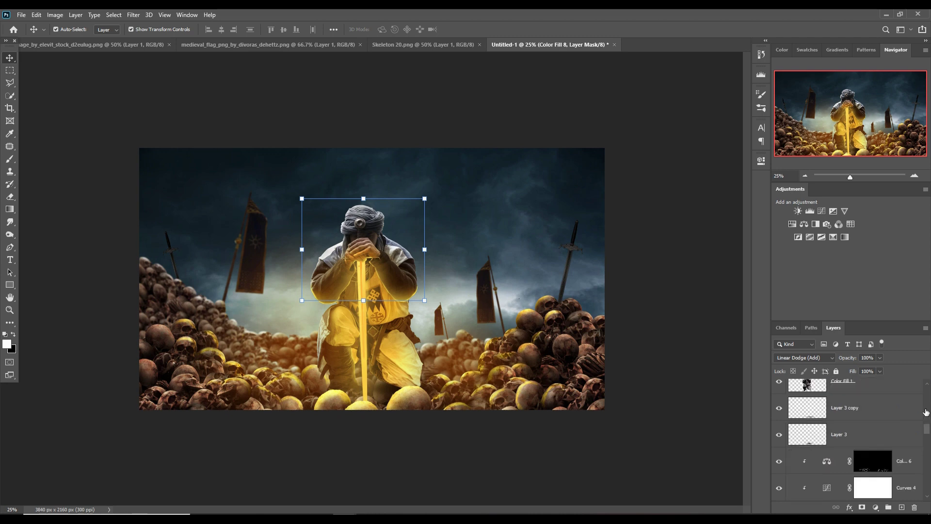
Add an empty shading layer and set black as the foreground colour with a soft brush.
left_click_drag(926, 416, 927, 487)
left_click(854, 434)
left_click_drag(880, 358, 874, 371)
left_click(853, 407)
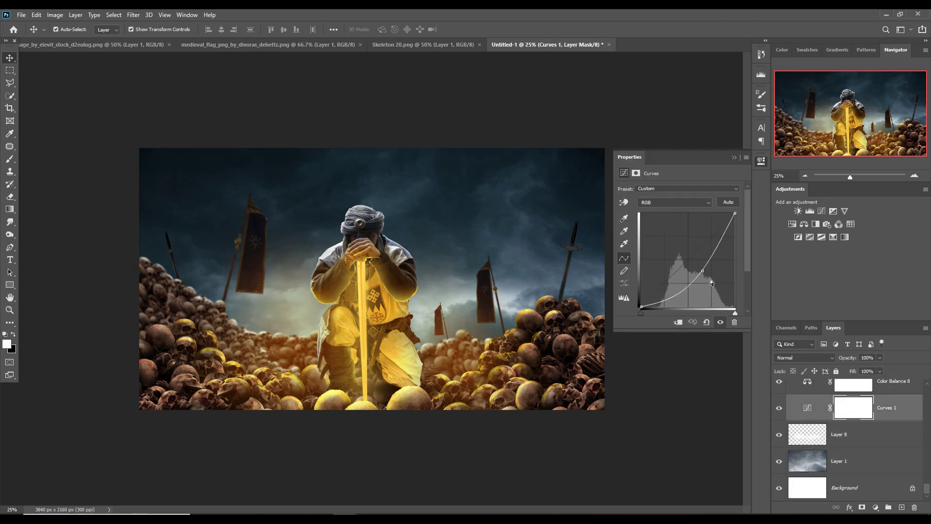
scroll(915, 464, "up", 3)
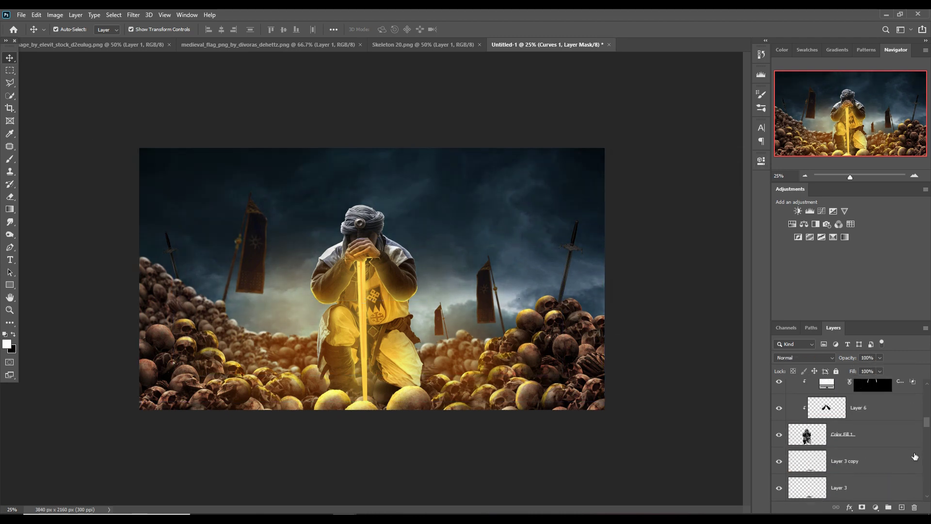
key("ctrl+shift+alt+n")
key("i")
left_click(6, 343)
key("Return")
key("b")
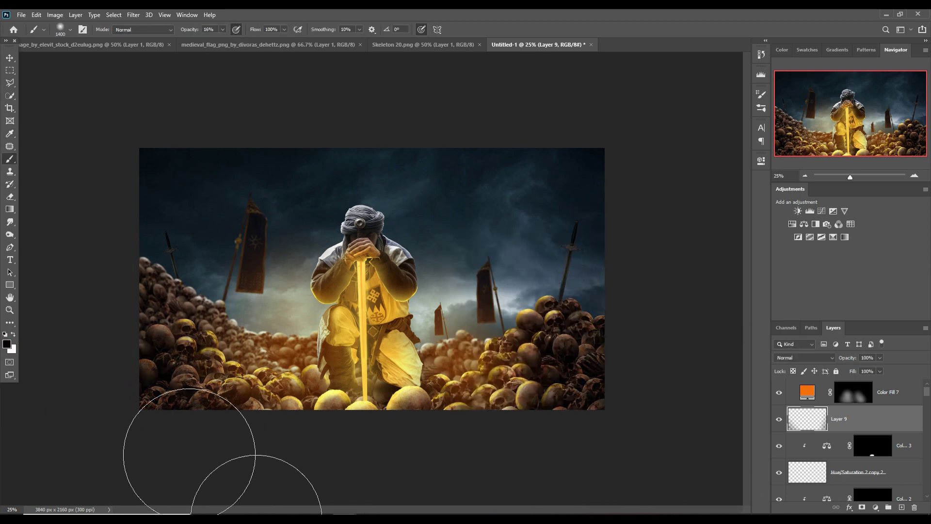
On new Layer 10, darken the bottom-left skulls with soft black strokes.
scroll(824, 446, "down", 3)
scroll(800, 448, "down", 2)
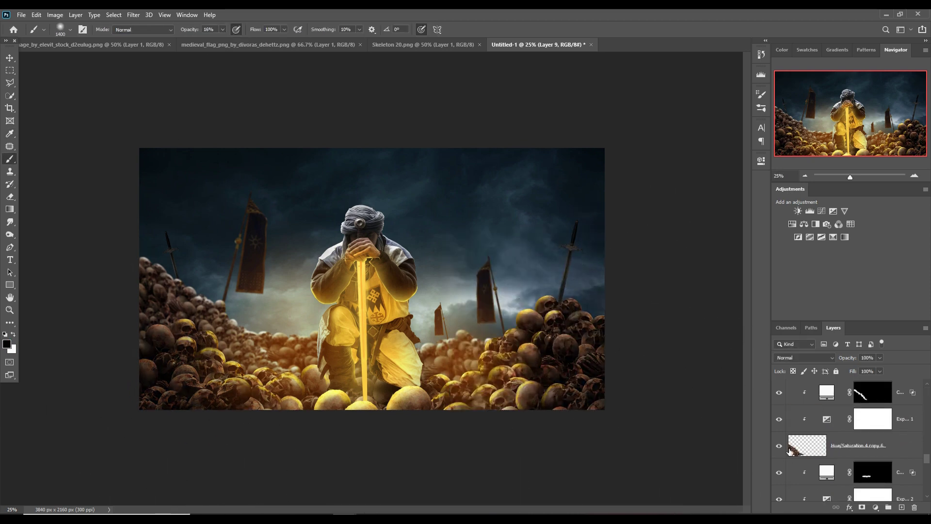
left_click(877, 451)
key("ctrl+shift+alt+n")
left_click_drag(177, 374, 235, 453)
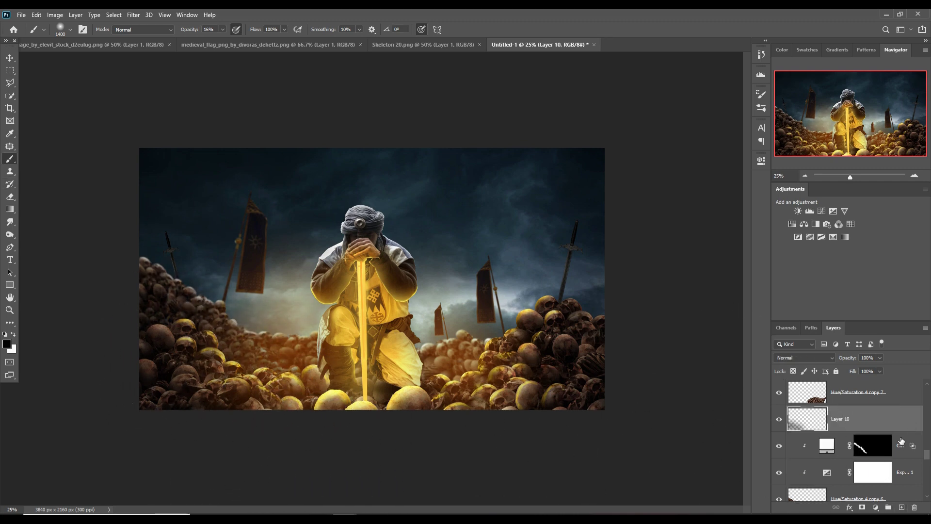
Add Layers 11 and 12 and darken the skulls beneath the knight with a smaller brush.
scroll(901, 441, "up", 2)
left_click(888, 419)
key("ctrl+shift+alt+n")
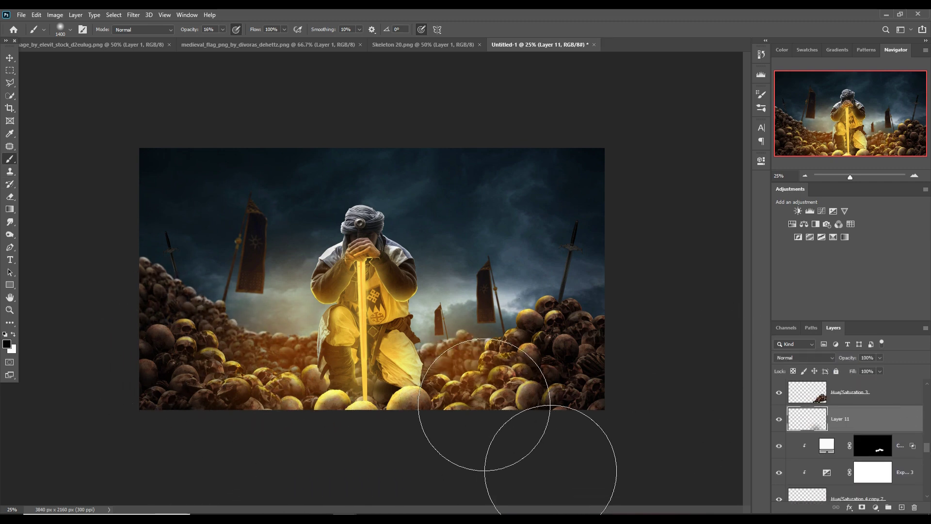
key("bracketleft")
key("bracketleft")
key("bracketleft")
scroll(875, 407, "down", 3)
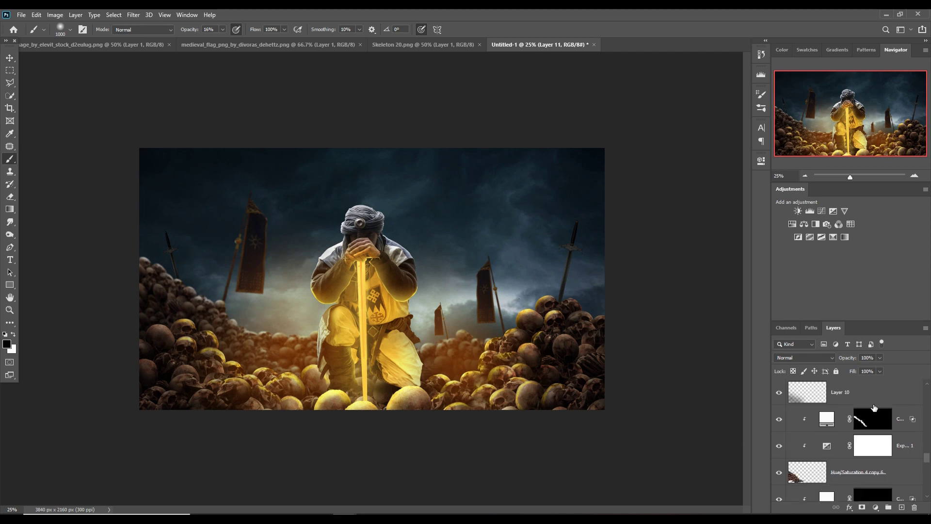
scroll(874, 408, "down", 2)
scroll(874, 407, "down", 1)
left_click(864, 418)
key("ctrl+shift+alt+n")
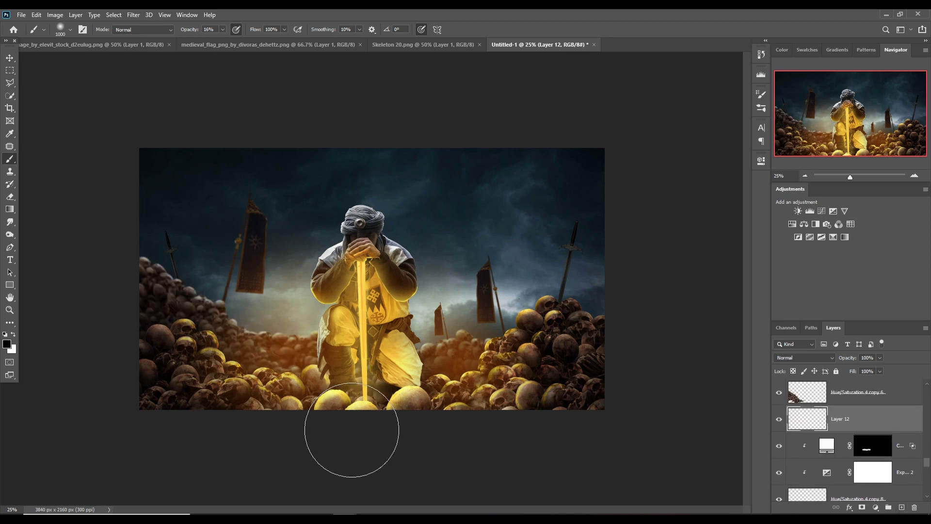
mouse_move(352, 430)
left_mouse_down()
mouse_move(371, 403)
mouse_move(417, 383)
left_mouse_up()
Zoom to fit the composite and select the top Color Fill 7 layer.
key("v")
key("ctrl+plus")
key("ctrl+minus")
key("ctrl+minus")
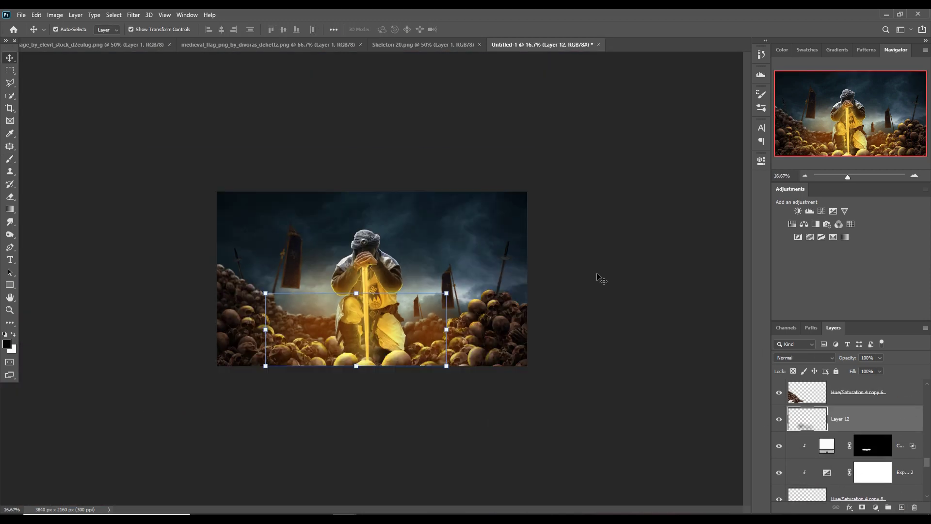
key("ctrl+plus")
scroll(854, 436, "up", 5)
left_click(888, 392)
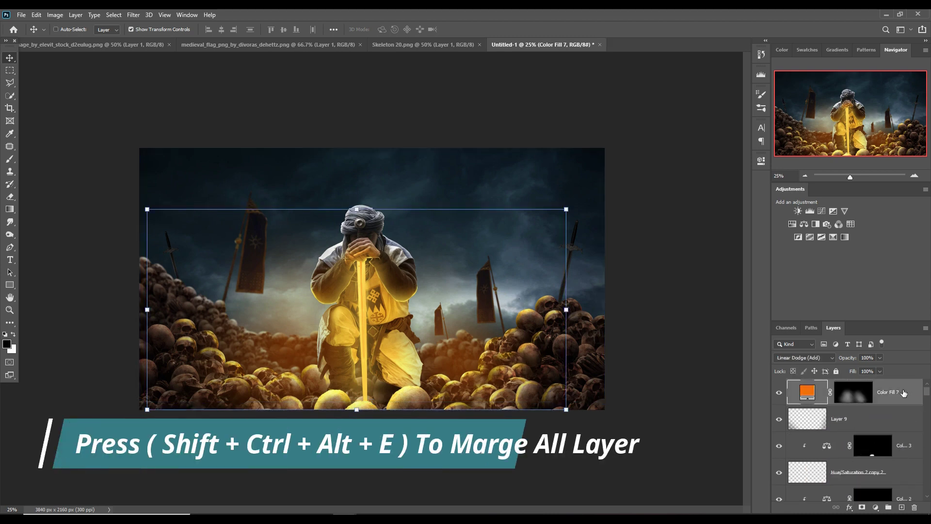
Merge all visible layers into a new layer and convert it to a smart object.
key("ctrl+shift+alt+e")
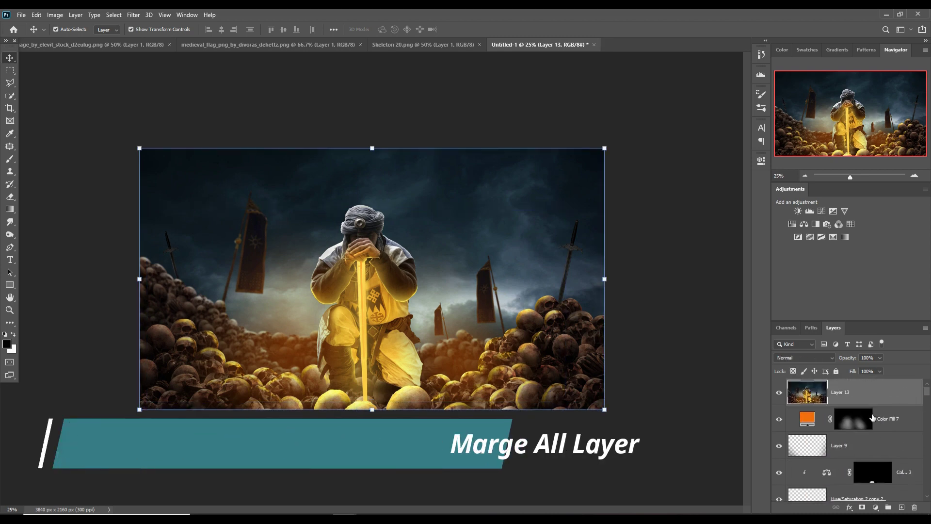
right_click(874, 397)
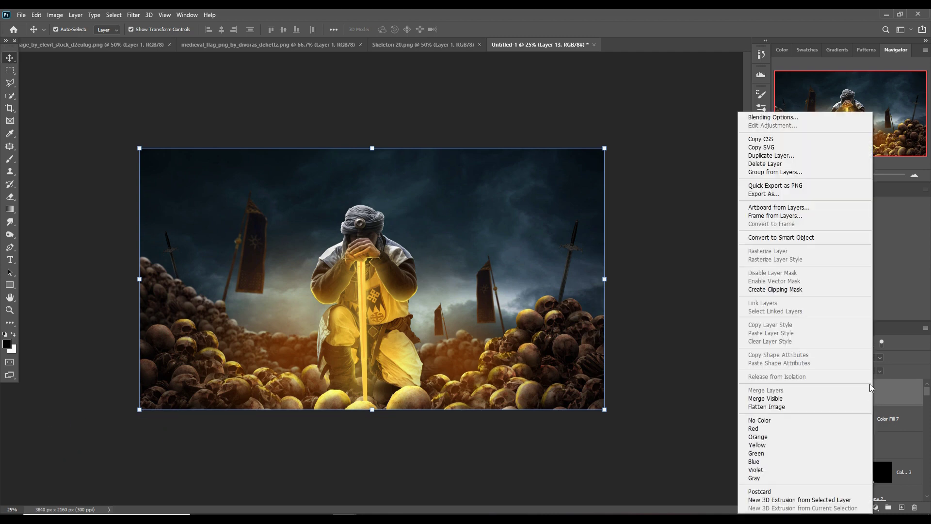
left_click(771, 237)
In the Camera Raw filter, deepen darks and shadows and brighten lights on the Tone Curve.
left_click(135, 15)
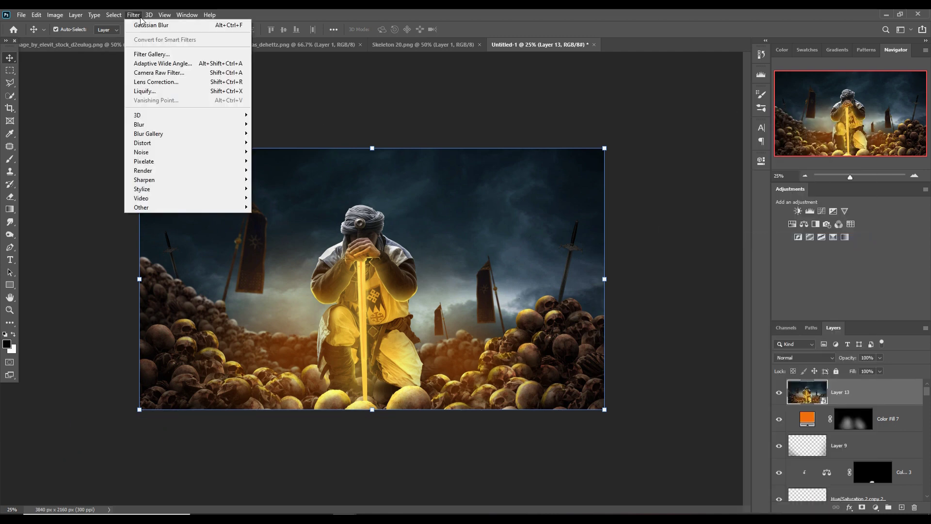
left_click(233, 72)
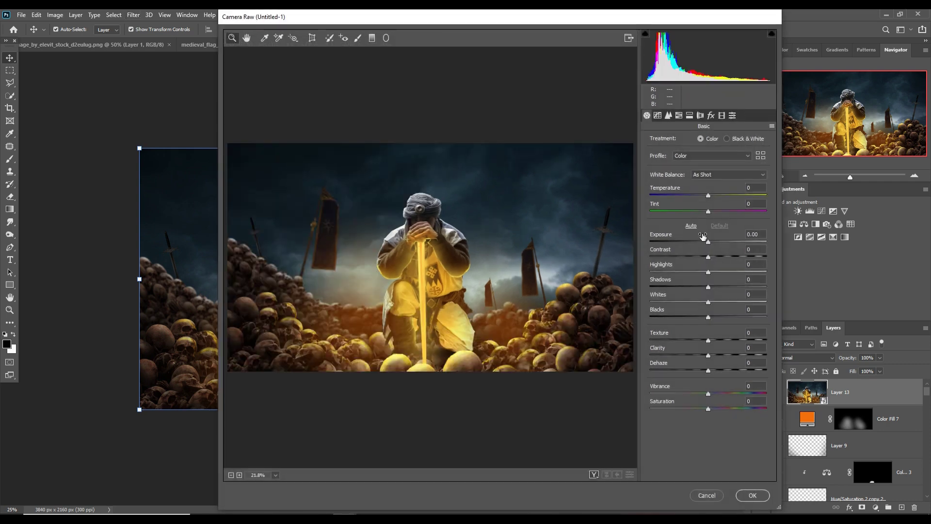
left_click(657, 115)
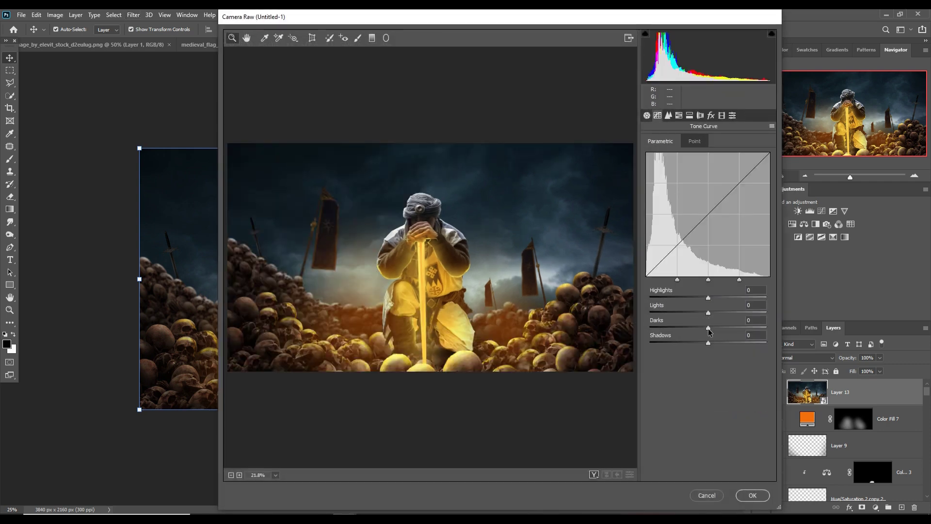
left_click_drag(708, 327, 702, 327)
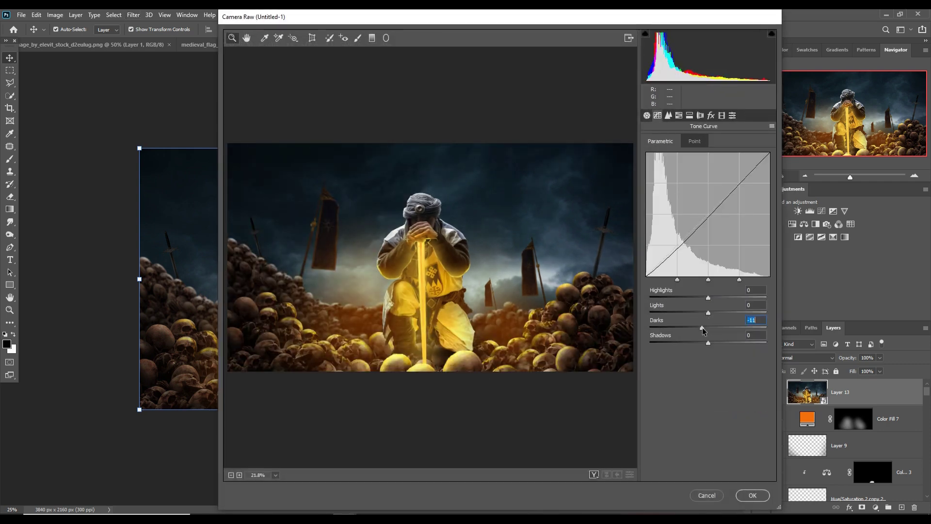
mouse_move(709, 313)
left_mouse_down()
mouse_move(723, 298)
mouse_move(719, 313)
mouse_move(713, 303)
mouse_move(723, 313)
left_mouse_up()
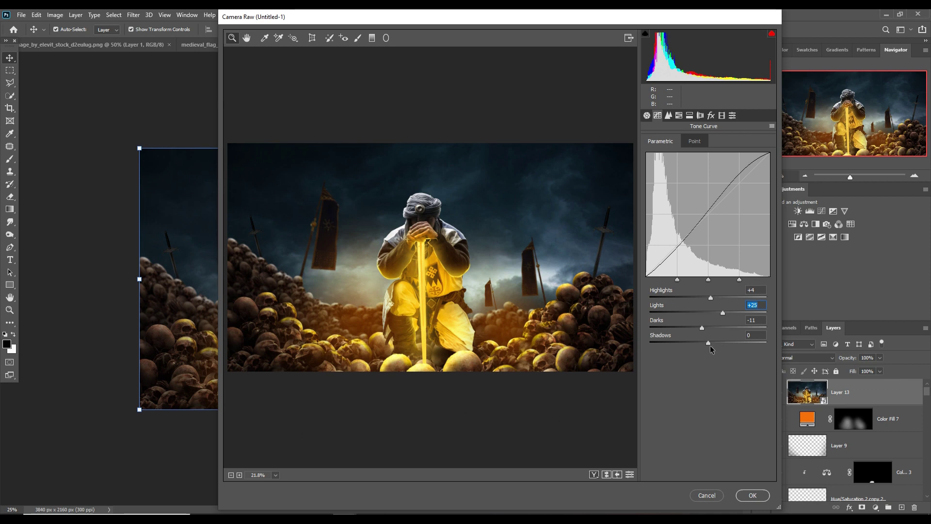
left_click_drag(710, 345, 704, 344)
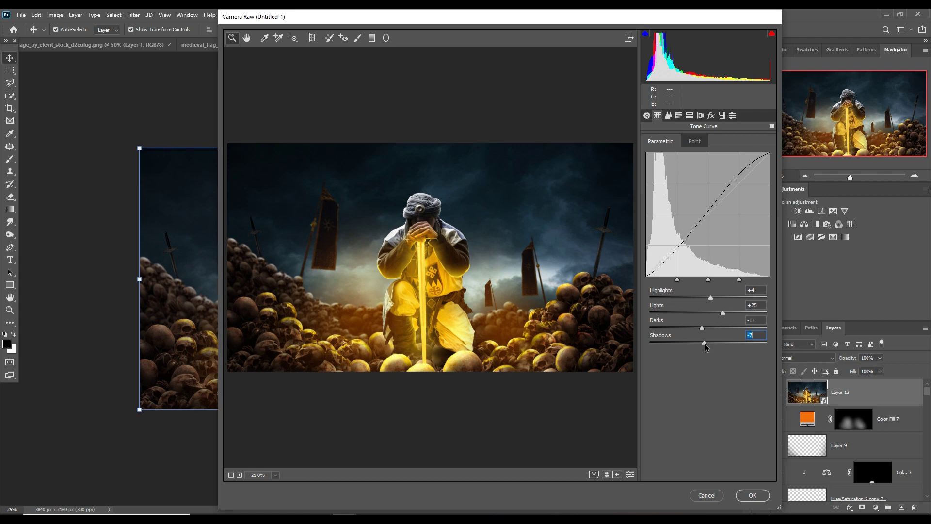
Apply sharpening amount 51, Yellows hue +2 and Whites +11, then accept the Camera Raw grade.
left_click(669, 116)
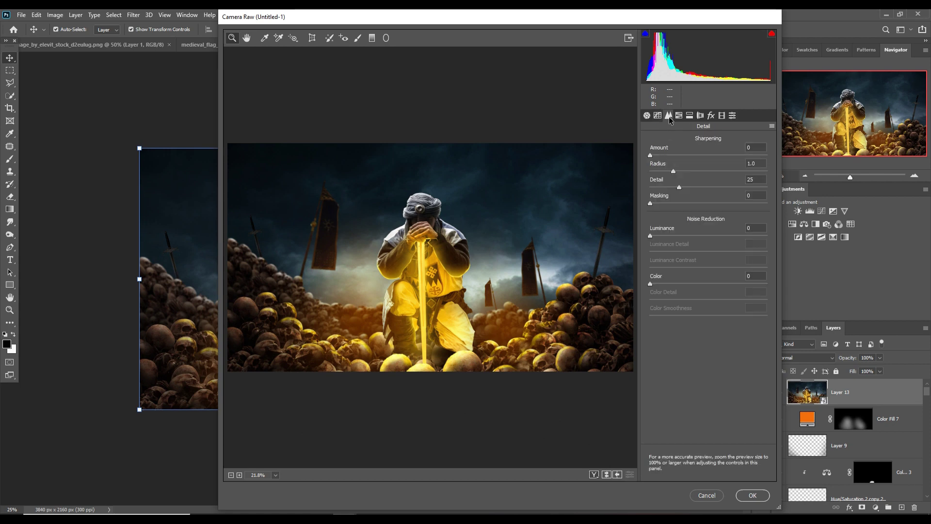
left_click_drag(652, 155, 691, 156)
left_click(679, 116)
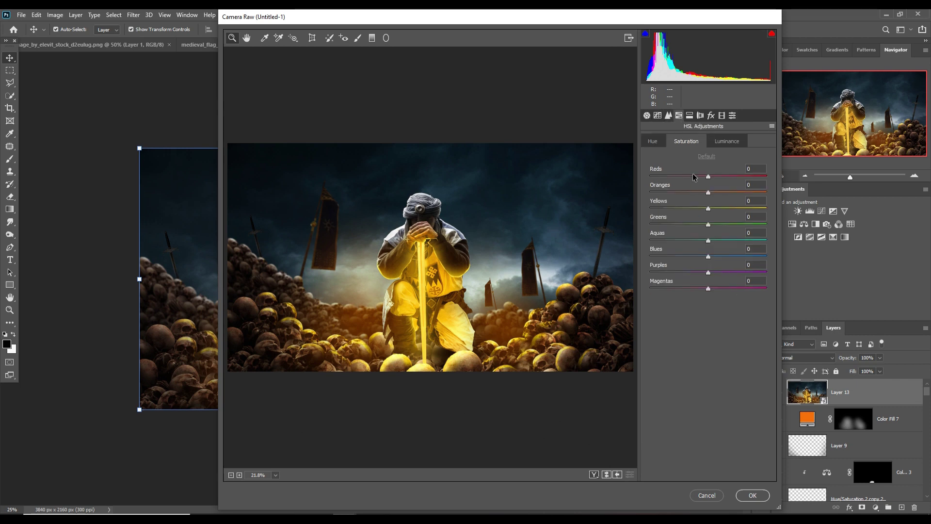
left_click(655, 143)
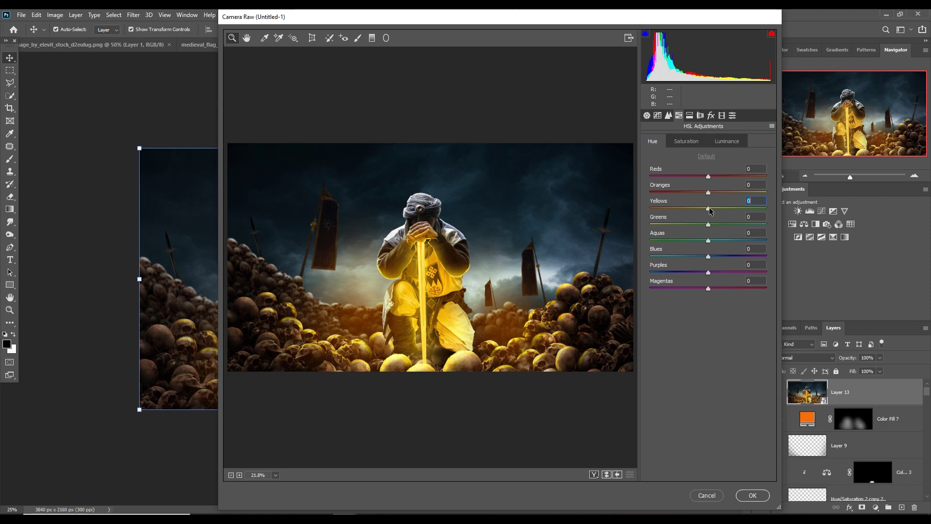
left_click_drag(697, 211, 712, 211)
left_click(647, 115)
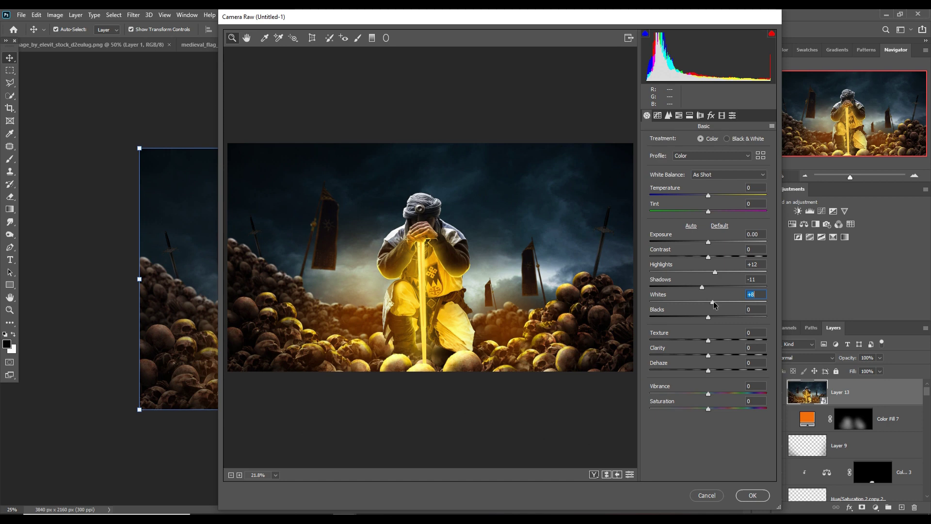
left_click_drag(714, 301, 715, 302)
left_click(752, 495)
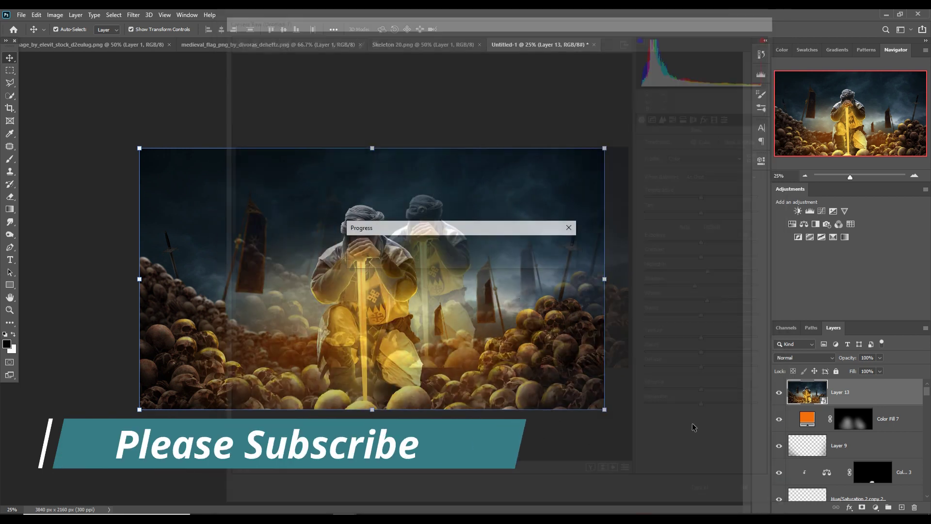